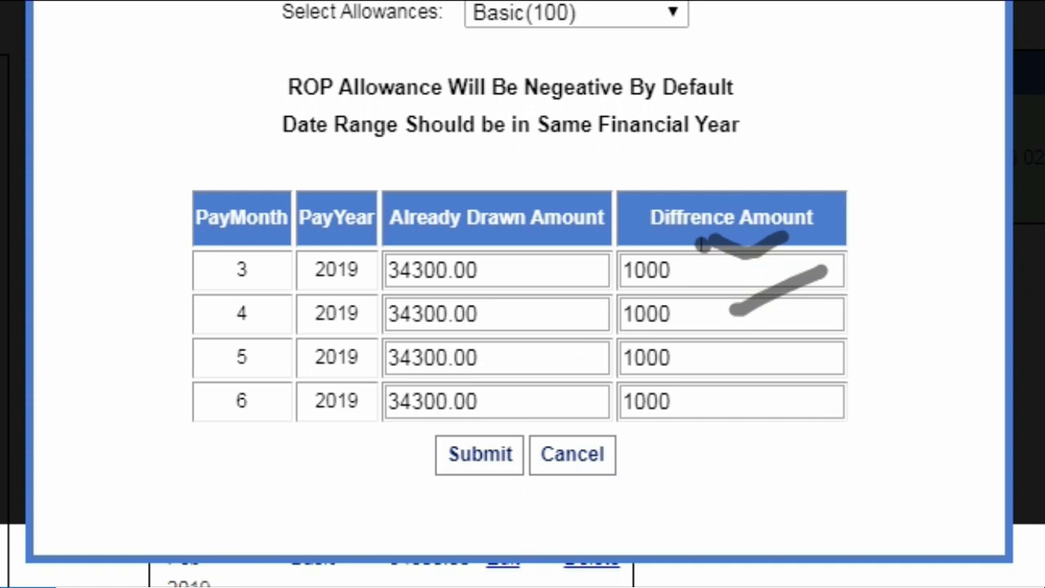
Submit the Basic(100) difference amounts of 1000 for pay months 3 to 6 of 2019 and acknowledge the PayManager message
{"action": "left_click", "coordinate": [673, 401]}
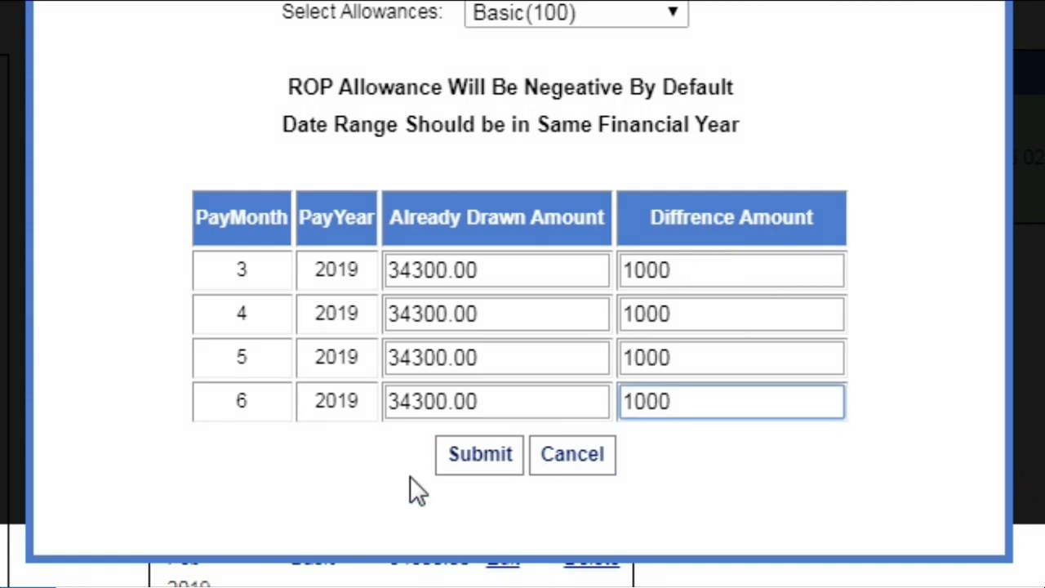
{"action": "left_click", "coordinate": [464, 466]}
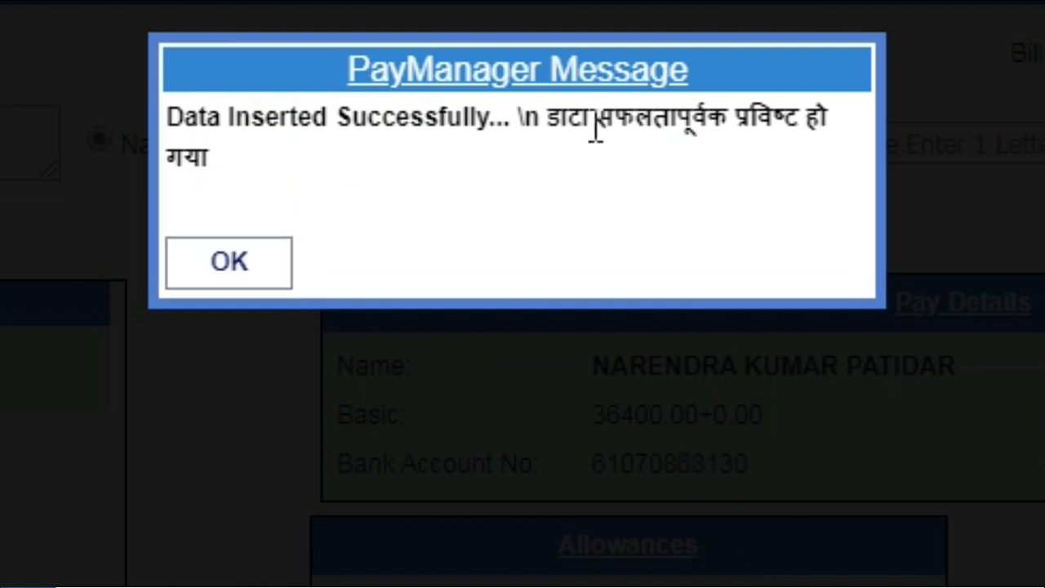
{"action": "left_click", "coordinate": [233, 269]}
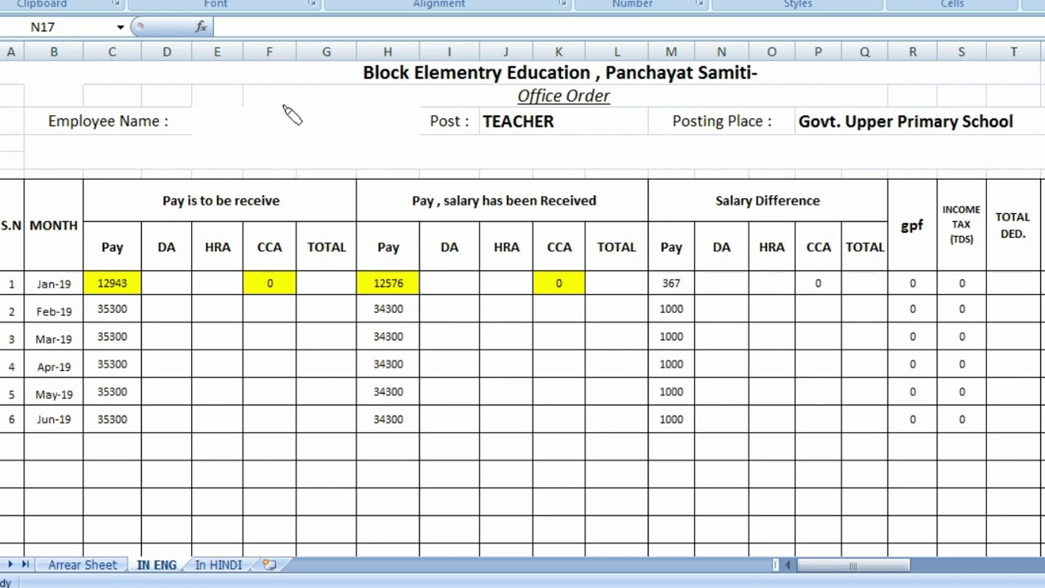
{"action": "mouse_move", "coordinate": [270, 72]}
{"action": "left_mouse_down"}
{"action": "mouse_move", "coordinate": [354, 46]}
{"action": "mouse_move", "coordinate": [355, 37]}
{"action": "left_mouse_up"}
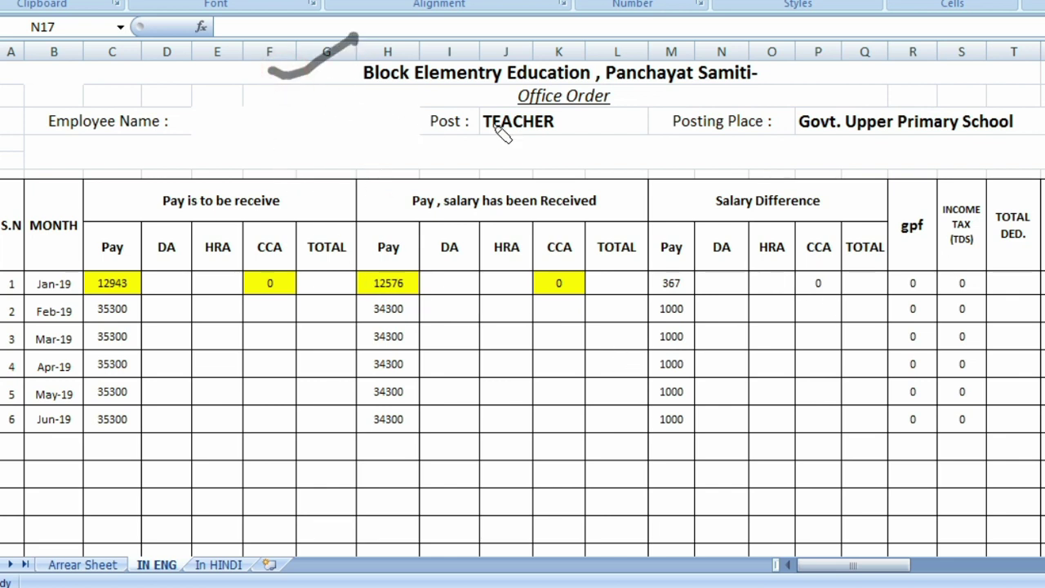
{"action": "left_click_drag", "start_coordinate": [143, 137], "coordinate": [240, 133]}
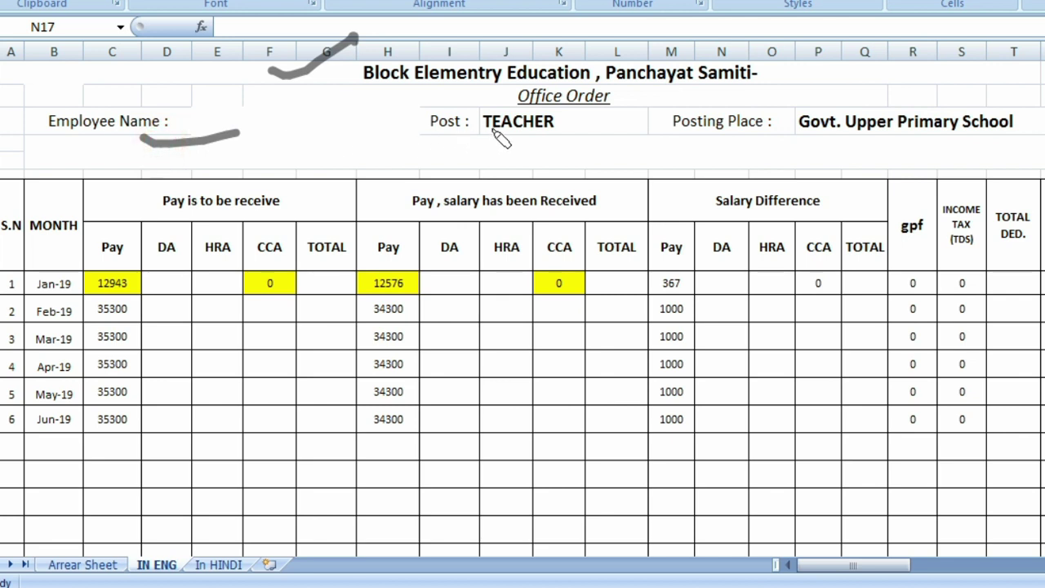
{"action": "left_click_drag", "start_coordinate": [492, 136], "coordinate": [561, 143]}
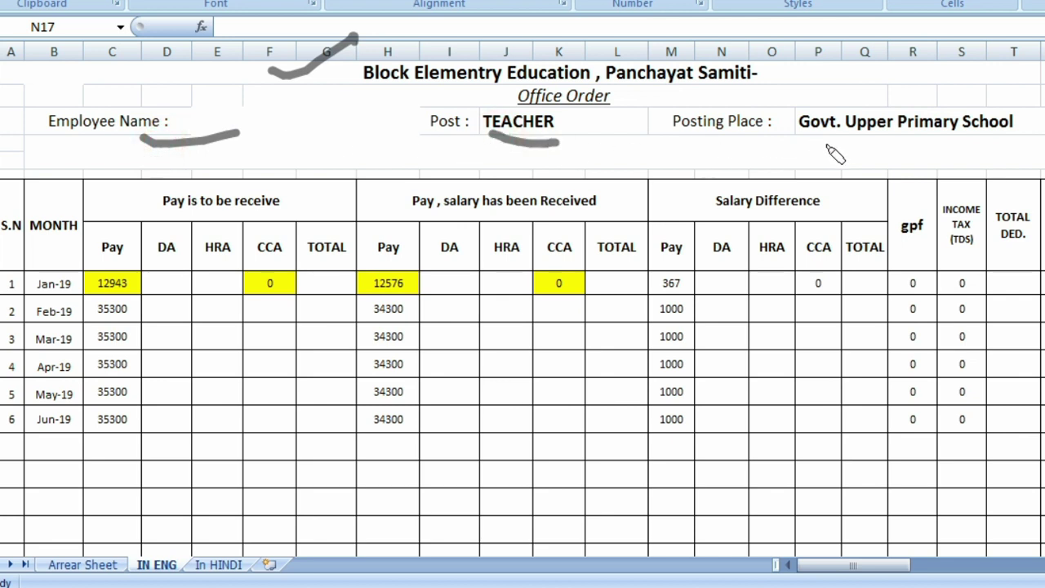
{"action": "left_click_drag", "start_coordinate": [827, 146], "coordinate": [1012, 148]}
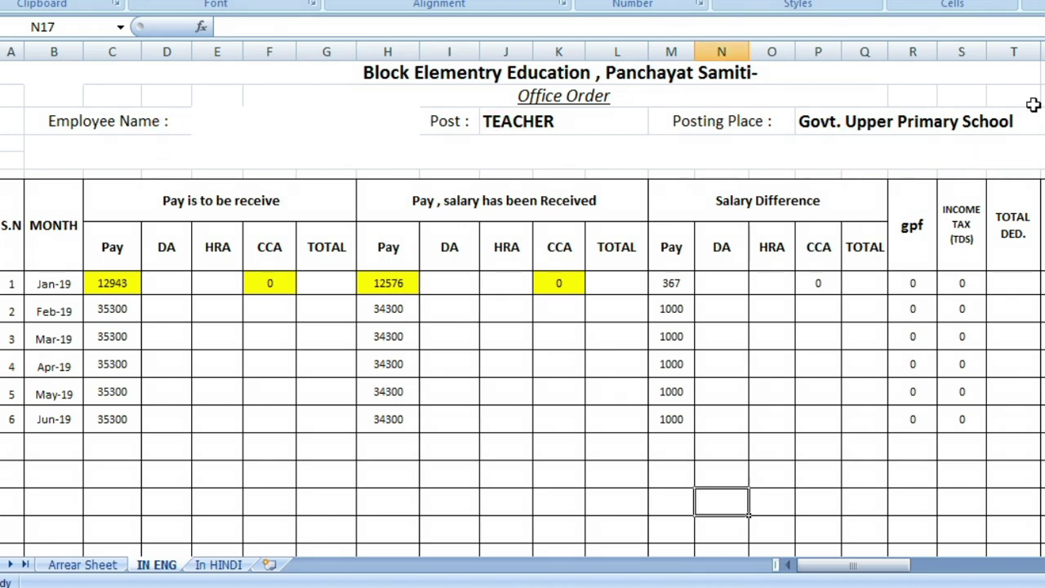
In the Excel office order on the IN ENG sheet, enter xyz as the employee name
{"action": "left_click", "coordinate": [261, 122]}
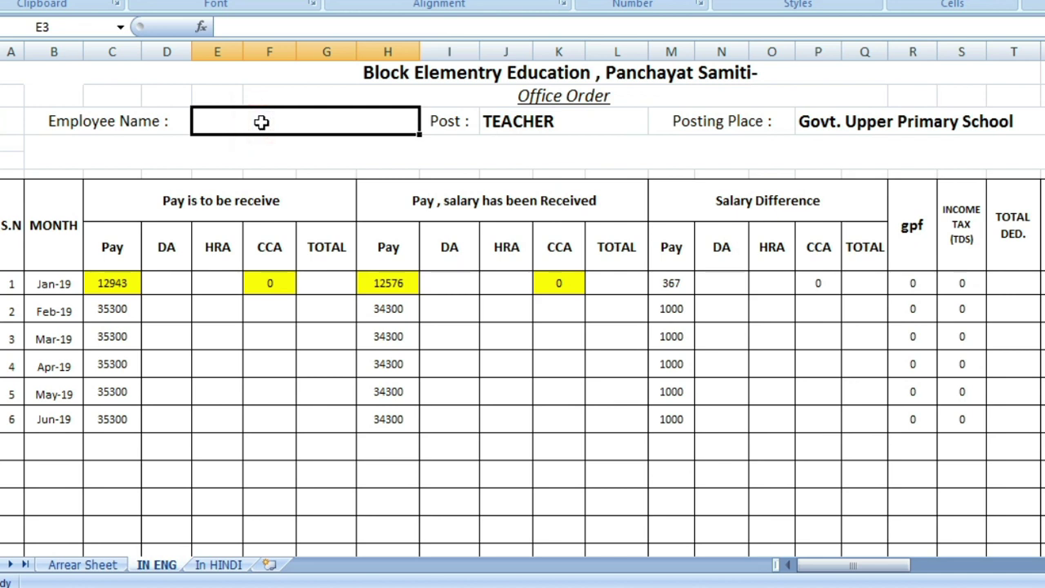
{"action": "type", "text": "x"}
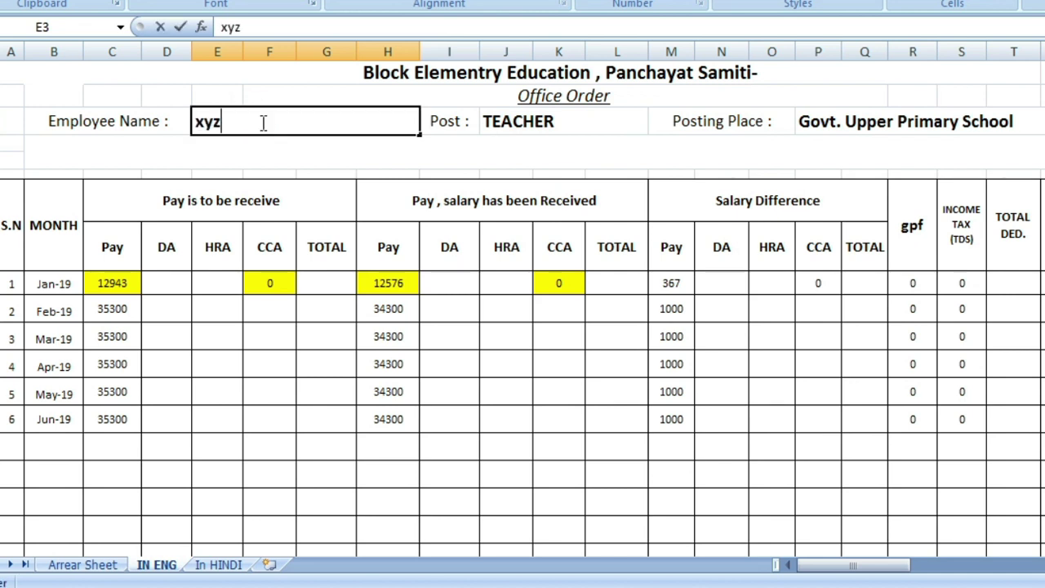
{"action": "type", "text": "yz"}
{"action": "key", "text": "Tab"}
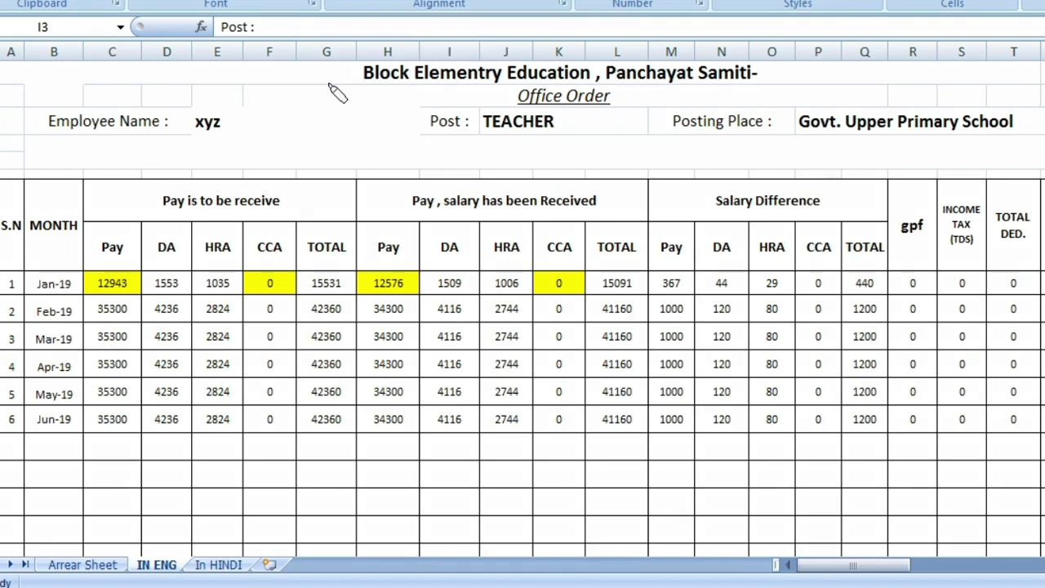
Examine the pay to be received, pay already received and salary difference columns for January to June 2019
{"action": "mouse_move", "coordinate": [167, 214]}
{"action": "left_mouse_down"}
{"action": "mouse_move", "coordinate": [282, 204]}
{"action": "mouse_move", "coordinate": [163, 214]}
{"action": "left_mouse_up"}
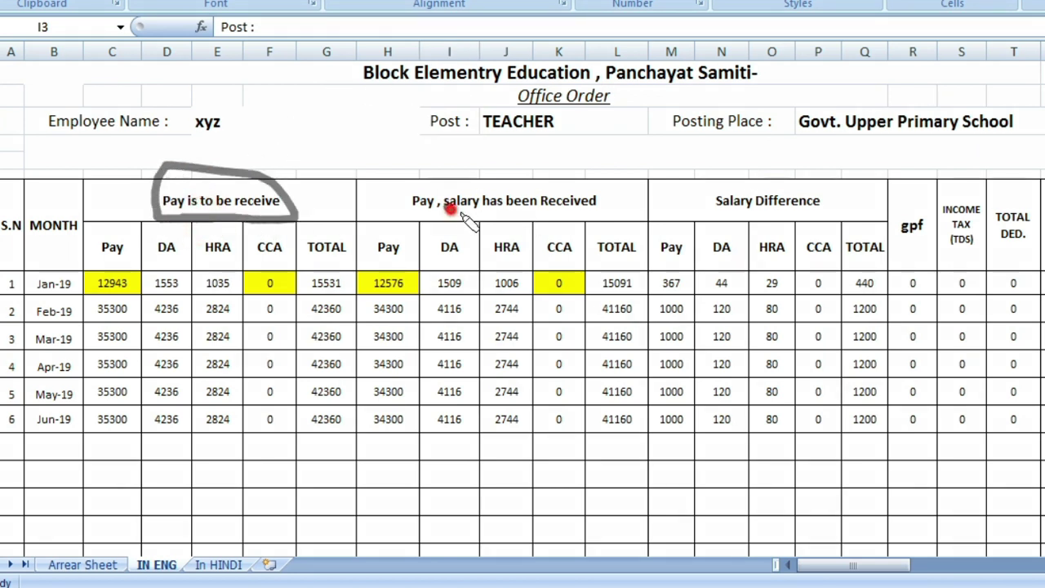
{"action": "mouse_move", "coordinate": [448, 208]}
{"action": "left_mouse_down"}
{"action": "mouse_move", "coordinate": [618, 196]}
{"action": "mouse_move", "coordinate": [490, 237]}
{"action": "mouse_move", "coordinate": [630, 233]}
{"action": "left_mouse_up"}
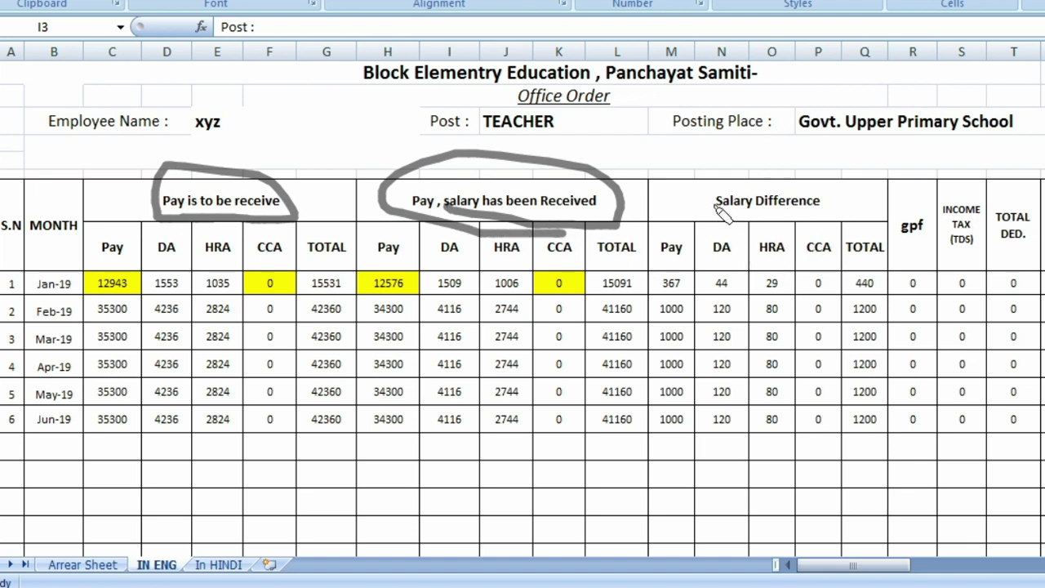
{"action": "mouse_move", "coordinate": [719, 211]}
{"action": "left_mouse_down"}
{"action": "mouse_move", "coordinate": [847, 187]}
{"action": "mouse_move", "coordinate": [812, 234]}
{"action": "left_mouse_up"}
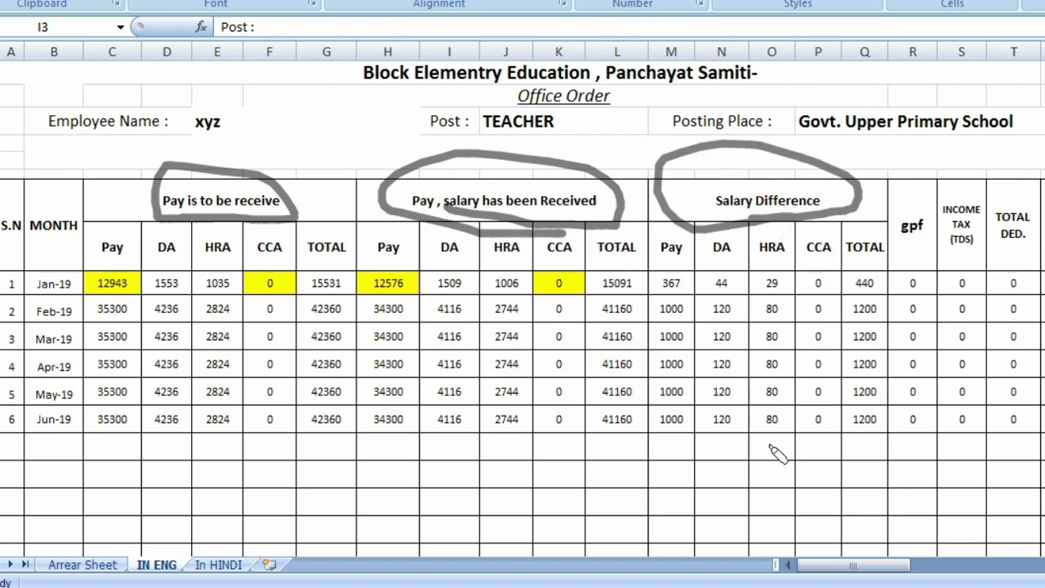
{"action": "left_click_drag", "start_coordinate": [75, 293], "coordinate": [137, 263]}
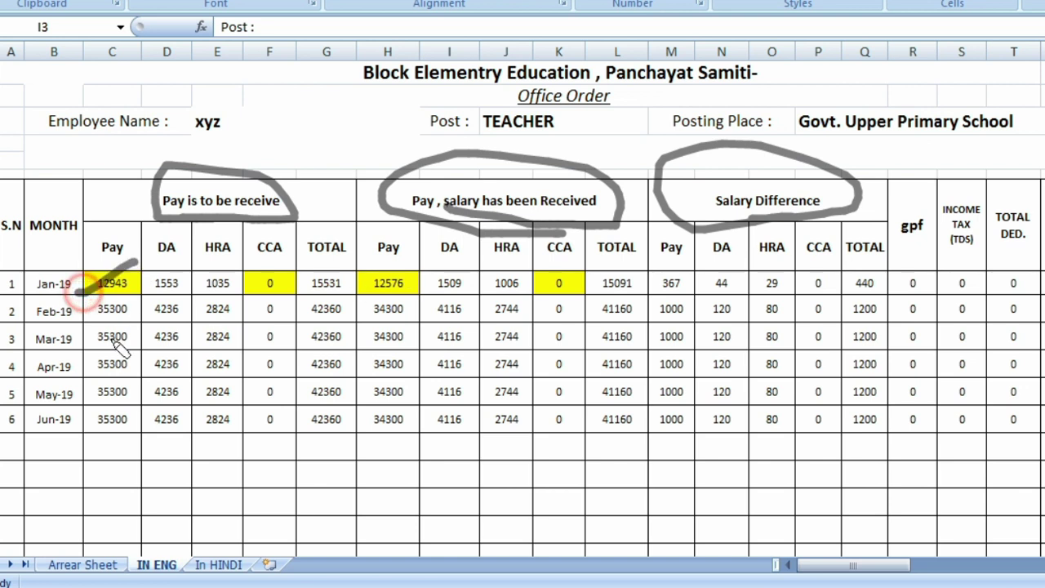
{"action": "left_click_drag", "start_coordinate": [49, 459], "coordinate": [96, 433]}
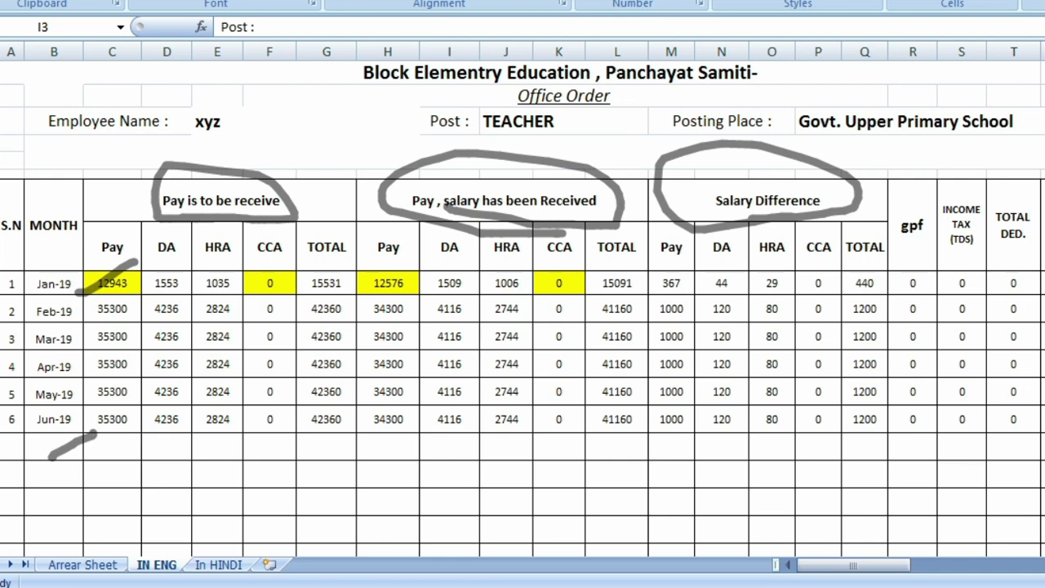
{"action": "key", "text": "Escape"}
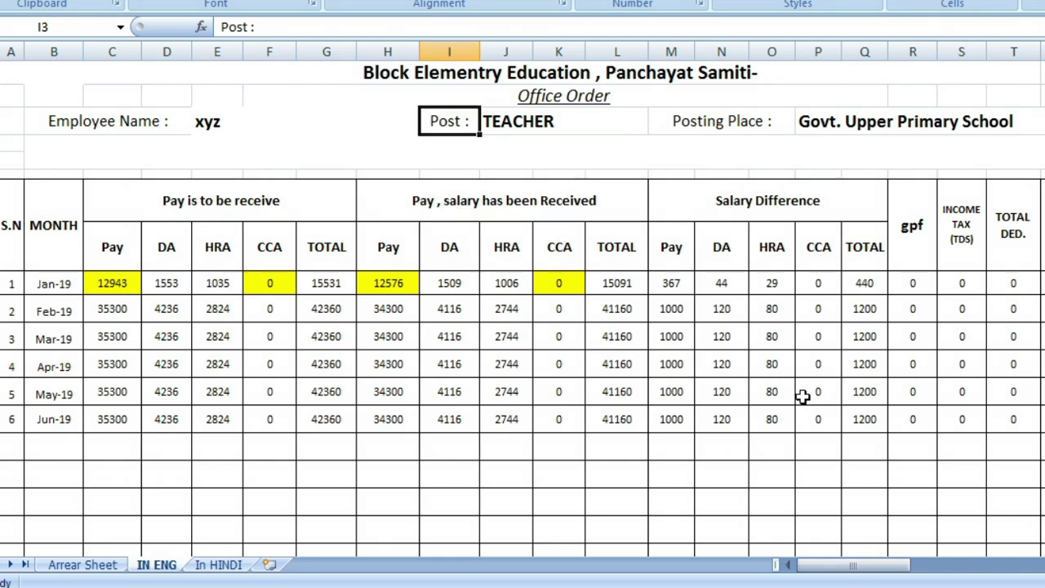
Review the grand total row, amount in words, signature block and copy recipients at the end of the office order
{"action": "scroll", "coordinate": [797, 400], "scroll_direction": "down", "scroll_amount": 6}
{"action": "scroll", "coordinate": [787, 406], "scroll_direction": "down", "scroll_amount": 3}
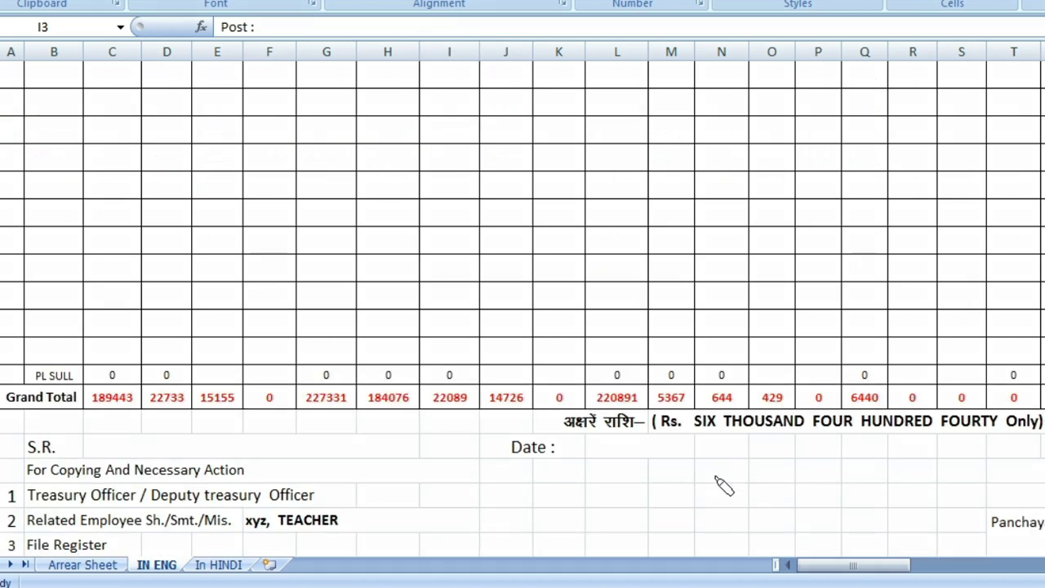
{"action": "left_click_drag", "start_coordinate": [719, 446], "coordinate": [856, 444]}
{"action": "mouse_move", "coordinate": [923, 441]}
{"action": "left_mouse_down"}
{"action": "mouse_move", "coordinate": [1003, 438]}
{"action": "mouse_move", "coordinate": [1034, 351]}
{"action": "mouse_move", "coordinate": [1044, 428]}
{"action": "left_mouse_up"}
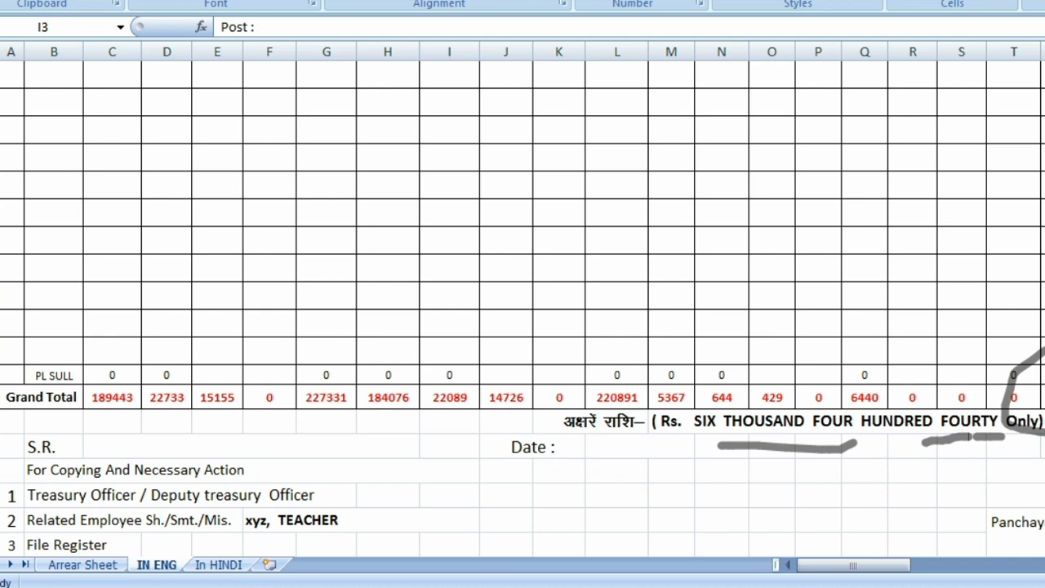
{"action": "key", "text": "Escape"}
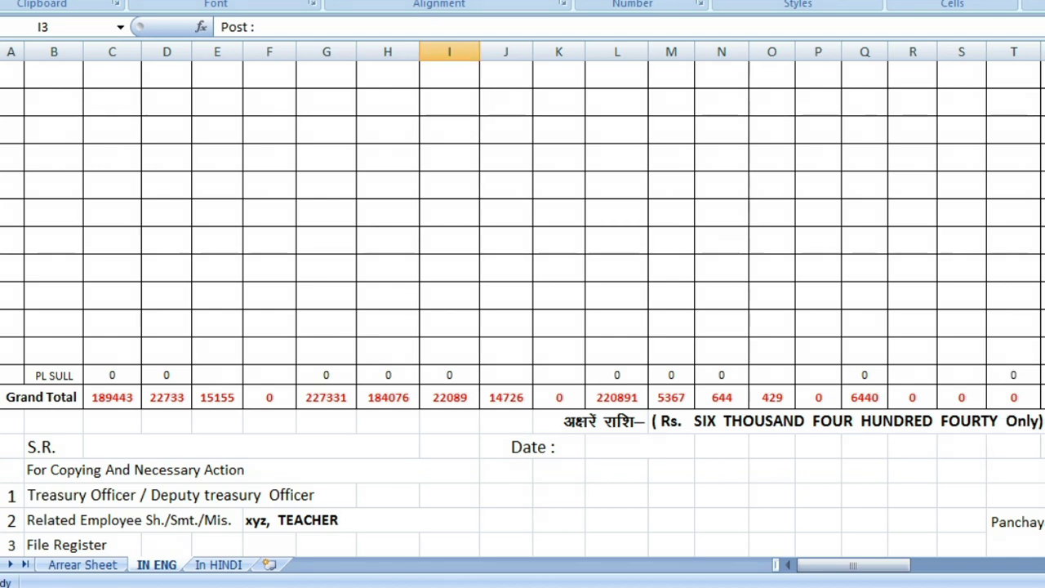
{"action": "scroll", "coordinate": [122, 427], "scroll_direction": "down", "scroll_amount": 2}
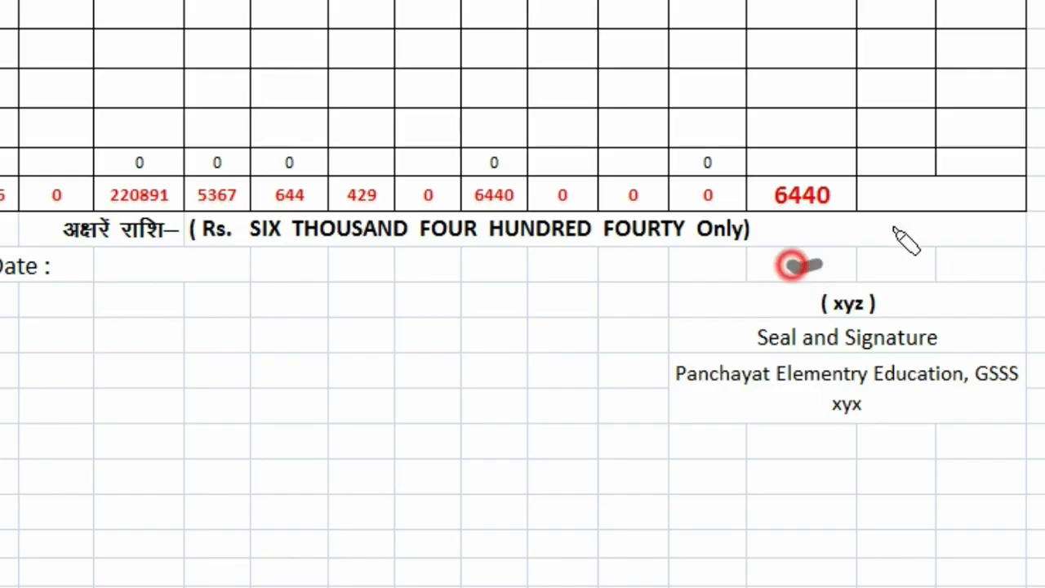
{"action": "left_click_drag", "start_coordinate": [895, 290], "coordinate": [988, 258]}
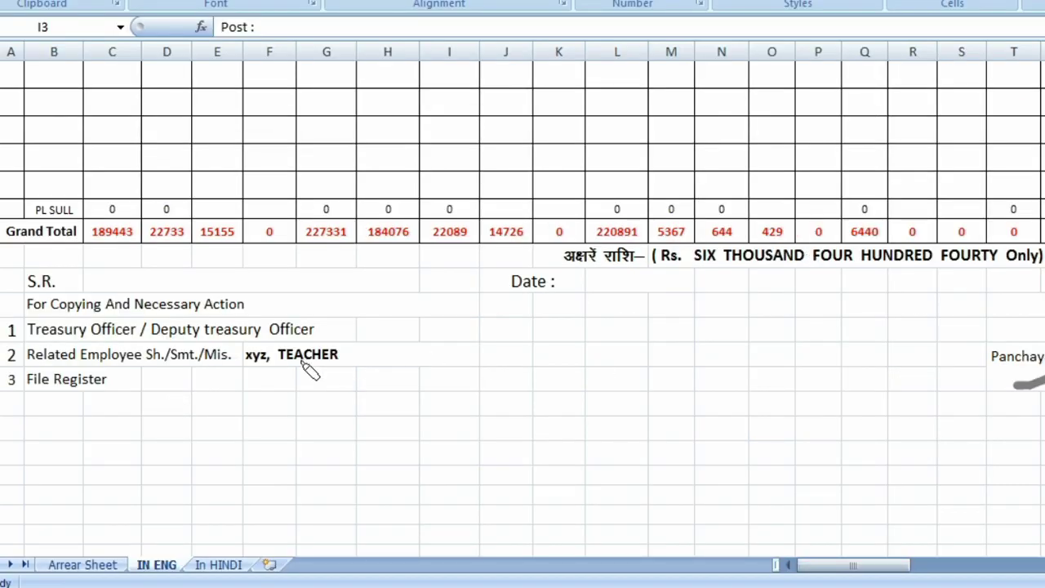
{"action": "left_click_drag", "start_coordinate": [296, 366], "coordinate": [382, 372]}
{"action": "left_click_drag", "start_coordinate": [245, 375], "coordinate": [296, 376]}
{"action": "left_click_drag", "start_coordinate": [268, 331], "coordinate": [243, 384]}
{"action": "left_click_drag", "start_coordinate": [363, 347], "coordinate": [553, 272]}
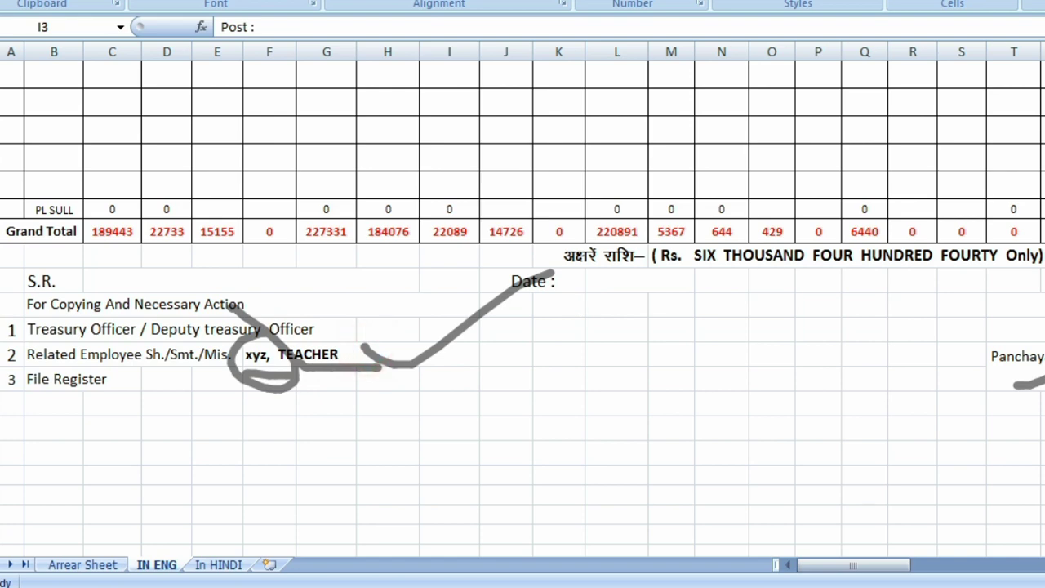
{"action": "key", "text": "Escape"}
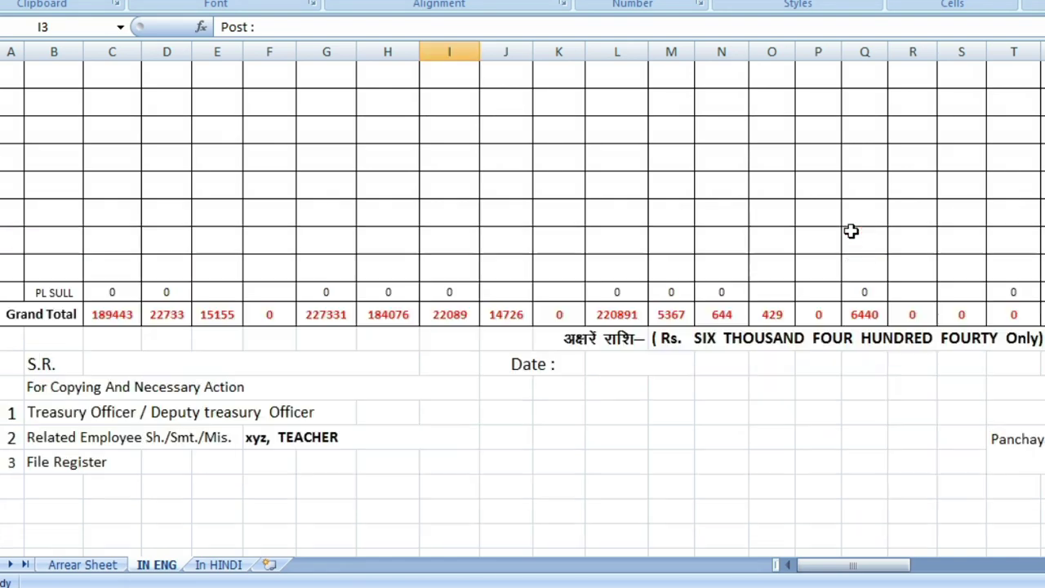
{"action": "scroll", "coordinate": [852, 231], "scroll_direction": "up", "scroll_amount": 5}
{"action": "scroll", "coordinate": [852, 232], "scroll_direction": "up", "scroll_amount": 1}
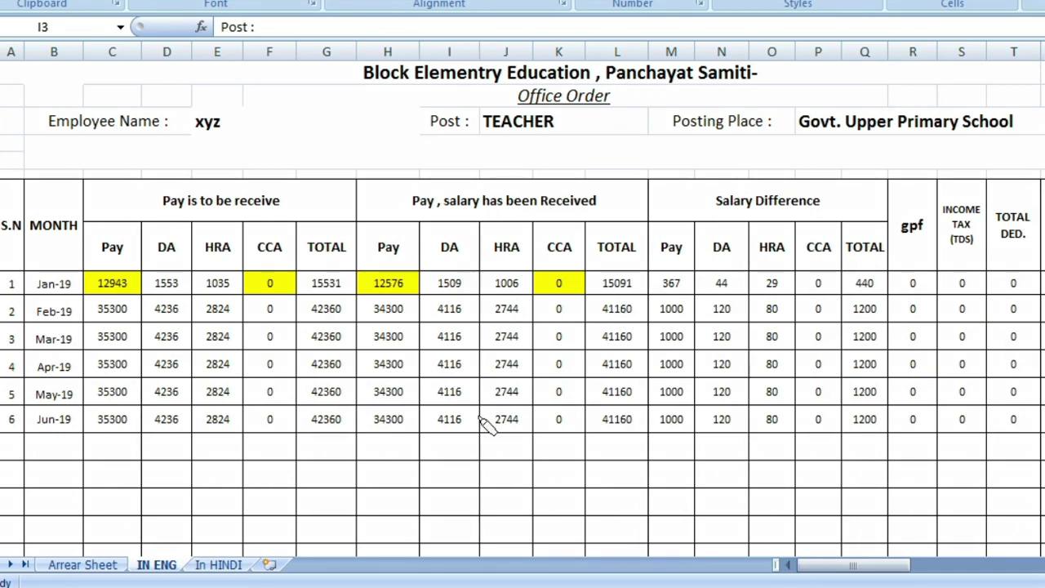
{"action": "mouse_move", "coordinate": [379, 461]}
{"action": "left_mouse_down"}
{"action": "mouse_move", "coordinate": [411, 482]}
{"action": "mouse_move", "coordinate": [714, 337]}
{"action": "left_mouse_up"}
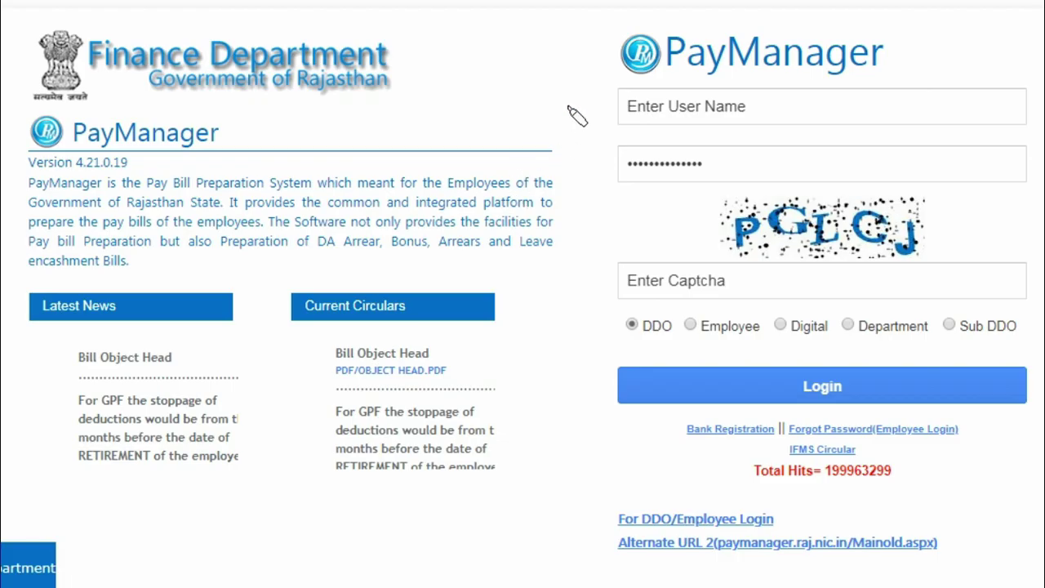
Switch to PayManager, log in, accept the important message for users and continue to the main site
{"action": "left_click_drag", "start_coordinate": [665, 66], "coordinate": [577, 107]}
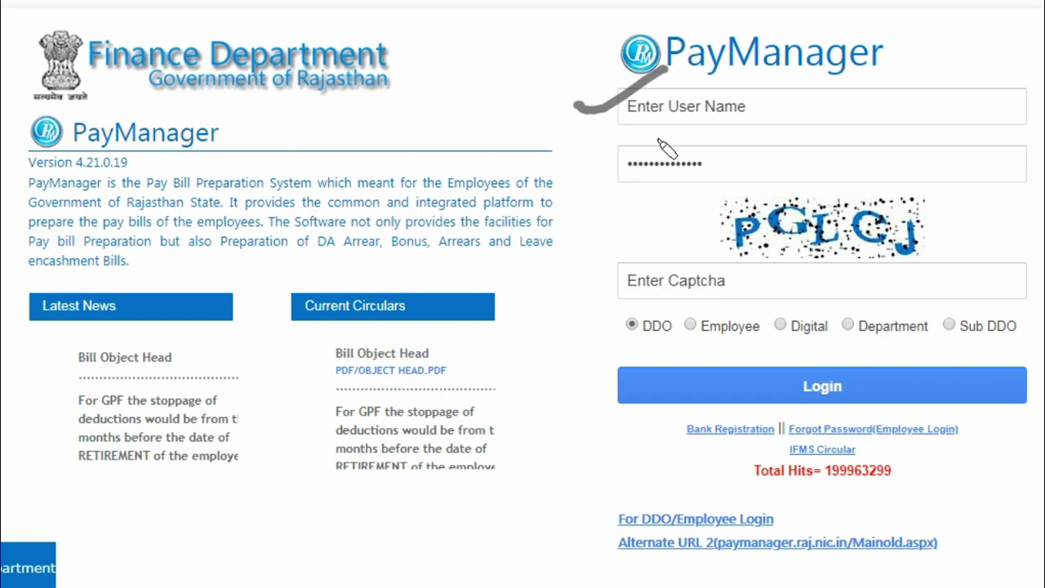
{"action": "left_click_drag", "start_coordinate": [762, 116], "coordinate": [894, 37]}
{"action": "mouse_move", "coordinate": [660, 185]}
{"action": "left_mouse_down"}
{"action": "mouse_move", "coordinate": [735, 137]}
{"action": "mouse_move", "coordinate": [731, 219]}
{"action": "left_mouse_up"}
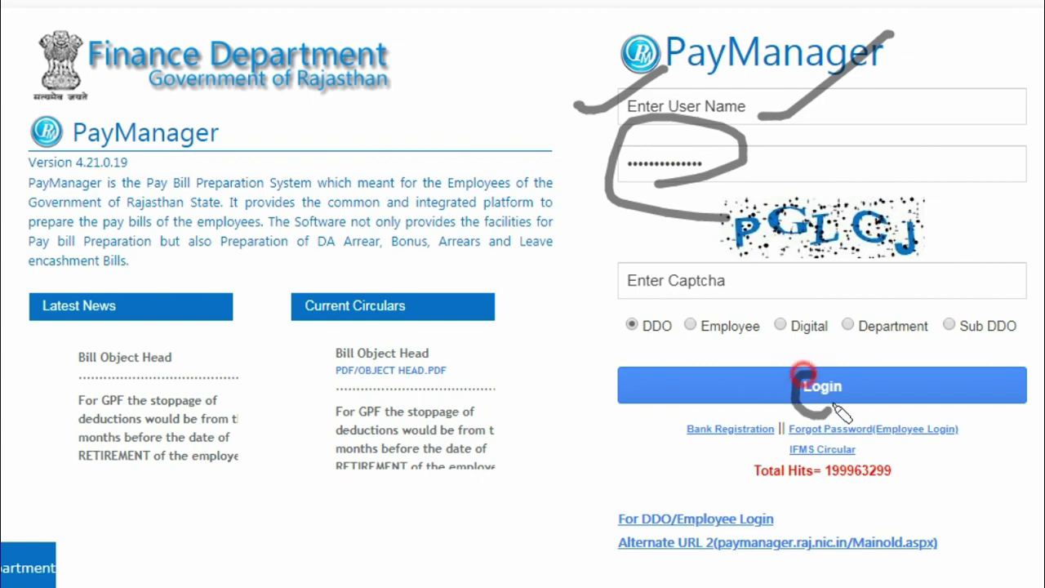
{"action": "left_click", "coordinate": [821, 385]}
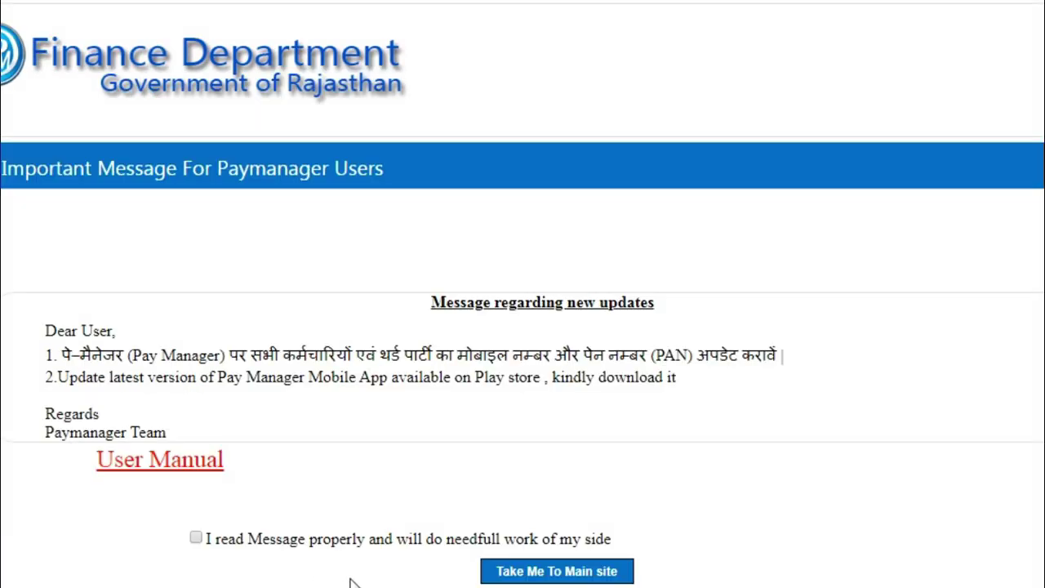
{"action": "left_click", "coordinate": [195, 539]}
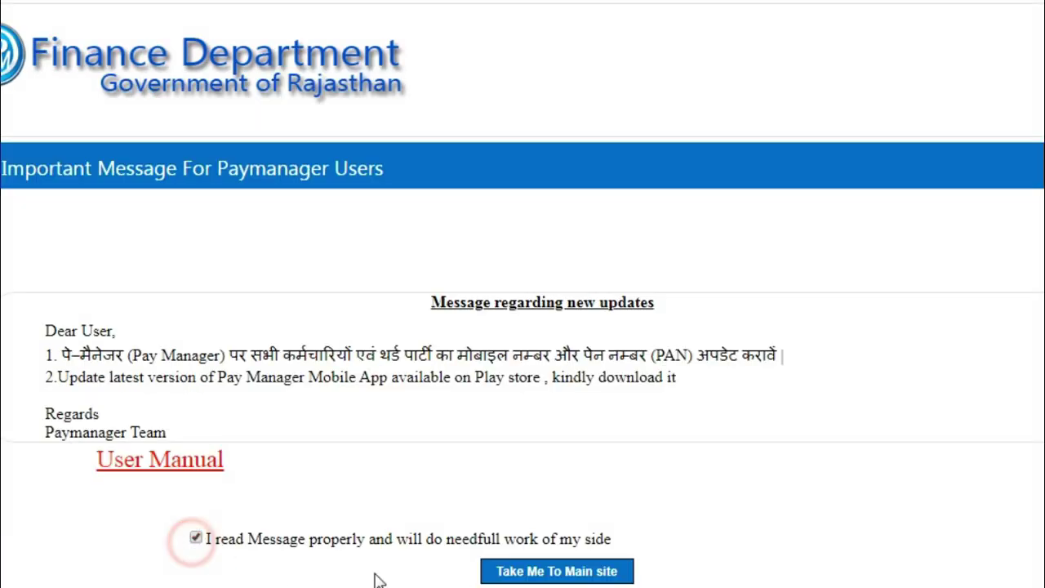
{"action": "left_click", "coordinate": [594, 574]}
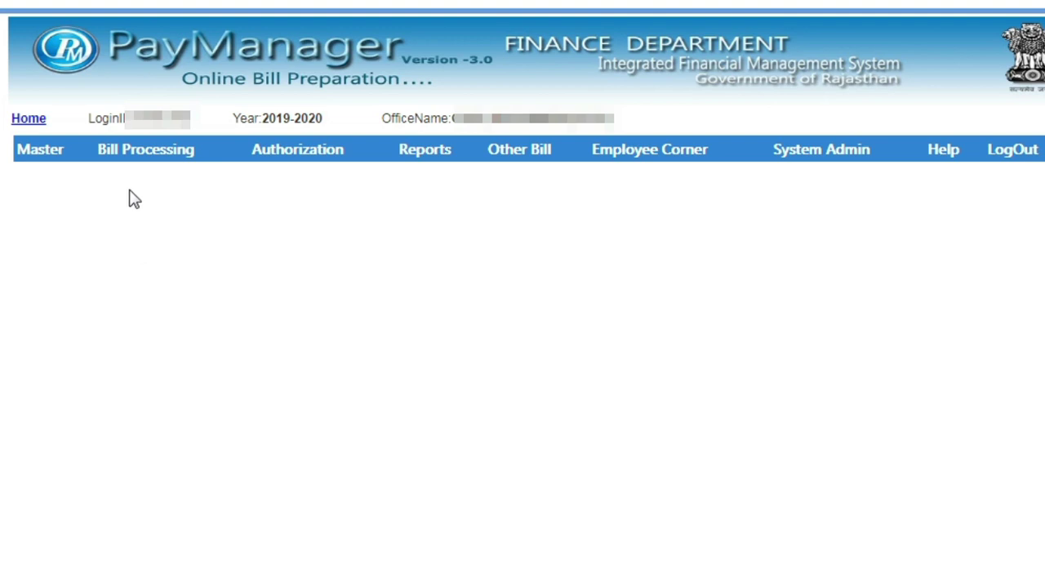
Open Bill No Allocation for bill processing and choose the Bill Allocation option
{"action": "mouse_move", "coordinate": [148, 160]}
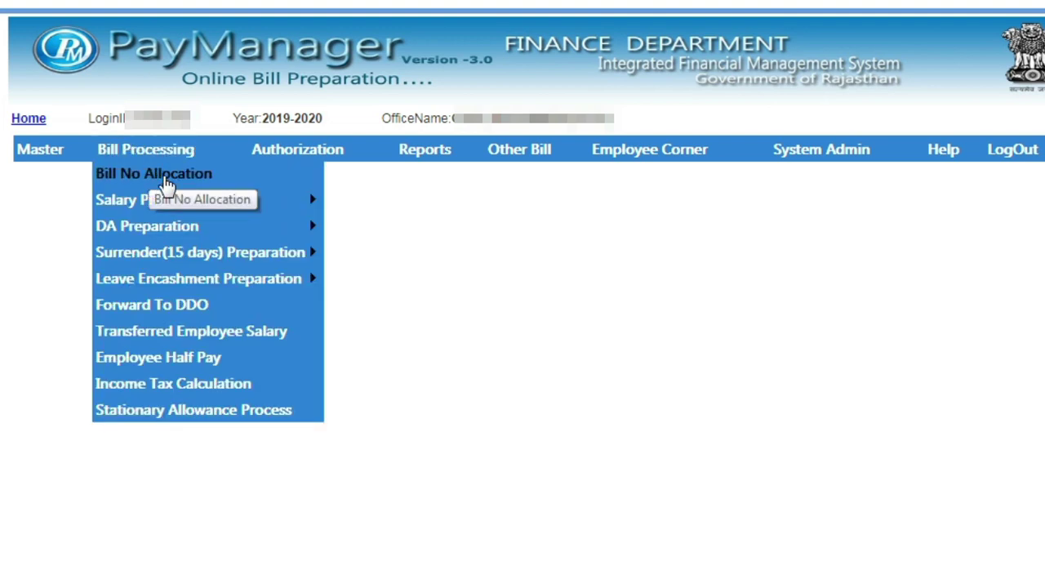
{"action": "left_click", "coordinate": [166, 183]}
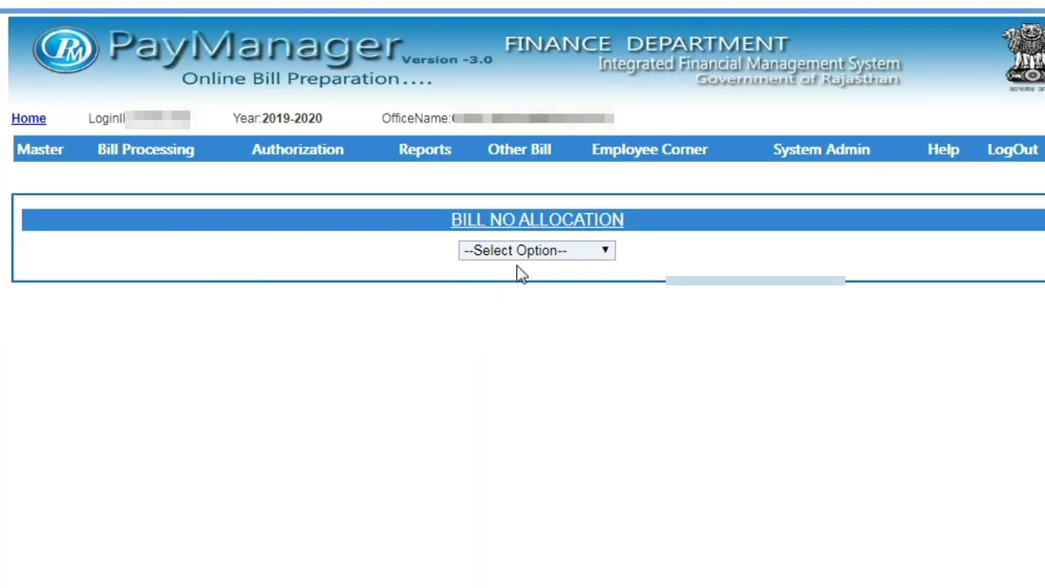
{"action": "left_click", "coordinate": [528, 256]}
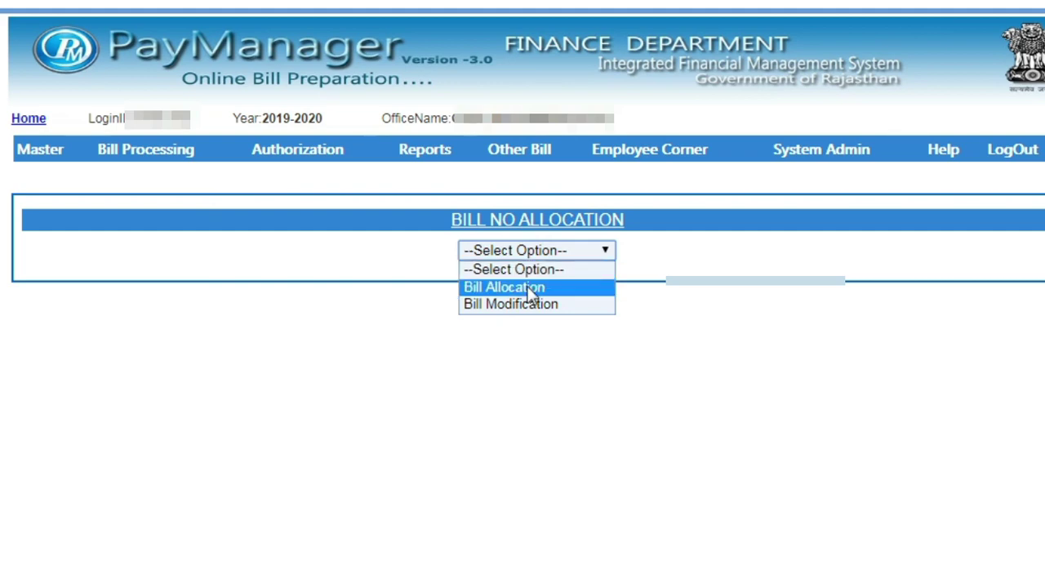
{"action": "left_click", "coordinate": [531, 291]}
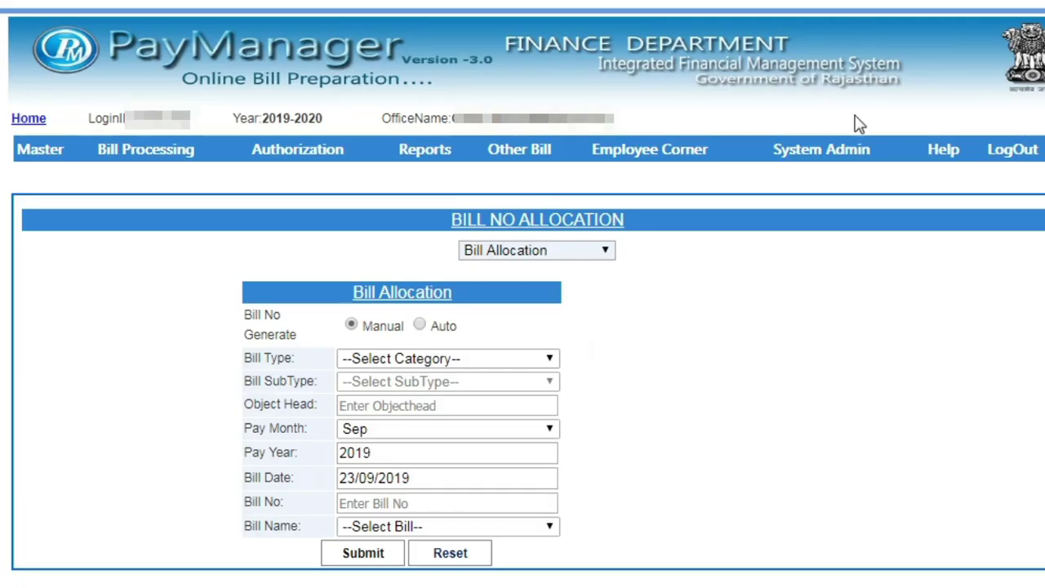
Set the new bill's type to Salary Arrear and its object head to 01
{"action": "left_click", "coordinate": [448, 358]}
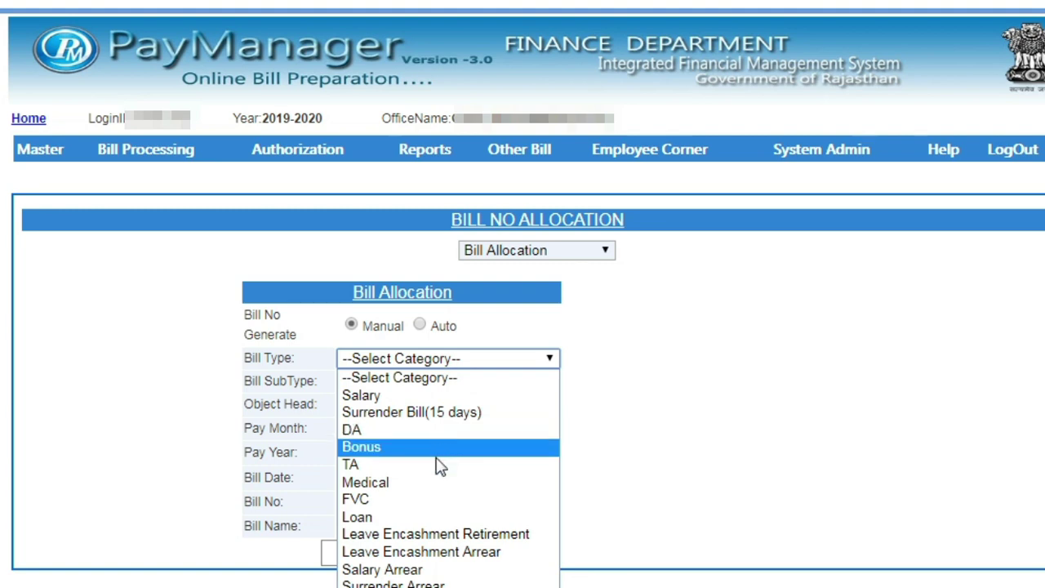
{"action": "left_click", "coordinate": [454, 571]}
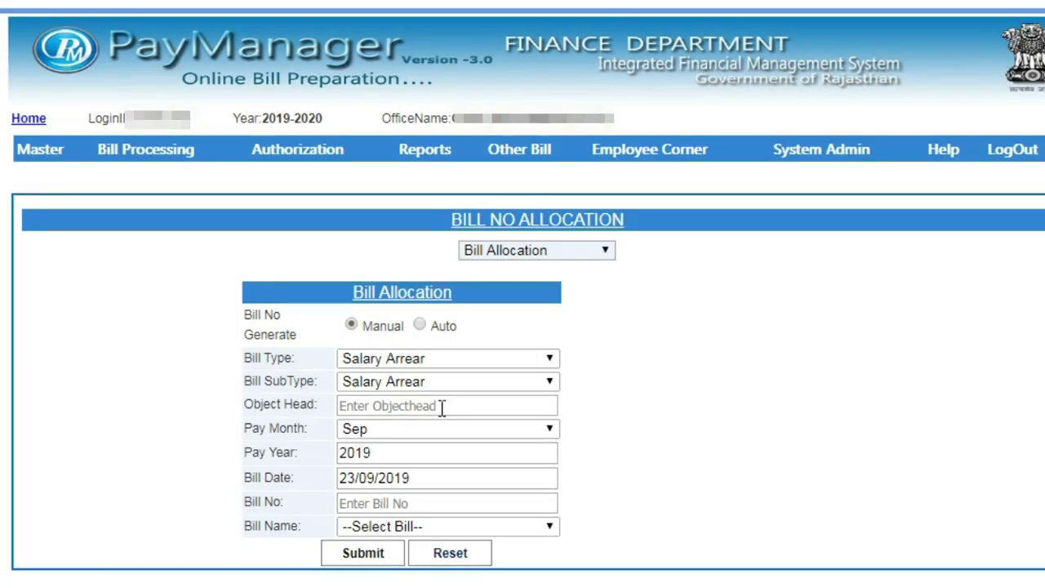
{"action": "left_click", "coordinate": [441, 407]}
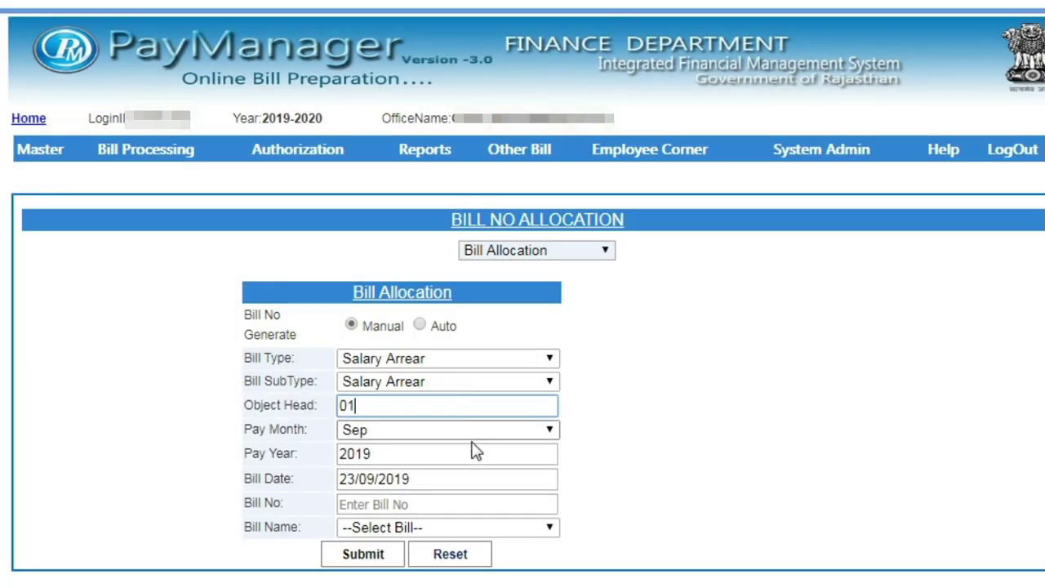
{"action": "left_click", "coordinate": [400, 500]}
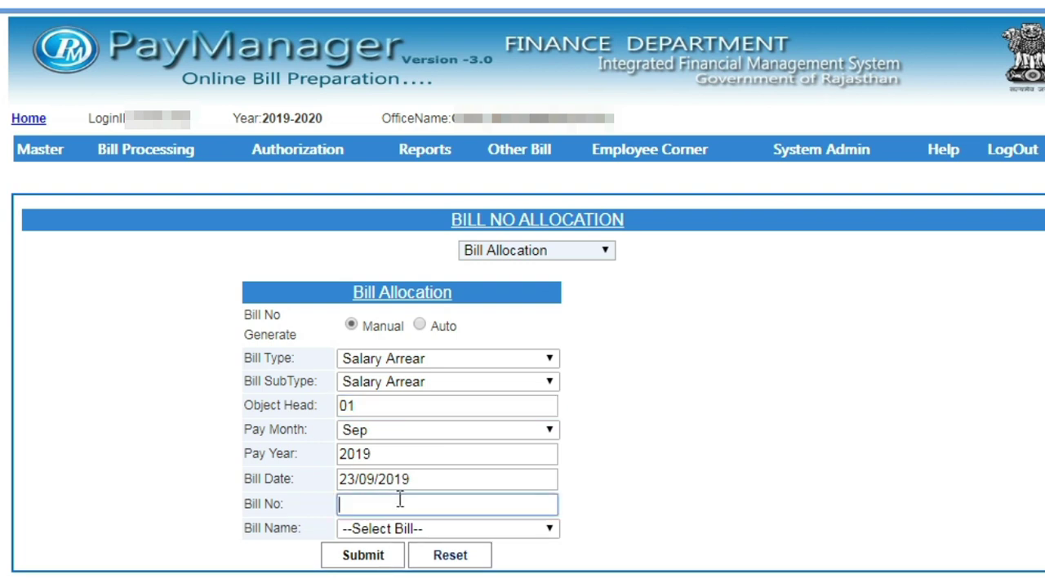
{"action": "type", "text": "78"}
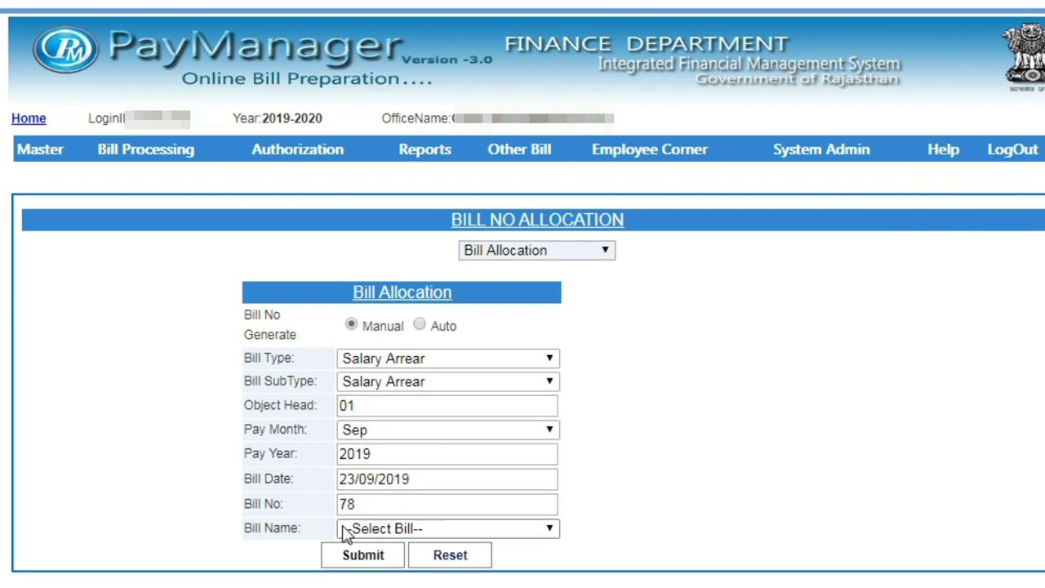
{"action": "left_click", "coordinate": [527, 529]}
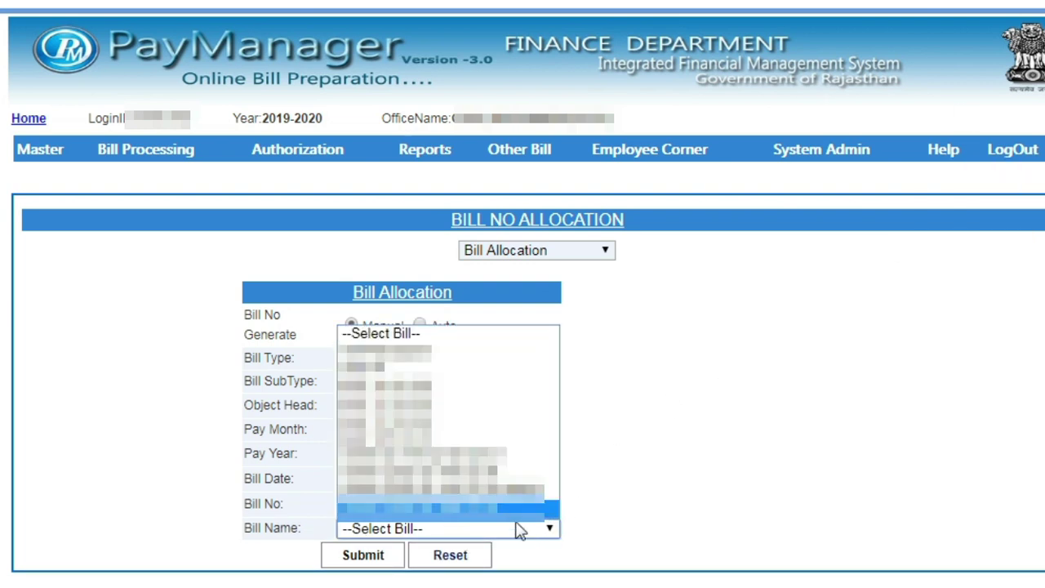
{"action": "left_click", "coordinate": [441, 443]}
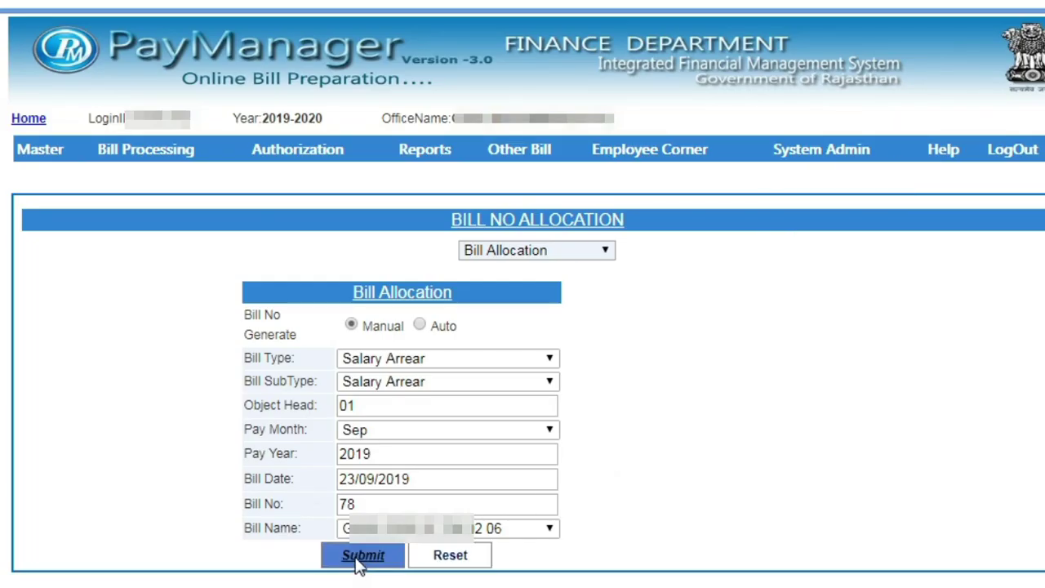
{"action": "left_click", "coordinate": [359, 557]}
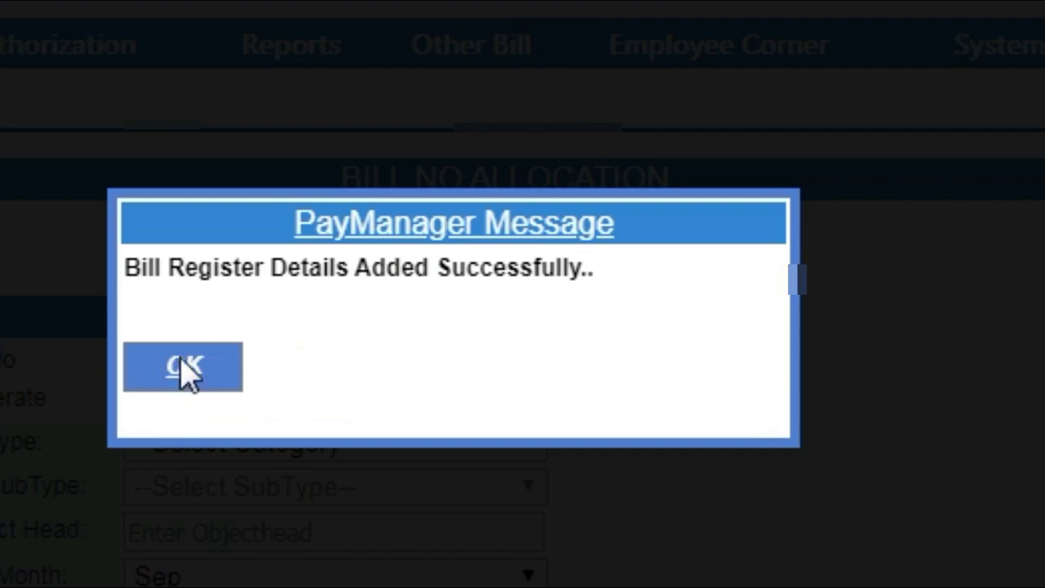
{"action": "left_click", "coordinate": [185, 368]}
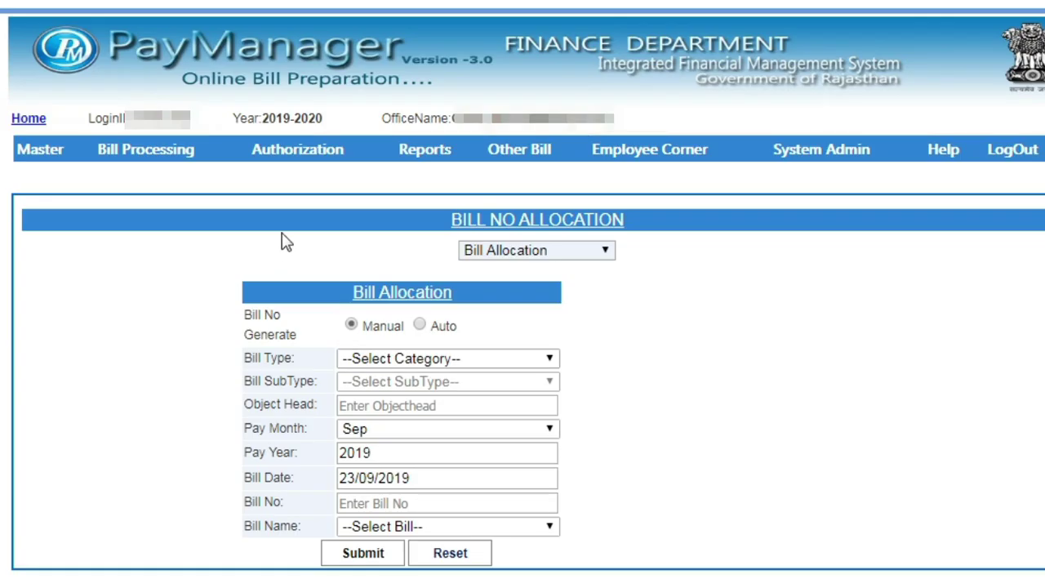
{"action": "mouse_move", "coordinate": [146, 155]}
{"action": "mouse_move", "coordinate": [170, 209]}
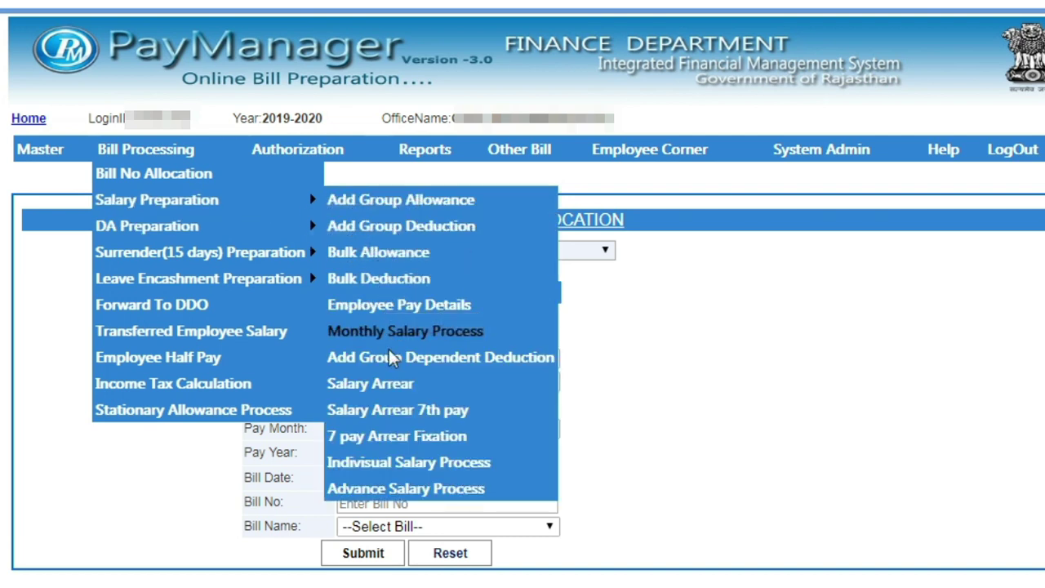
{"action": "left_click", "coordinate": [463, 390]}
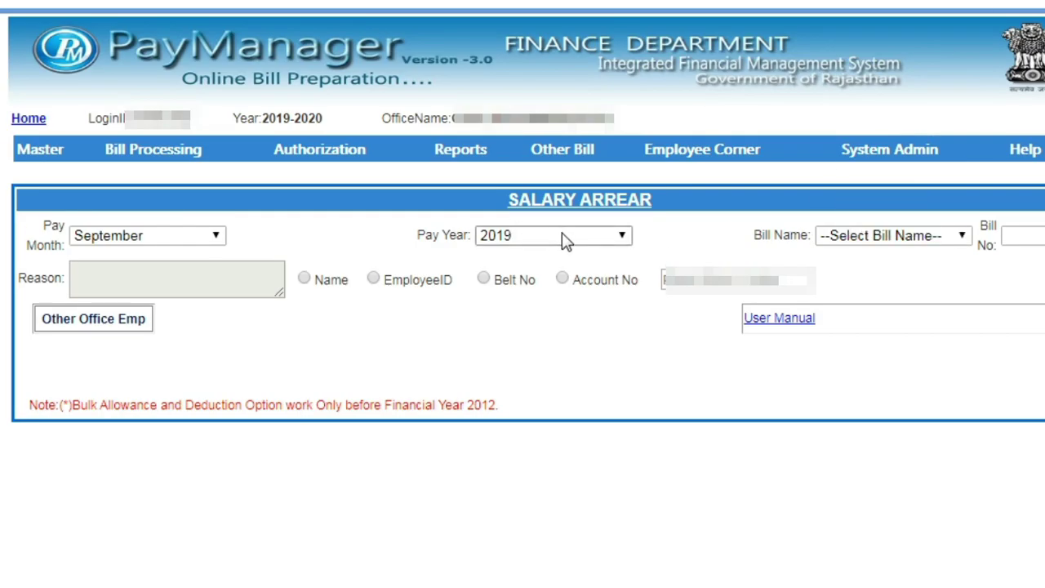
{"action": "left_click", "coordinate": [156, 239]}
{"action": "left_click", "coordinate": [174, 414]}
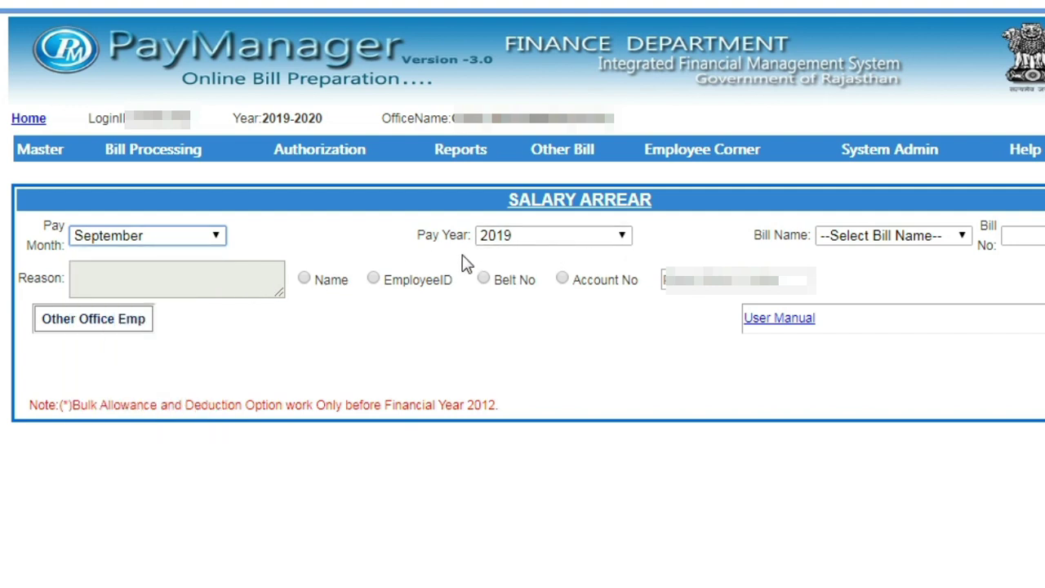
{"action": "left_click", "coordinate": [915, 243]}
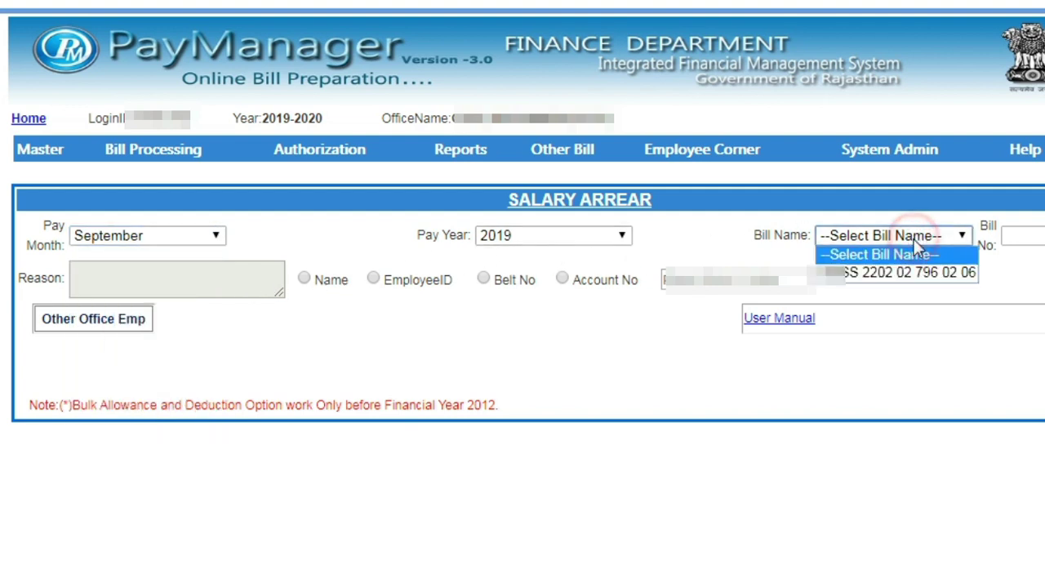
{"action": "left_click", "coordinate": [927, 280]}
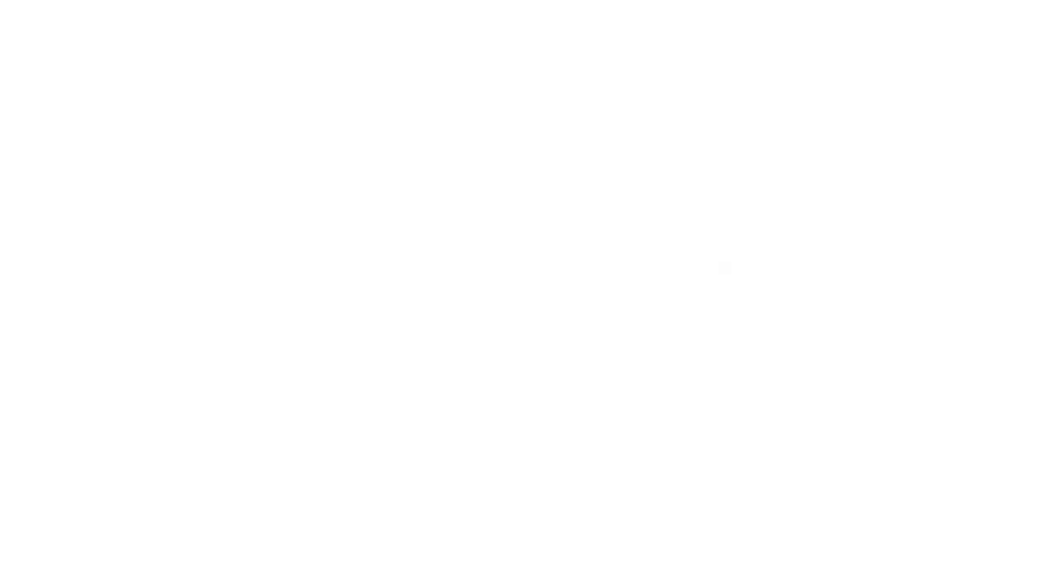
{"action": "left_click", "coordinate": [1026, 235]}
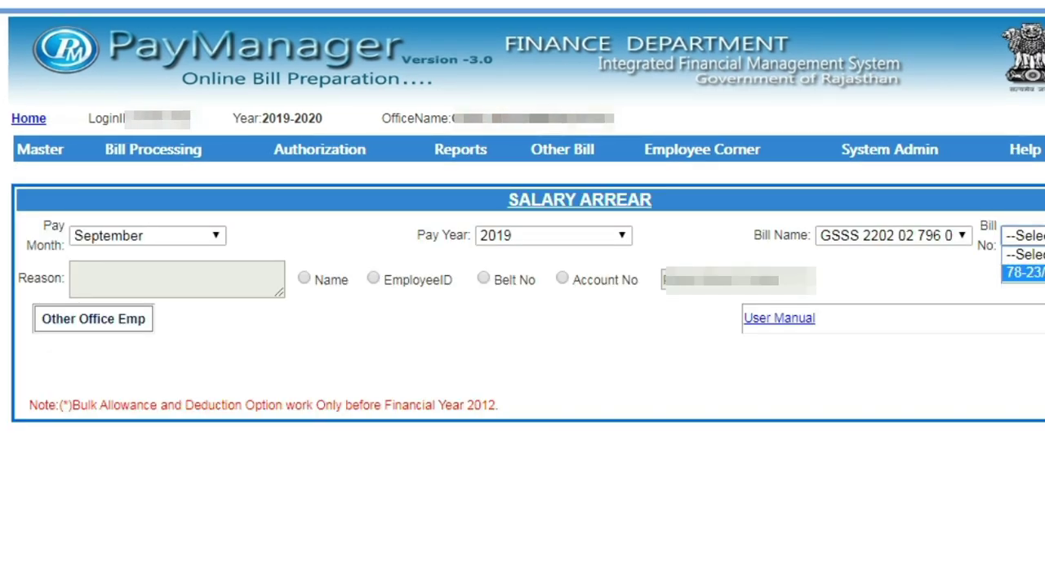
{"action": "left_click", "coordinate": [1025, 272]}
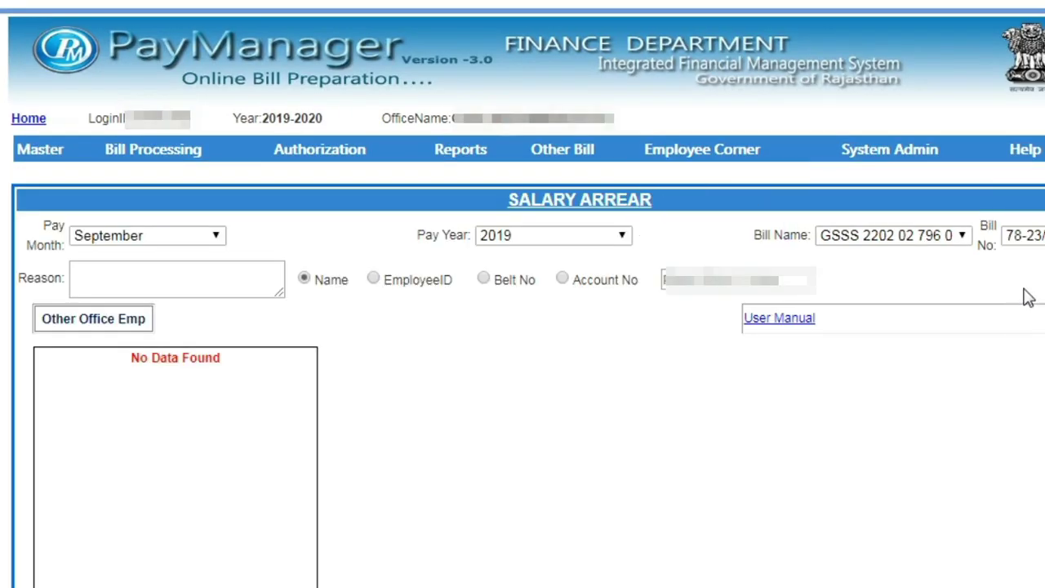
Enter ACP ARRIER as the arrear reason and add the employee to the bill by searching for the name
{"action": "left_click", "coordinate": [117, 278]}
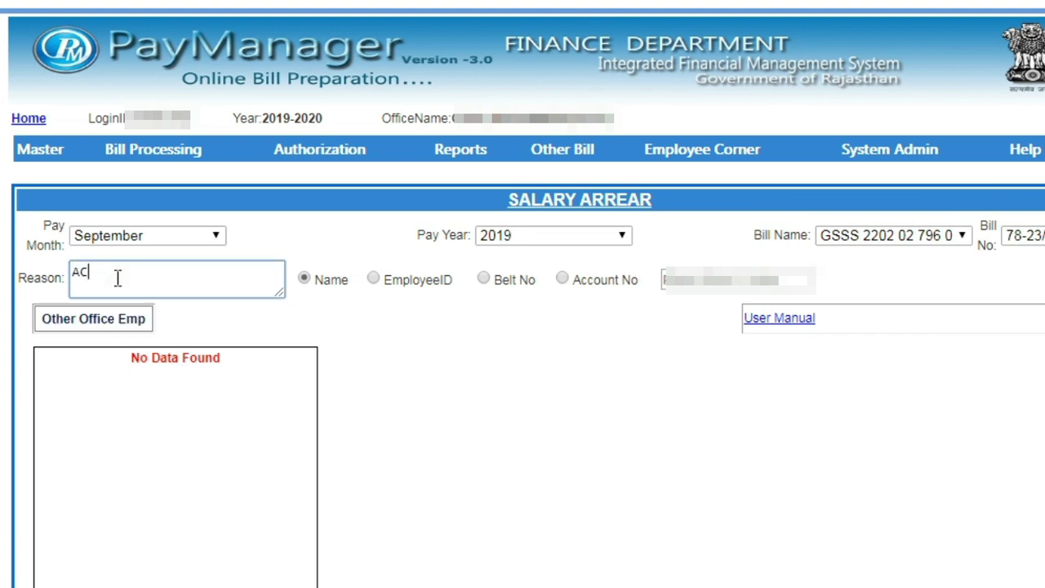
{"action": "type", "text": "ACP ARRIER"}
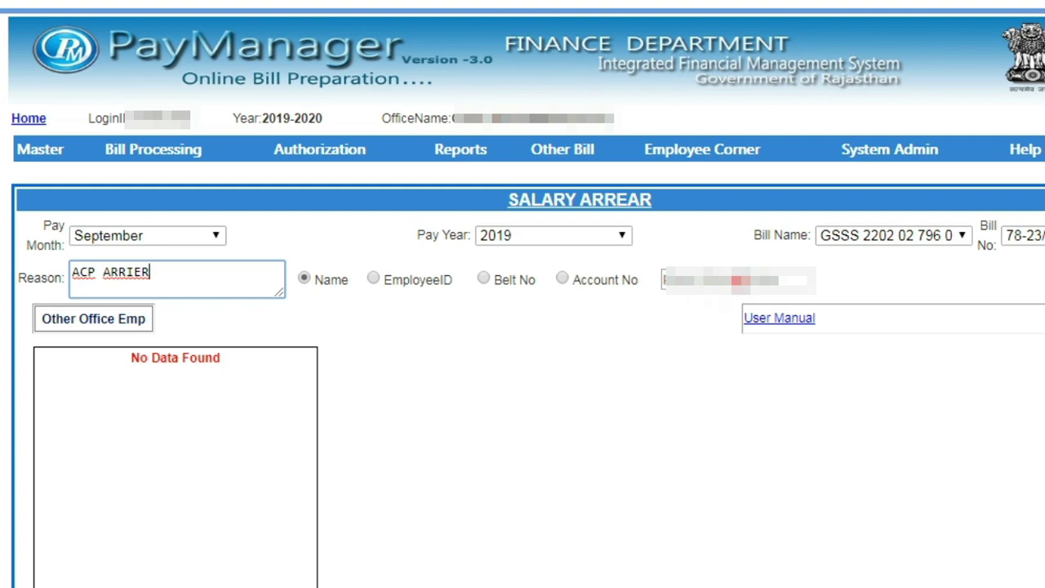
{"action": "left_click", "coordinate": [739, 280]}
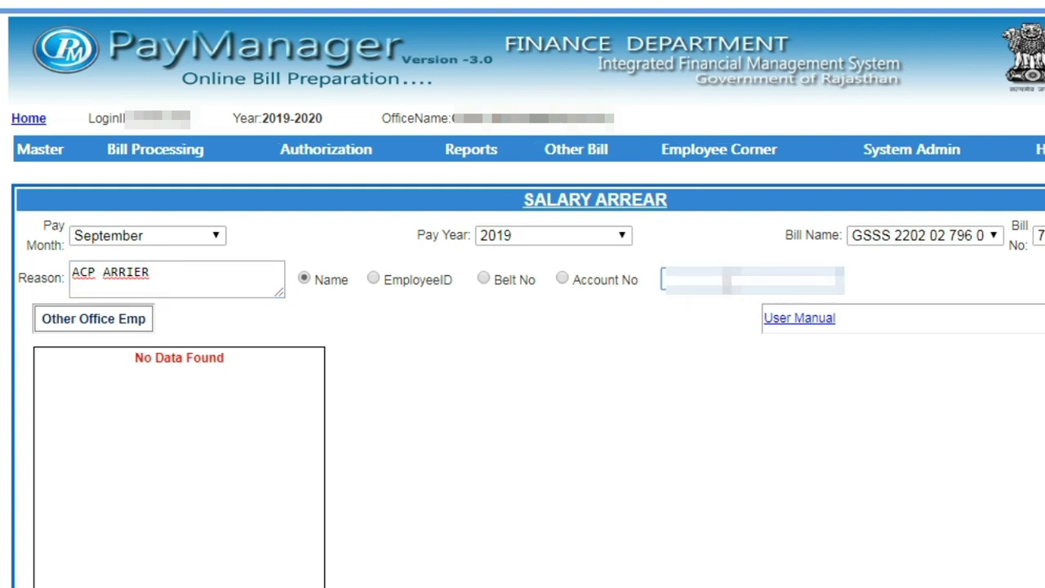
{"action": "type", "text": "kuma"}
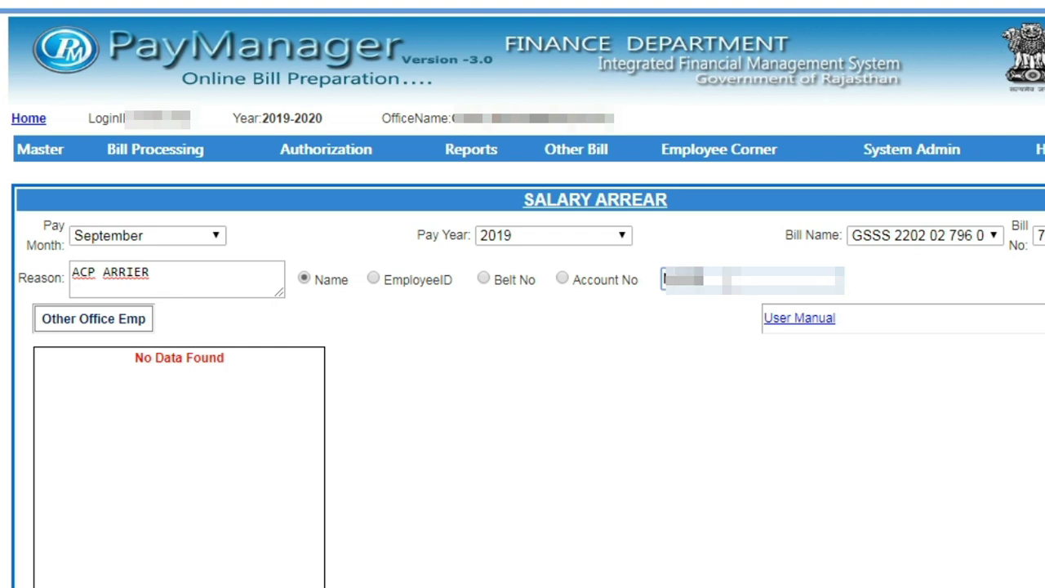
{"action": "left_click", "coordinate": [740, 320]}
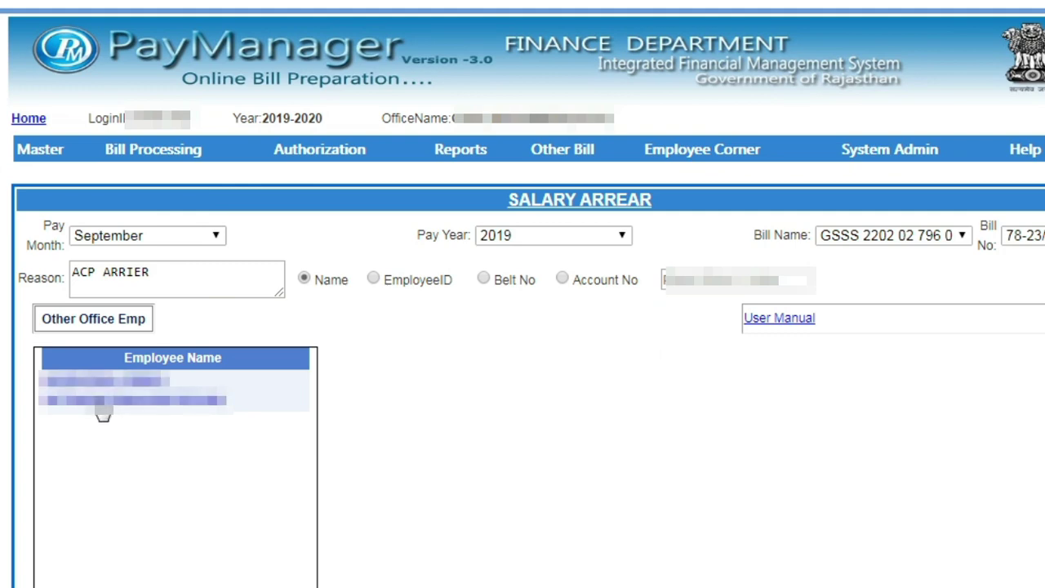
Open the second listed employee's pay details and start a new allowance entry at its From Date
{"action": "left_click", "coordinate": [102, 407]}
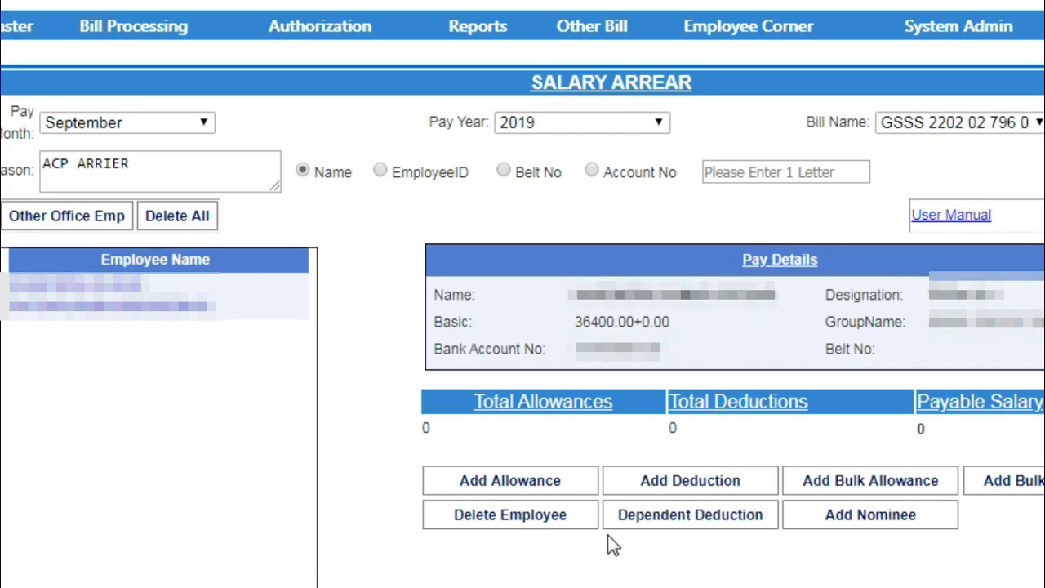
{"action": "left_click", "coordinate": [535, 484]}
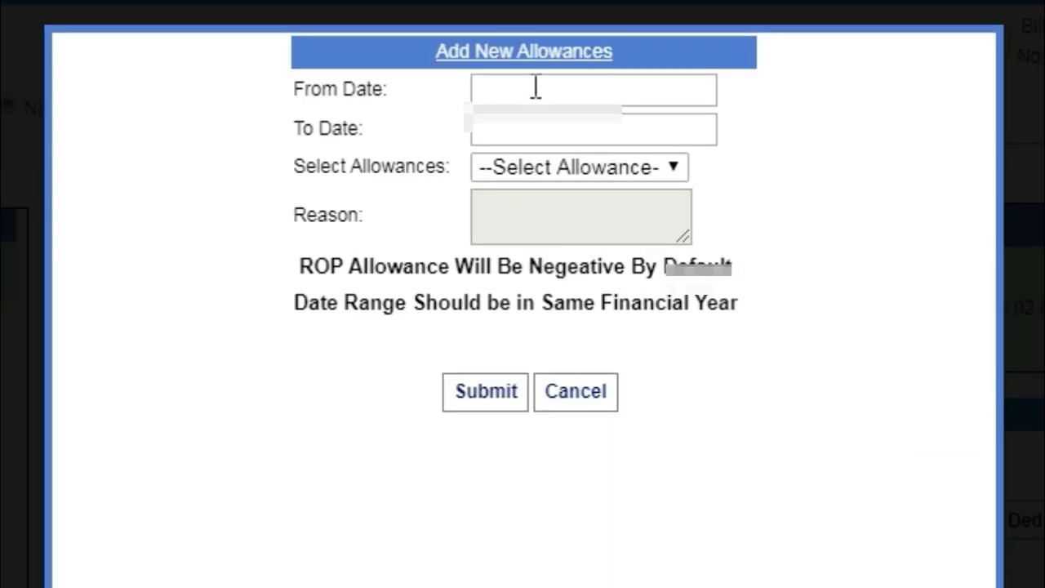
{"action": "left_click", "coordinate": [532, 84]}
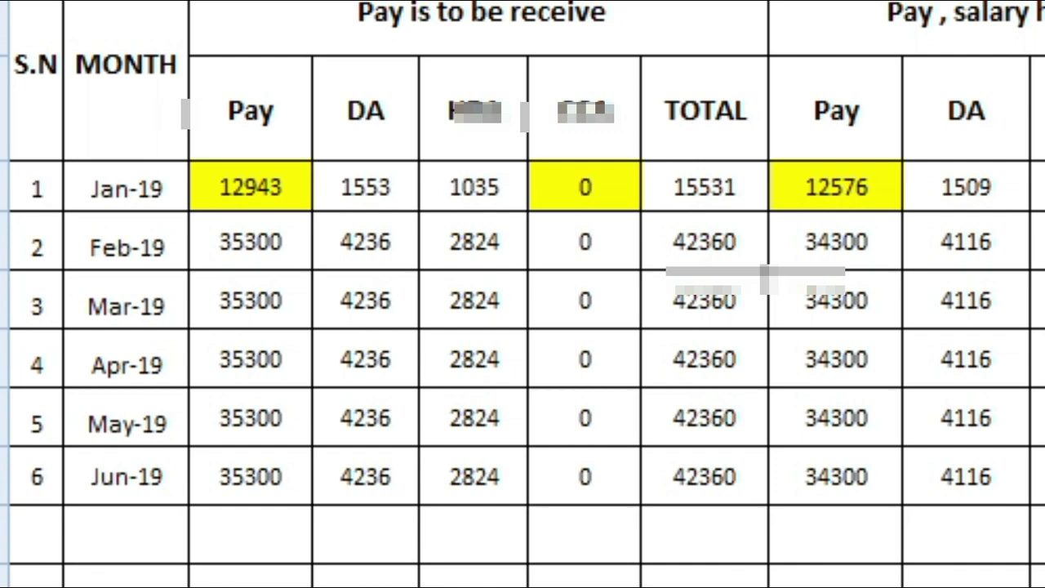
In the Excel office order, examine the January to June 2019 rows, marking January–February and March–June for the allowance date ranges
{"action": "mouse_move", "coordinate": [17, 167]}
{"action": "left_mouse_down"}
{"action": "mouse_move", "coordinate": [352, 61]}
{"action": "mouse_move", "coordinate": [358, 85]}
{"action": "left_mouse_up"}
{"action": "left_click_drag", "start_coordinate": [12, 529], "coordinate": [241, 526]}
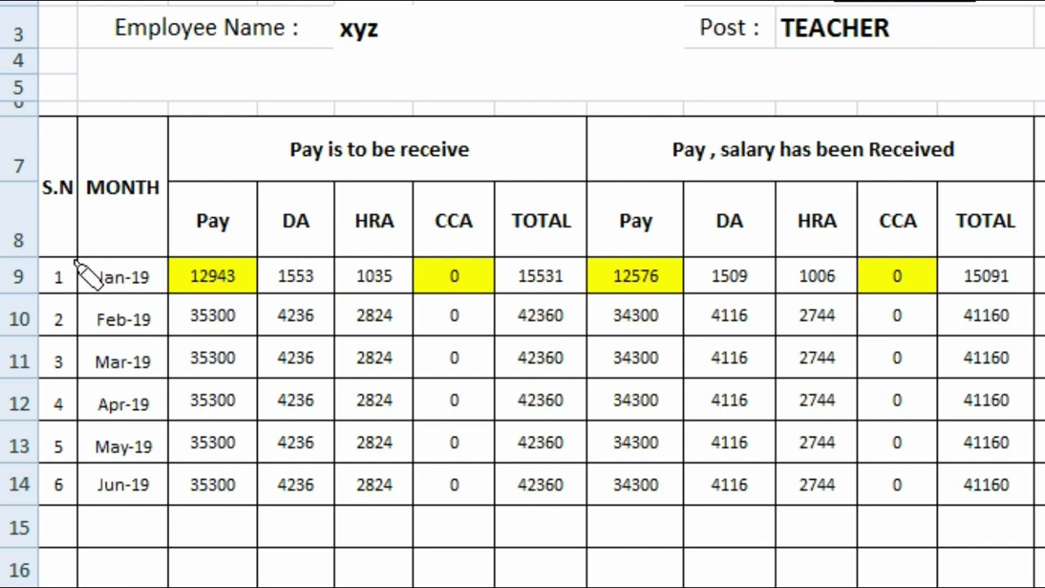
{"action": "left_click_drag", "start_coordinate": [76, 261], "coordinate": [180, 227]}
{"action": "left_click_drag", "start_coordinate": [65, 309], "coordinate": [122, 274]}
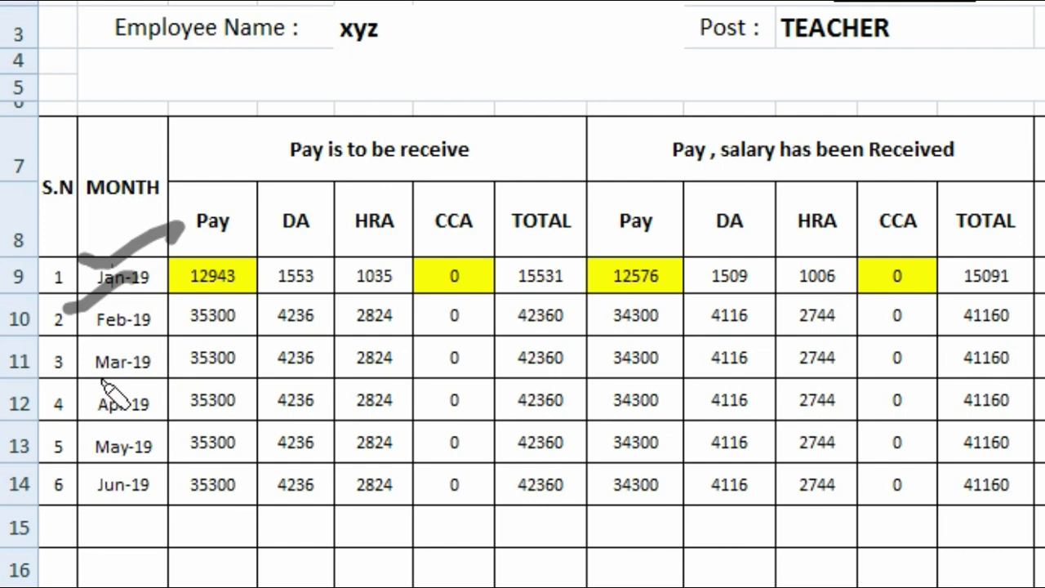
{"action": "left_click_drag", "start_coordinate": [117, 381], "coordinate": [160, 380]}
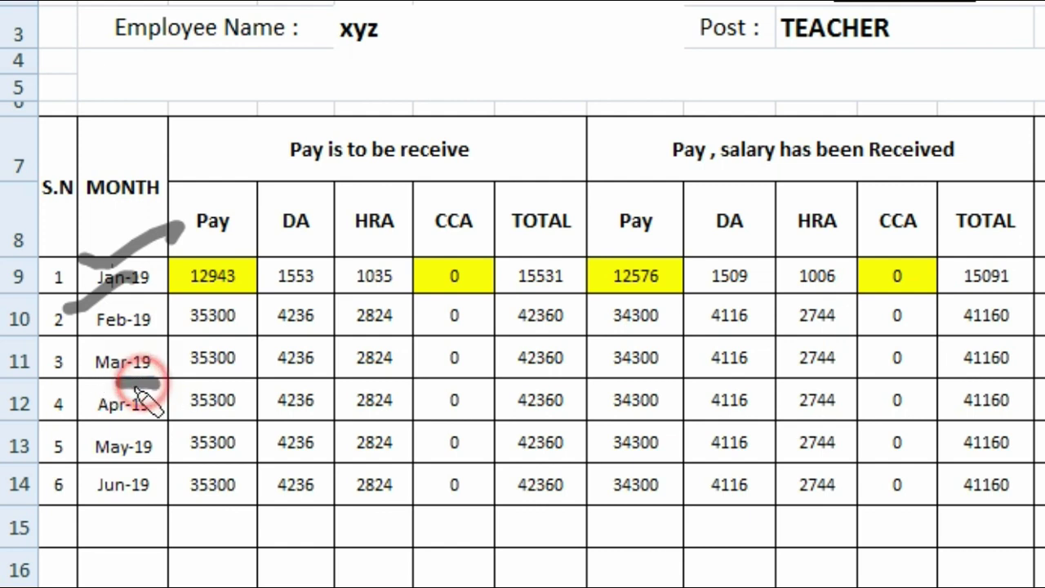
{"action": "left_click_drag", "start_coordinate": [91, 423], "coordinate": [197, 423]}
{"action": "left_click_drag", "start_coordinate": [88, 462], "coordinate": [149, 473]}
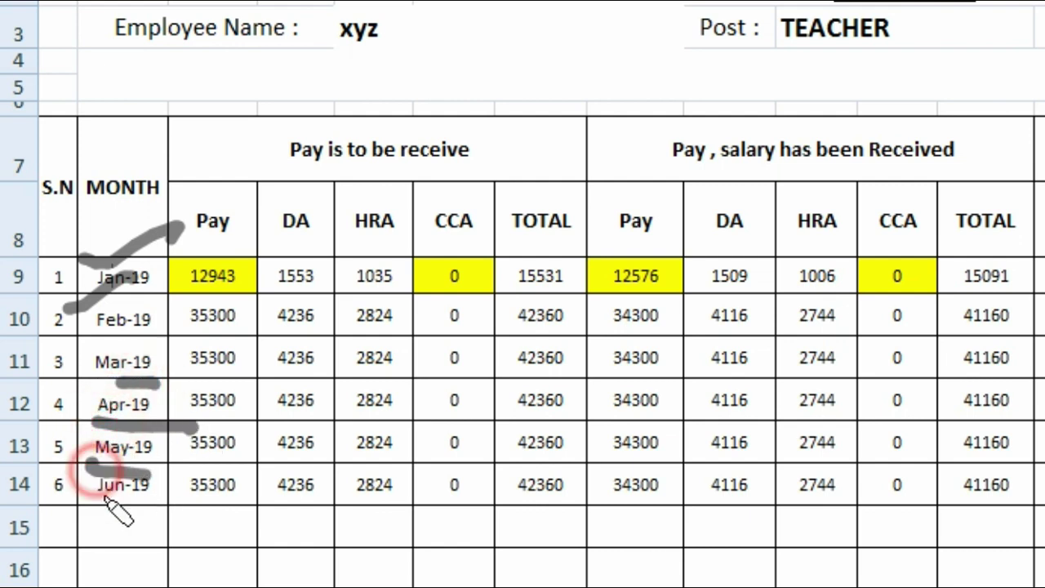
{"action": "left_click_drag", "start_coordinate": [104, 513], "coordinate": [191, 501]}
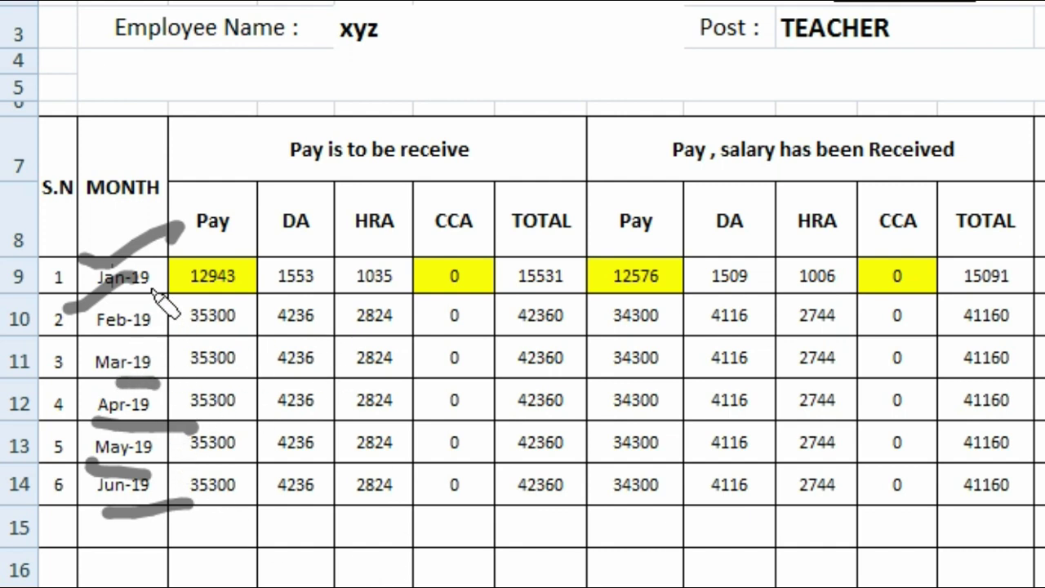
{"action": "left_click_drag", "start_coordinate": [167, 281], "coordinate": [229, 257]}
{"action": "left_click_drag", "start_coordinate": [143, 331], "coordinate": [202, 326]}
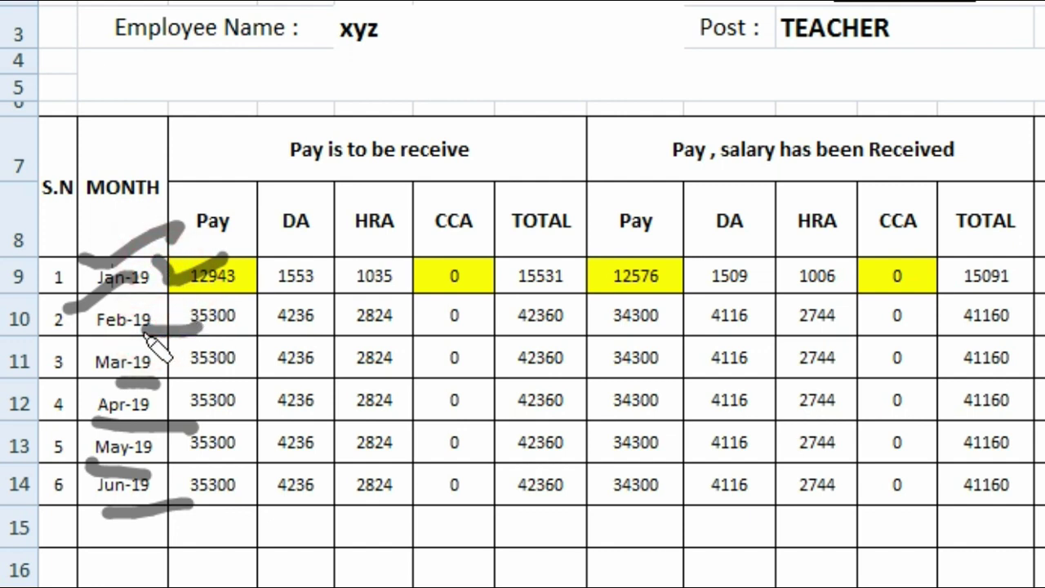
{"action": "key", "text": "Escape"}
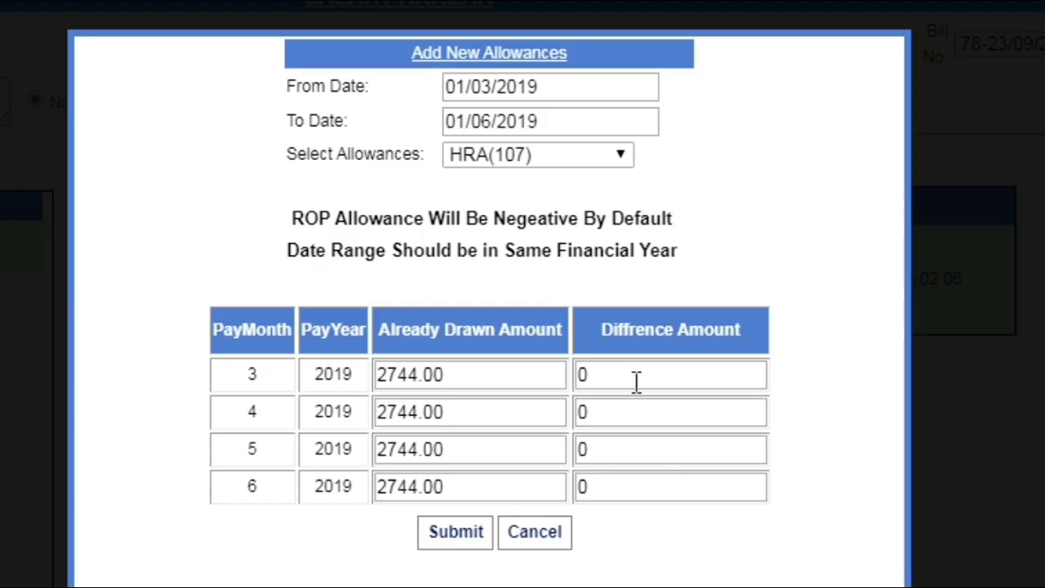
Set the new allowance entry's From Date to 01/01/2019
{"action": "left_click", "coordinate": [633, 379]}
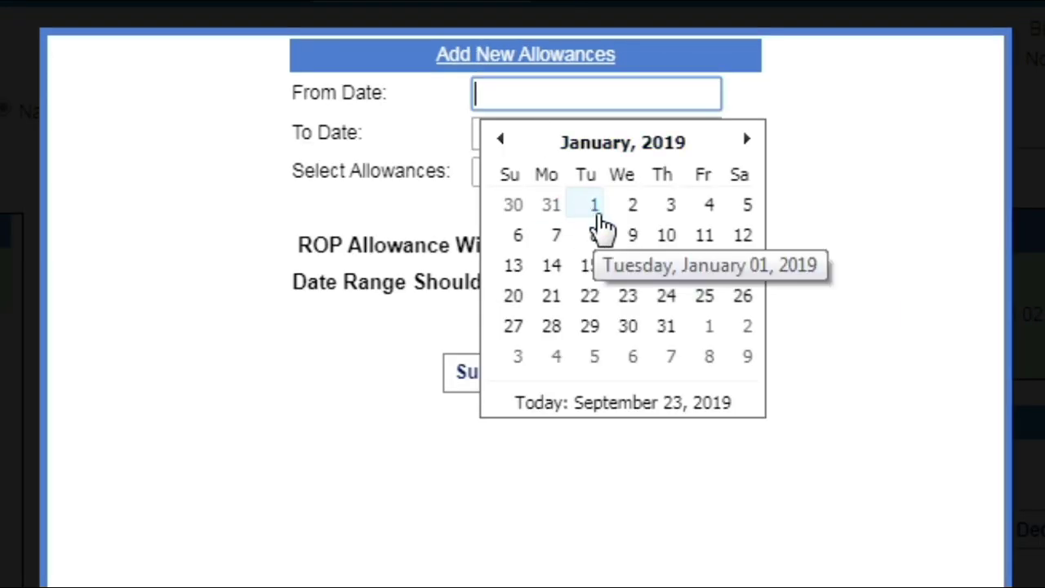
{"action": "left_click", "coordinate": [594, 206]}
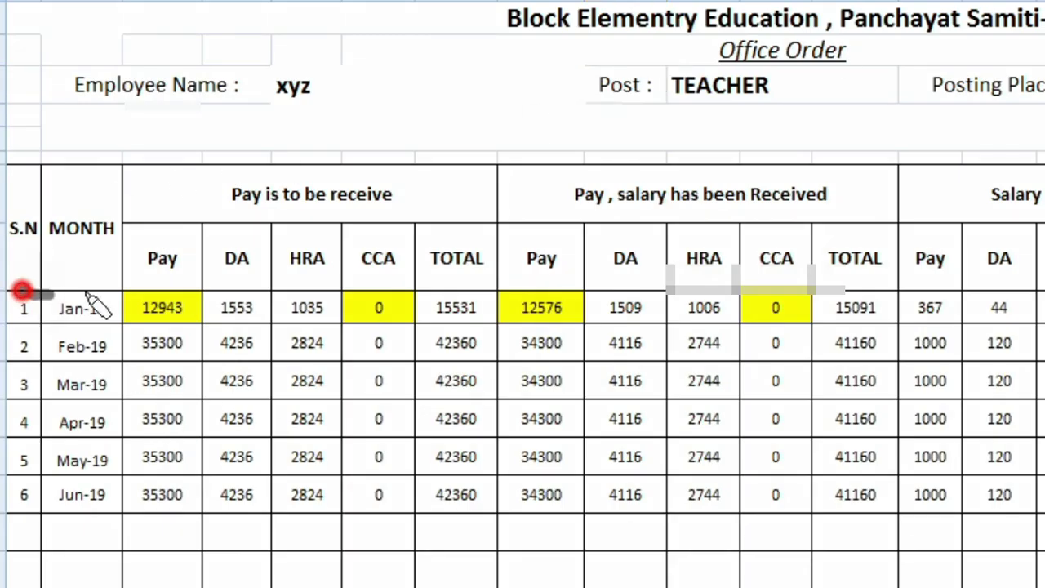
In the office order, mark the January–June 2019 month column and underline where the February and June periods end
{"action": "left_click_drag", "start_coordinate": [19, 292], "coordinate": [190, 259]}
{"action": "left_click_drag", "start_coordinate": [131, 268], "coordinate": [135, 521]}
{"action": "left_click_drag", "start_coordinate": [28, 510], "coordinate": [135, 527]}
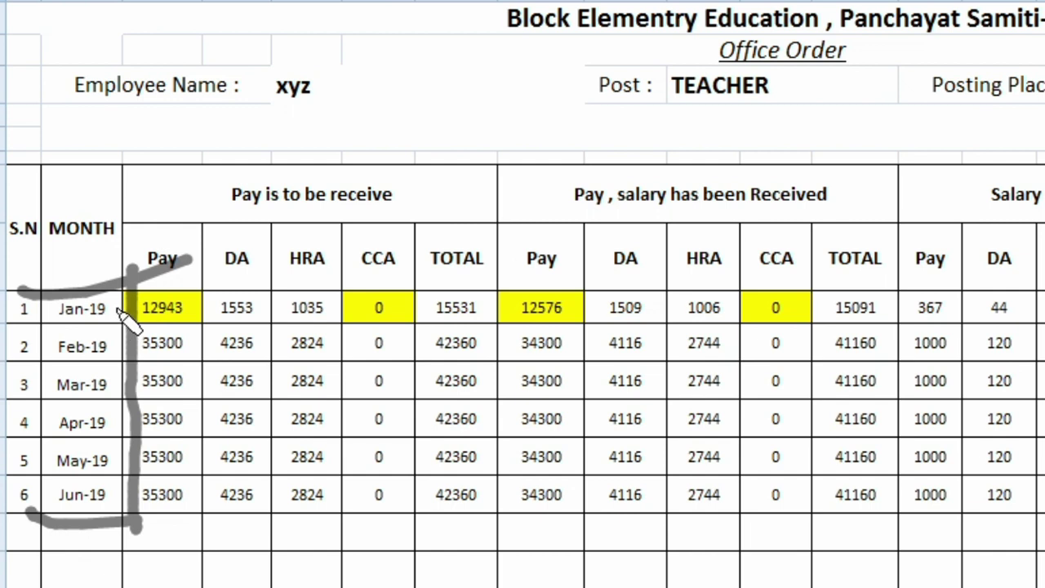
{"action": "left_click_drag", "start_coordinate": [129, 296], "coordinate": [151, 291]}
{"action": "left_click_drag", "start_coordinate": [48, 368], "coordinate": [122, 368]}
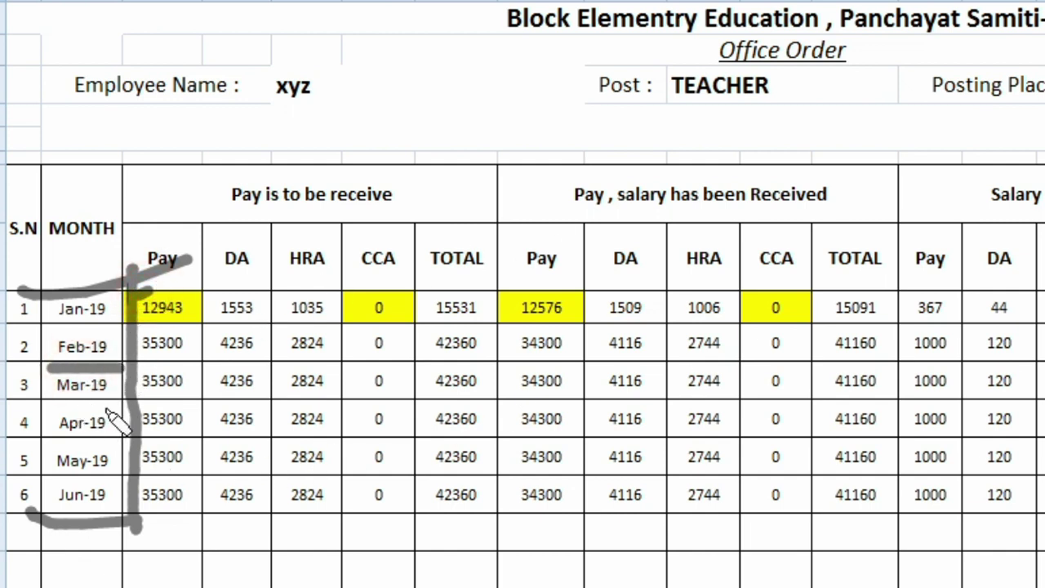
{"action": "left_click_drag", "start_coordinate": [64, 514], "coordinate": [98, 513]}
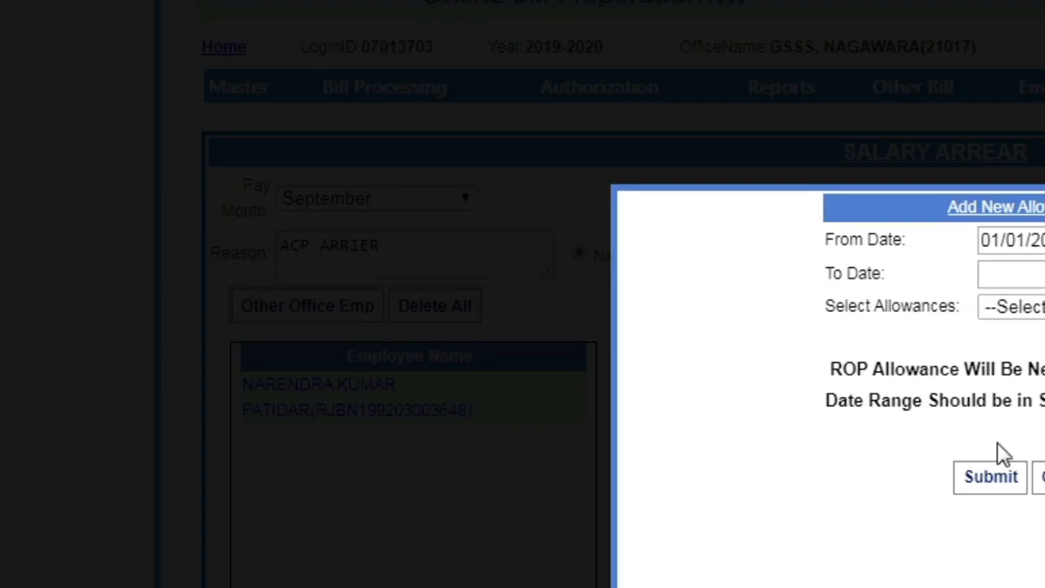
Try to submit the allowance entry with only its From Date filled in
{"action": "left_click", "coordinate": [991, 476]}
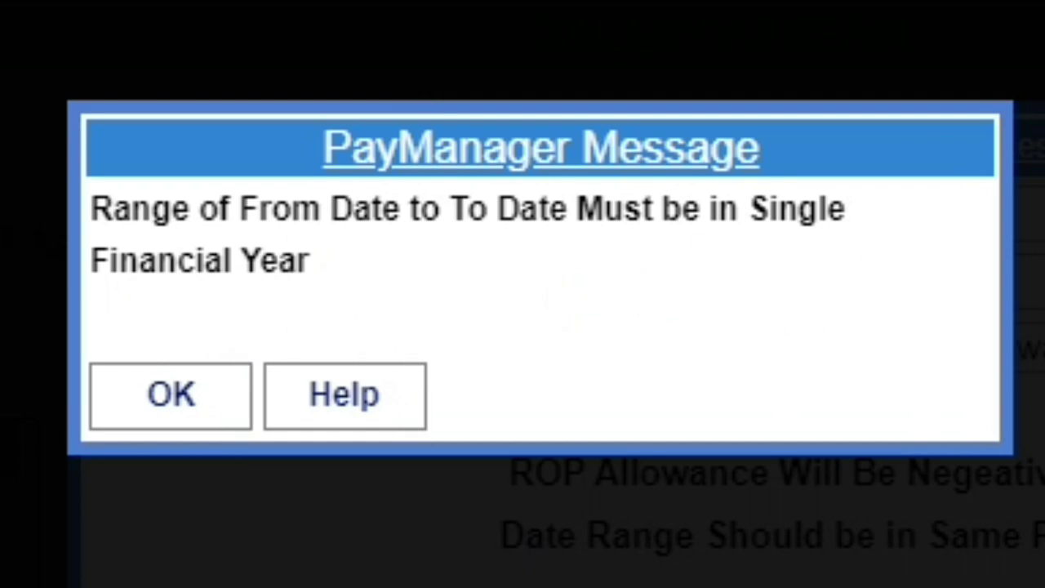
{"action": "key", "text": "Return"}
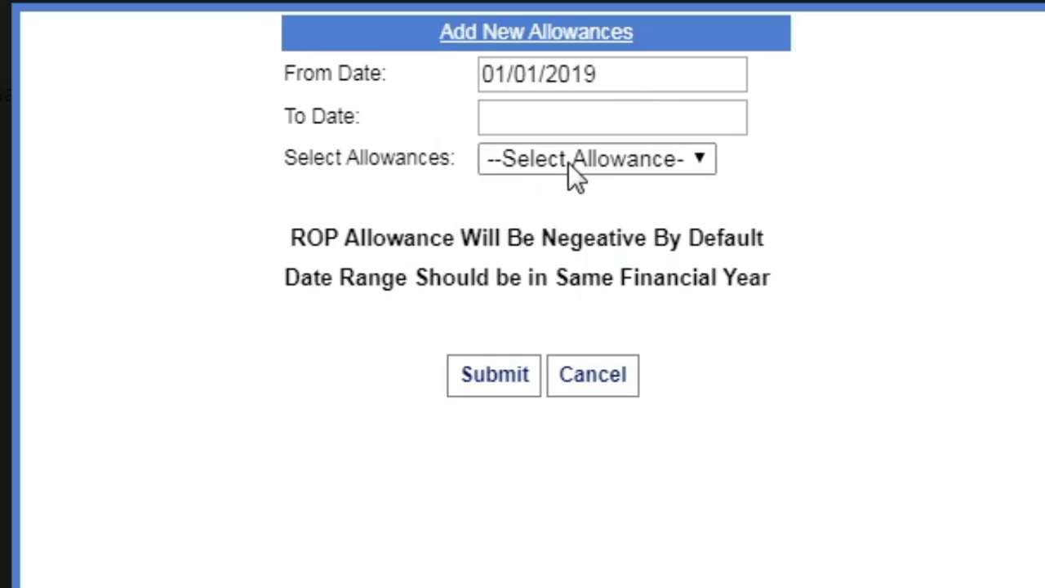
{"action": "left_click", "coordinate": [525, 119]}
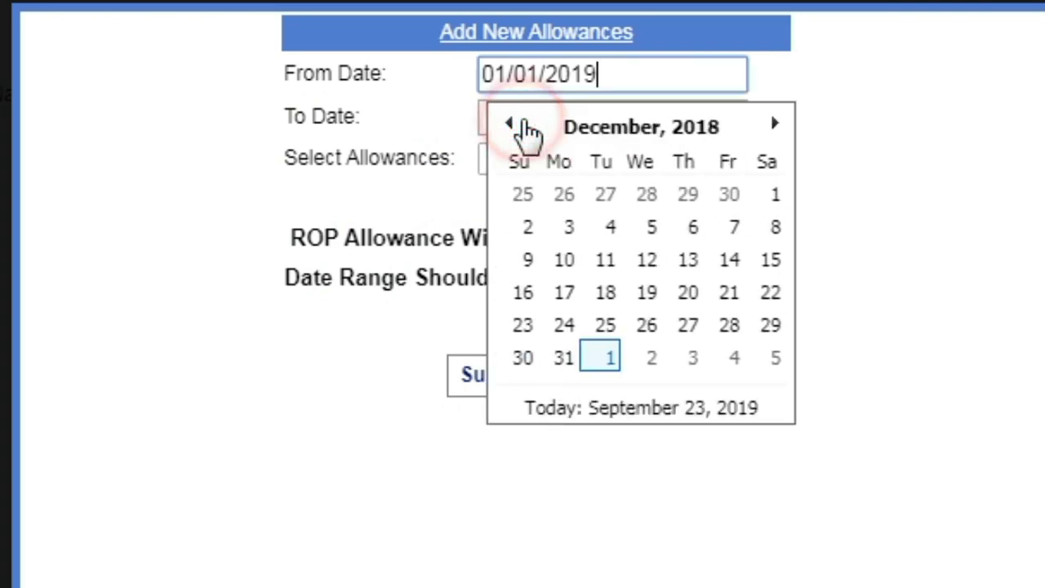
{"action": "left_click", "coordinate": [1041, 73]}
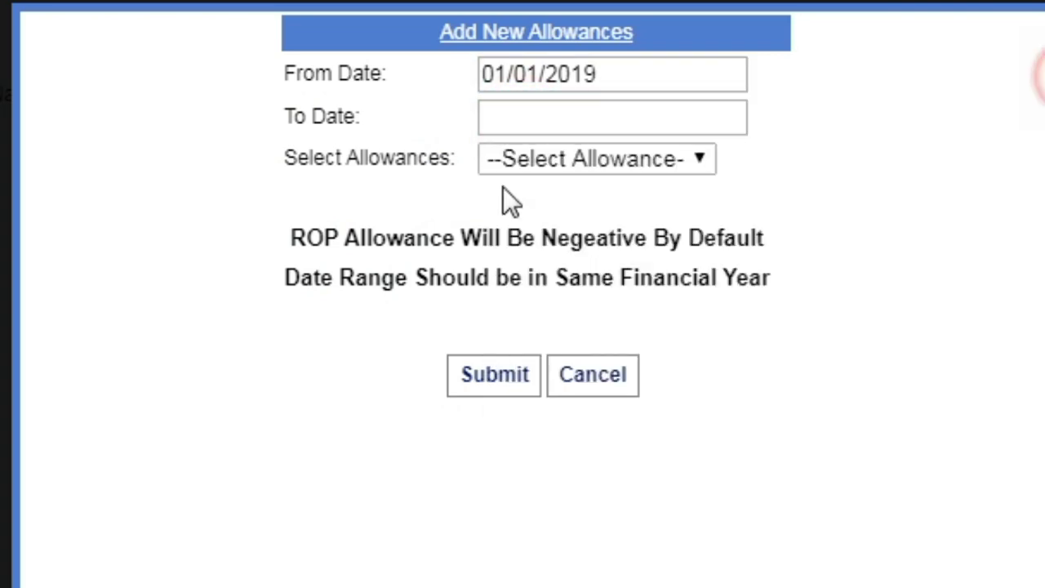
Set the allowance entry's To Date to 28/02/2019 and select the Basic(100) allowance
{"action": "left_click", "coordinate": [504, 114]}
{"action": "left_click", "coordinate": [643, 178]}
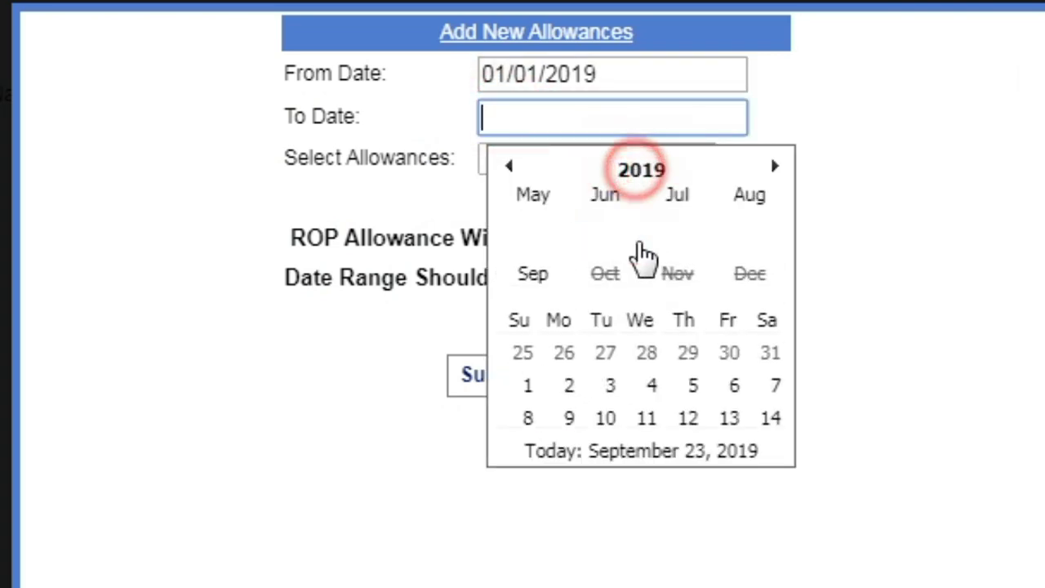
{"action": "left_click", "coordinate": [606, 241]}
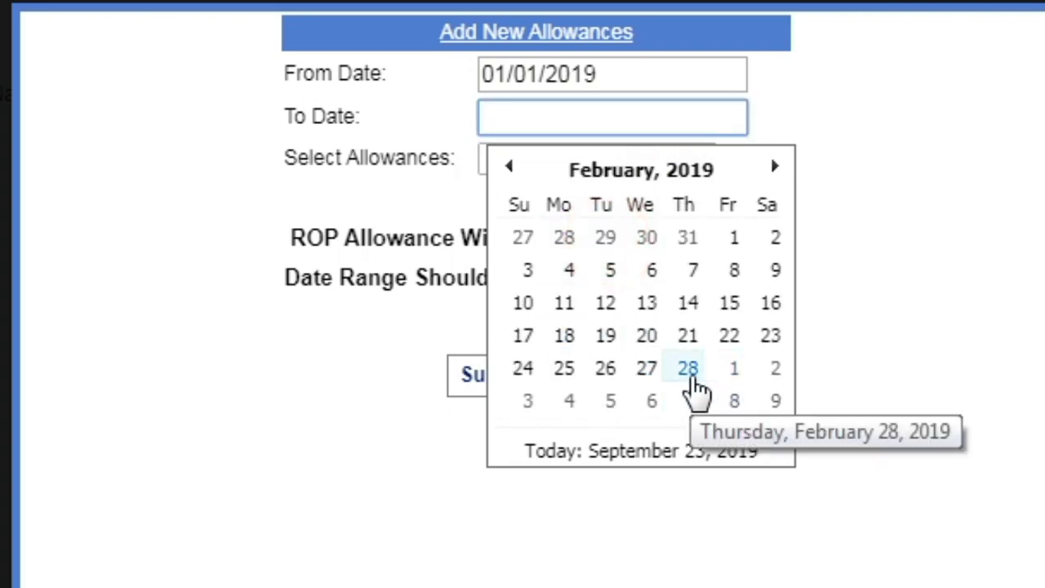
{"action": "left_click", "coordinate": [690, 380]}
{"action": "left_click", "coordinate": [542, 174]}
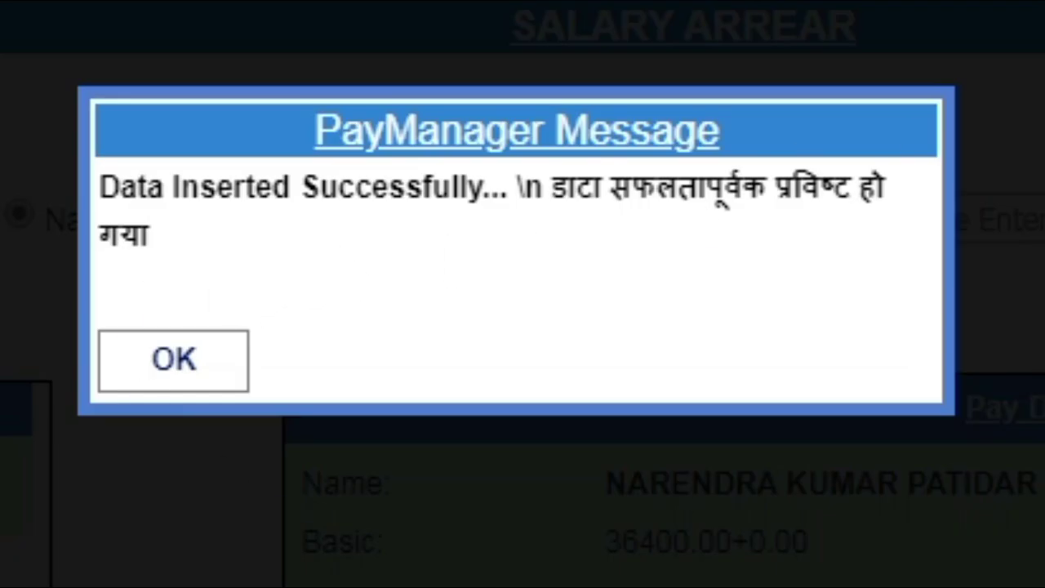
Highlight the PayManager message text, clear the markings and acknowledge the message
{"action": "mouse_move", "coordinate": [172, 255]}
{"action": "left_mouse_down"}
{"action": "mouse_move", "coordinate": [793, 261]}
{"action": "mouse_move", "coordinate": [831, 105]}
{"action": "mouse_move", "coordinate": [209, 222]}
{"action": "left_mouse_up"}
{"action": "left_click_drag", "start_coordinate": [336, 224], "coordinate": [510, 222]}
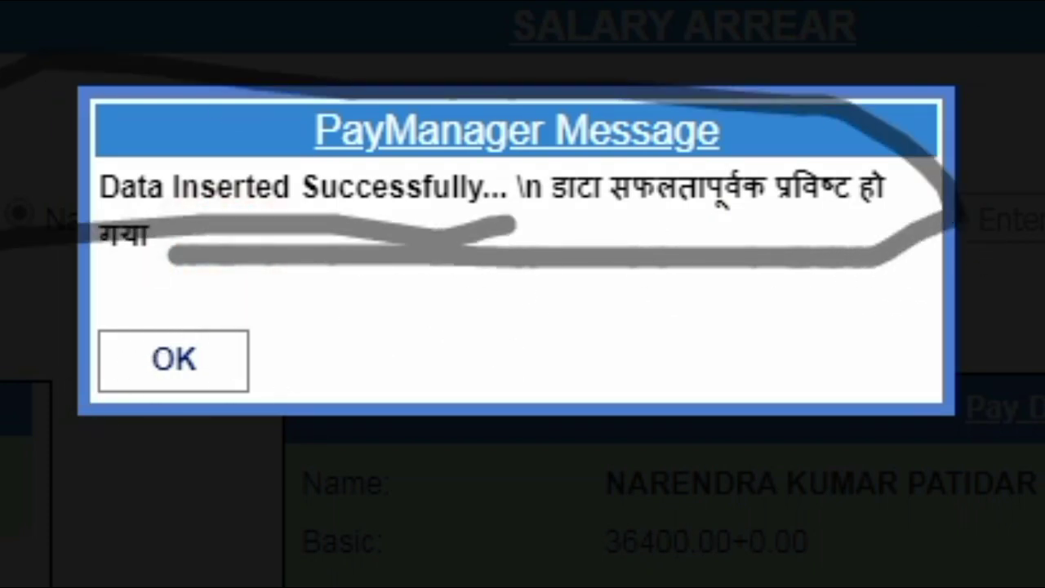
{"action": "key", "text": "Escape"}
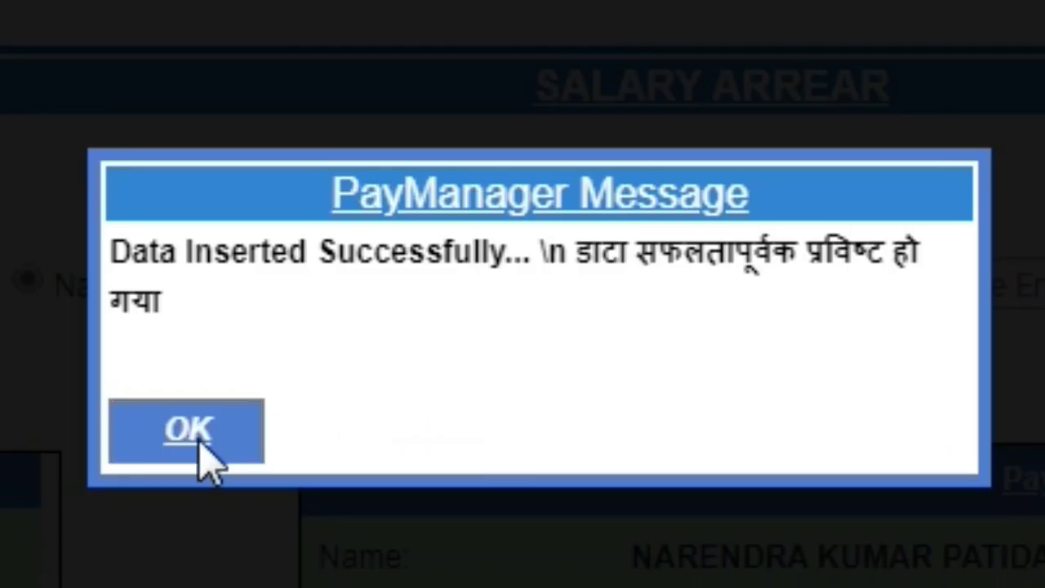
{"action": "left_click", "coordinate": [183, 360]}
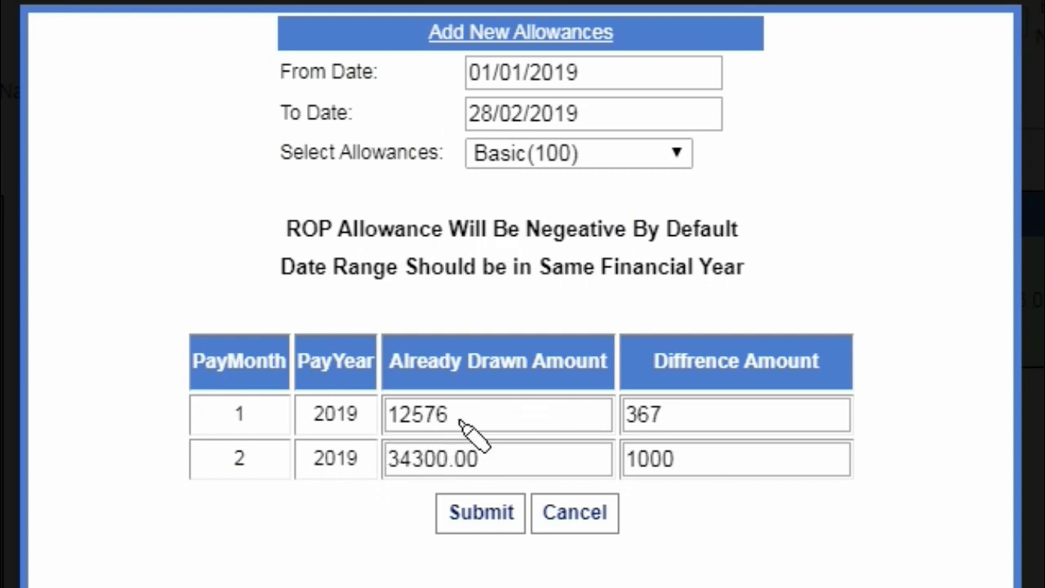
Review the January and February 2019 Basic(100) amounts and submit the entry with differences of 367 and 1000
{"action": "left_click_drag", "start_coordinate": [466, 418], "coordinate": [536, 399]}
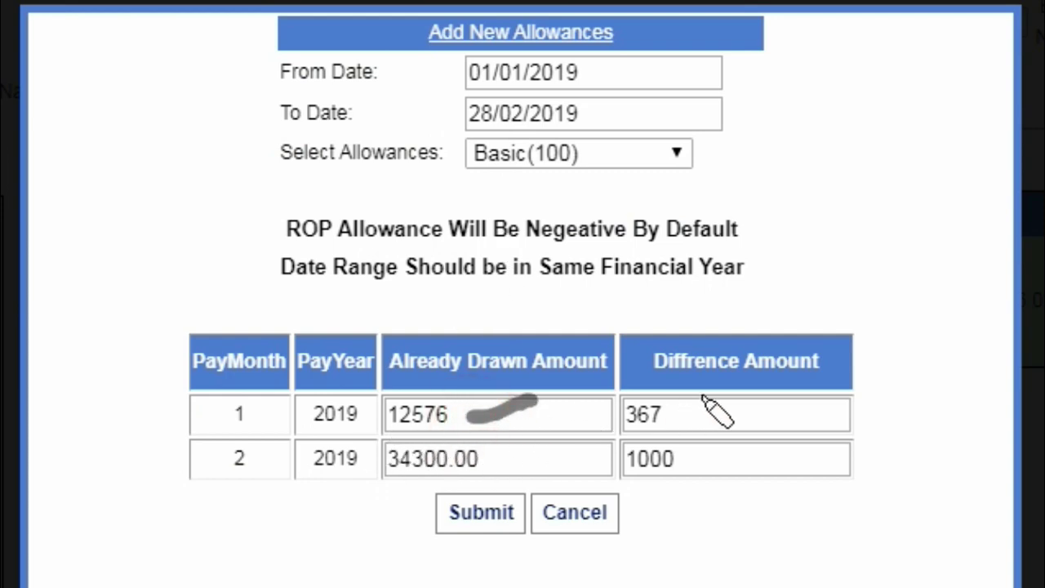
{"action": "left_click_drag", "start_coordinate": [786, 392], "coordinate": [724, 393]}
{"action": "left_click_drag", "start_coordinate": [660, 439], "coordinate": [737, 426]}
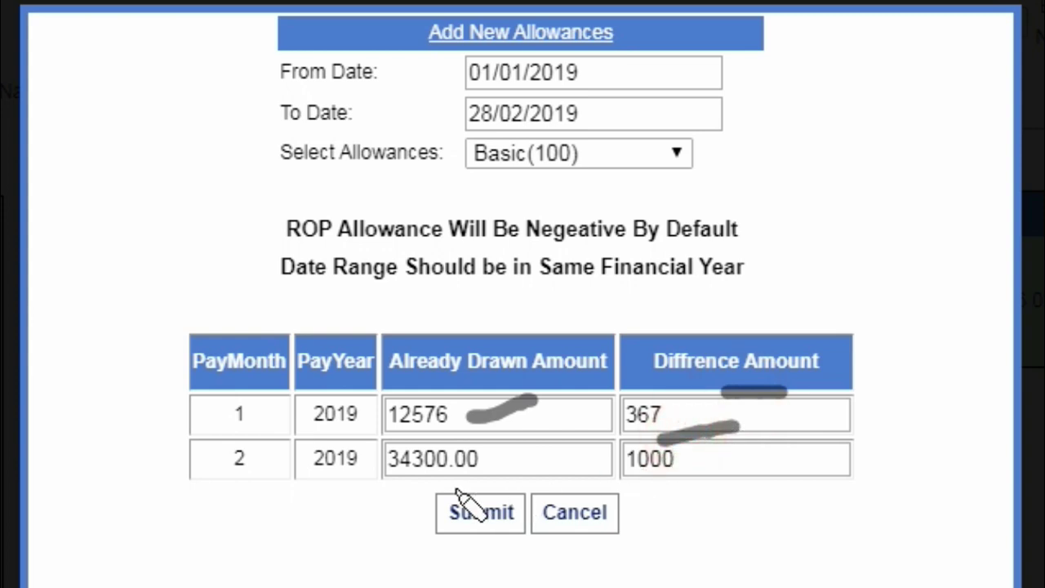
{"action": "left_click_drag", "start_coordinate": [383, 488], "coordinate": [441, 493]}
{"action": "left_click_drag", "start_coordinate": [642, 480], "coordinate": [692, 481]}
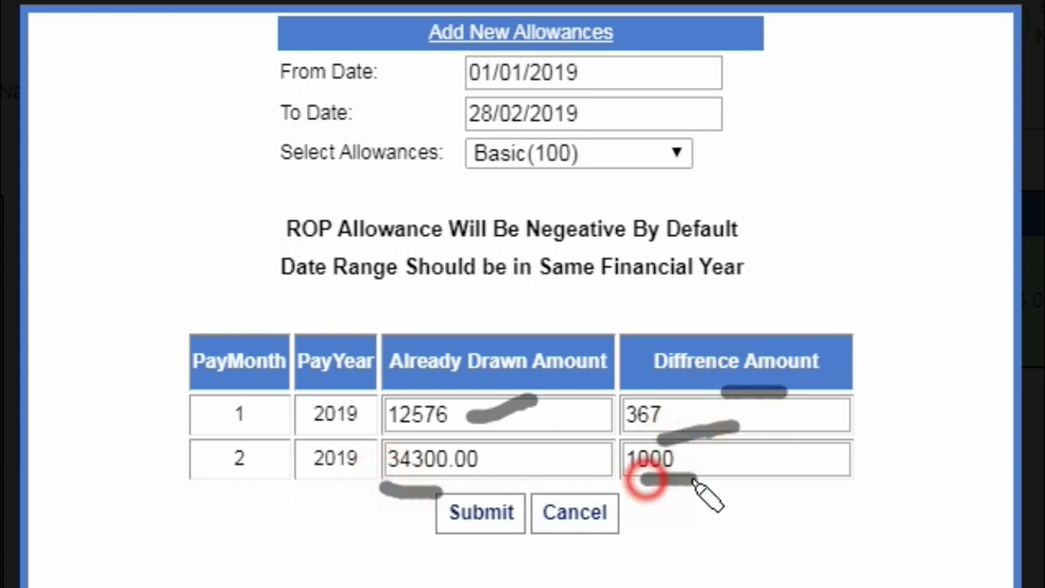
{"action": "left_click", "coordinate": [713, 466]}
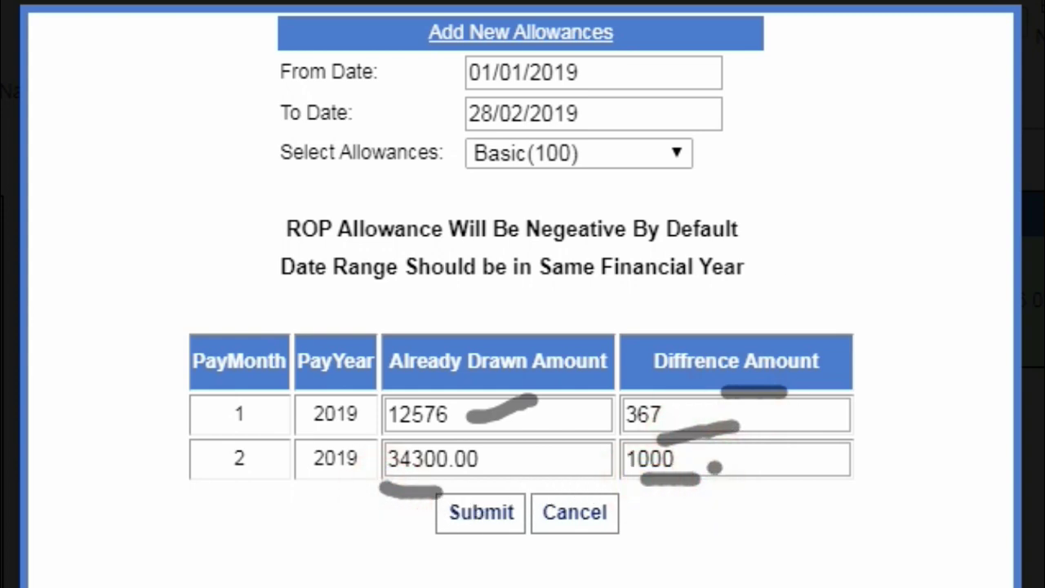
{"action": "left_click", "coordinate": [483, 511]}
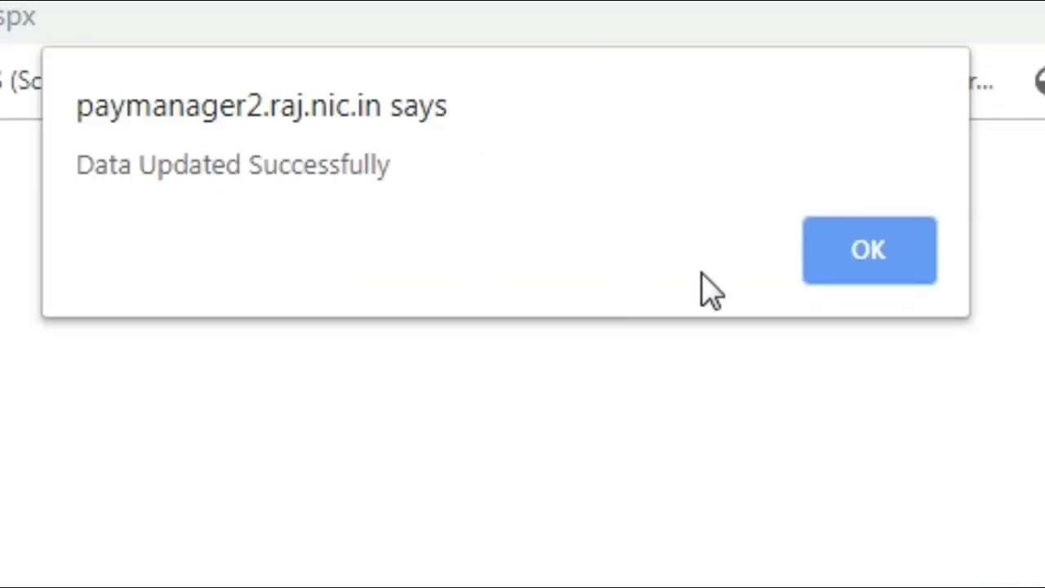
{"action": "left_click", "coordinate": [894, 250]}
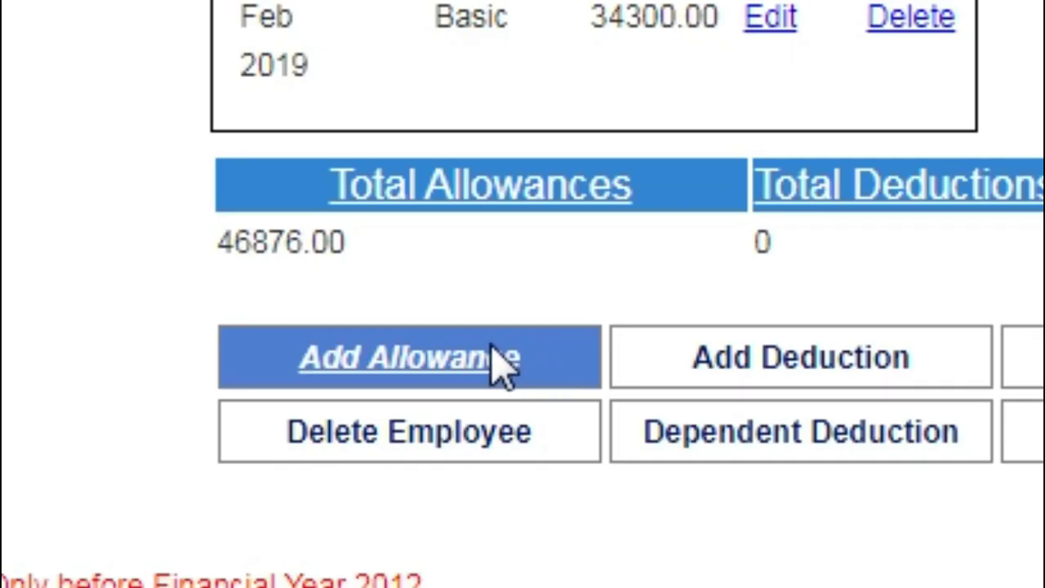
Start another allowance entry from 01/01/2019 to 28/02/2019 and select the DA(104) allowance
{"action": "left_click", "coordinate": [499, 359]}
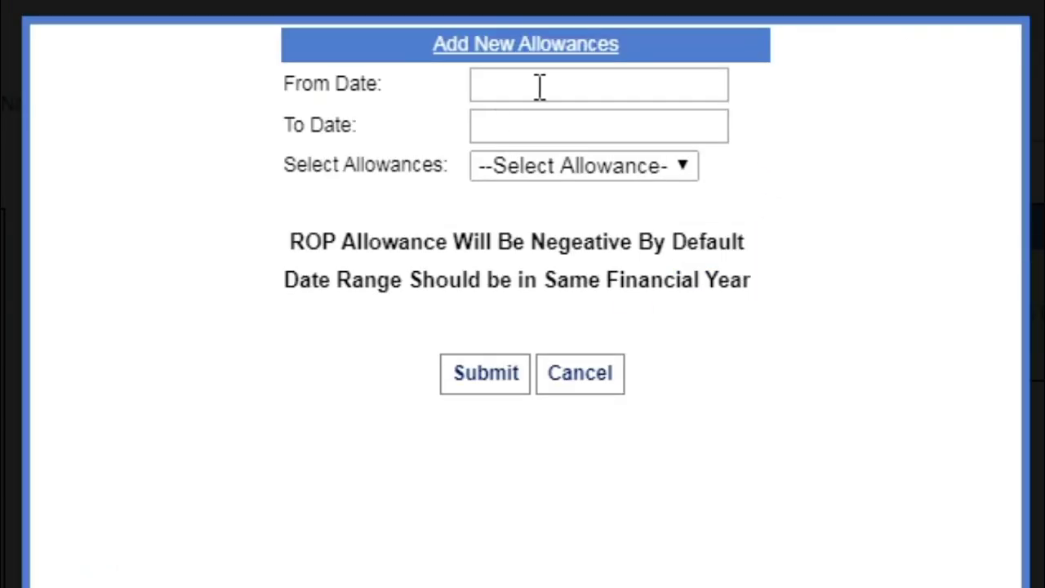
{"action": "left_click", "coordinate": [539, 86]}
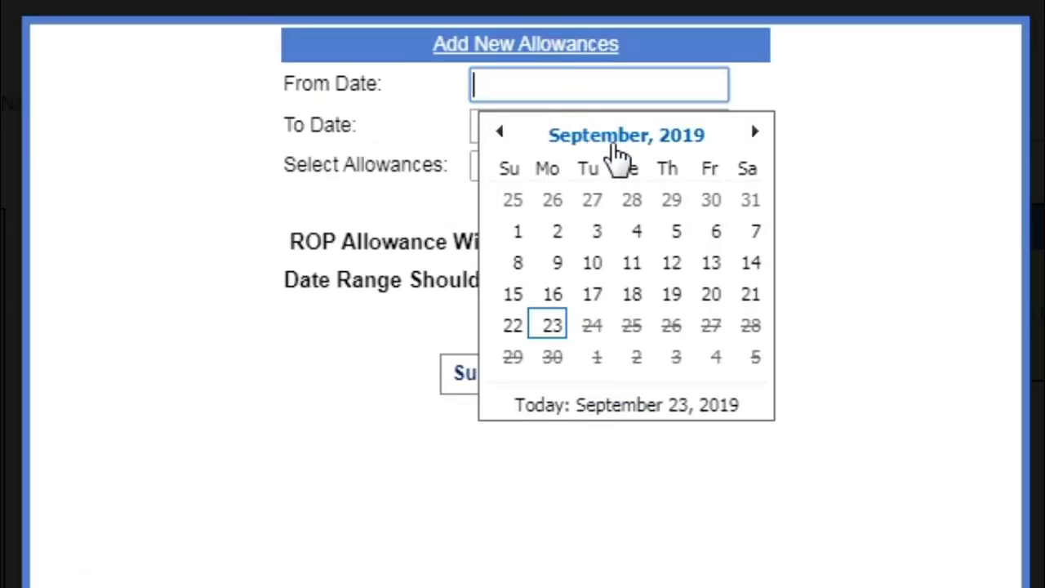
{"action": "left_click", "coordinate": [618, 141]}
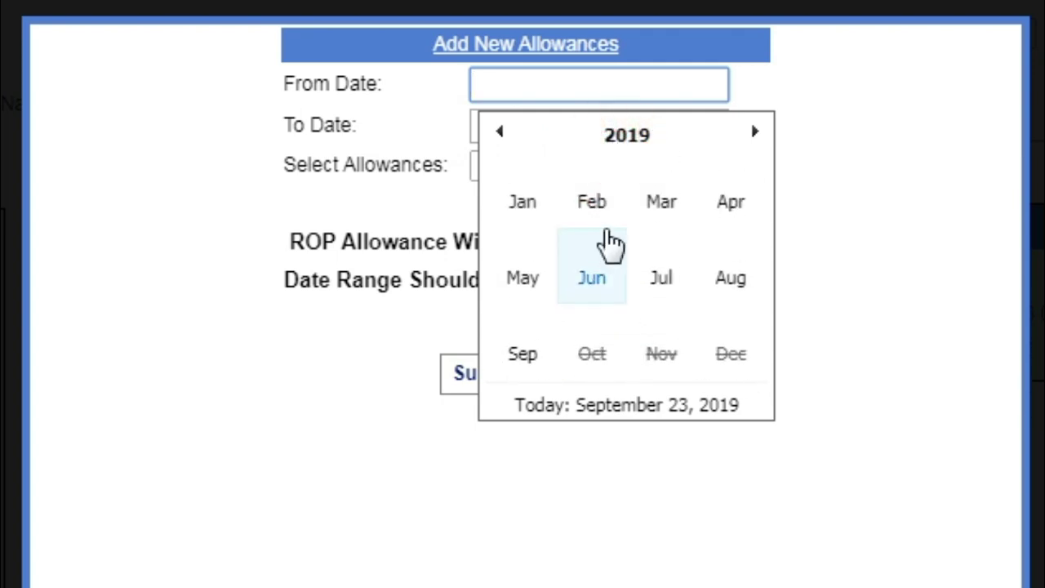
{"action": "left_click", "coordinate": [521, 219]}
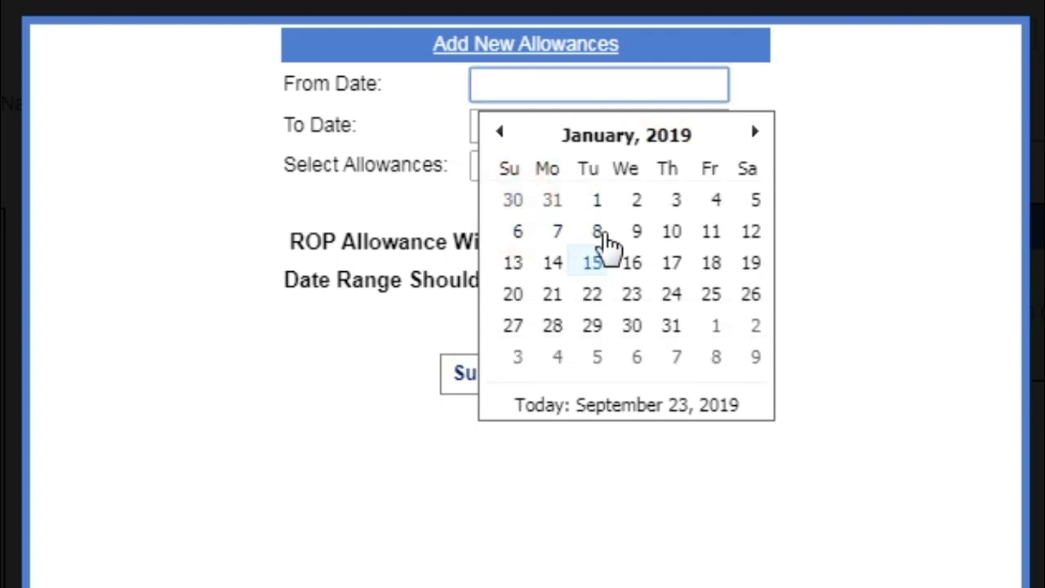
{"action": "left_click", "coordinate": [597, 208]}
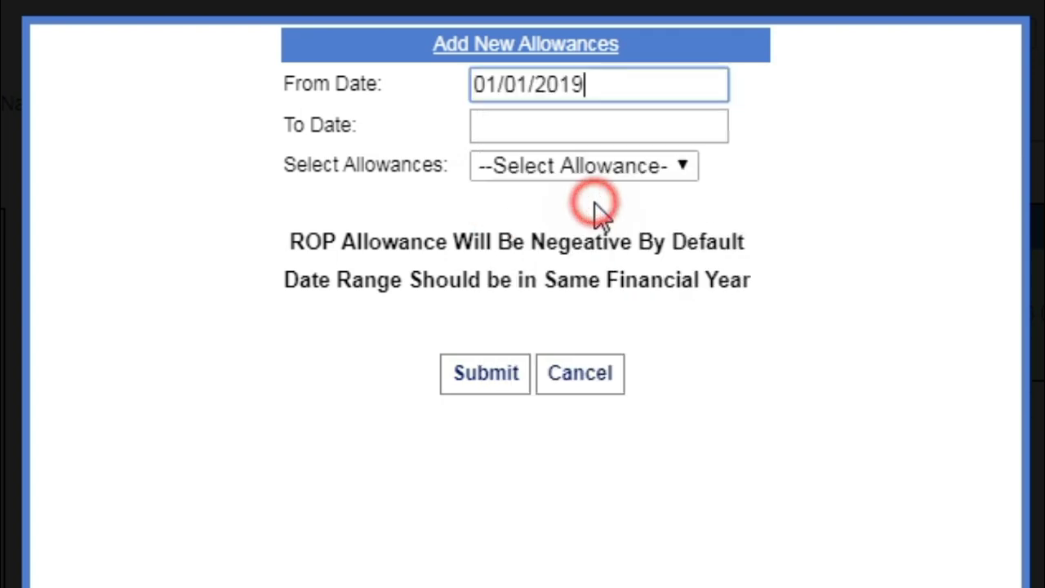
{"action": "left_click", "coordinate": [526, 131]}
{"action": "left_click", "coordinate": [592, 267]}
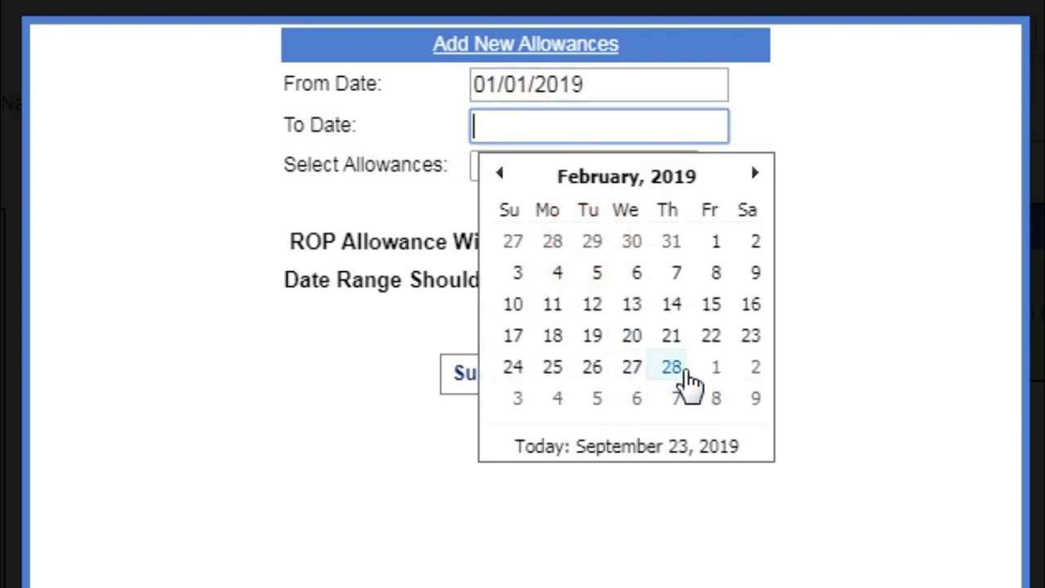
{"action": "left_click", "coordinate": [684, 368]}
{"action": "left_click", "coordinate": [567, 168]}
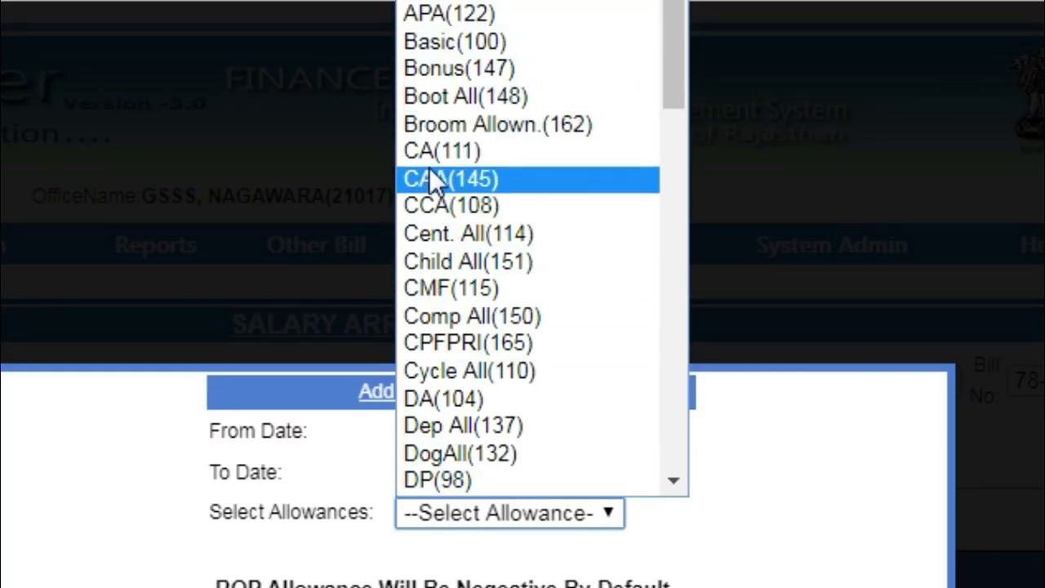
{"action": "left_click", "coordinate": [446, 399]}
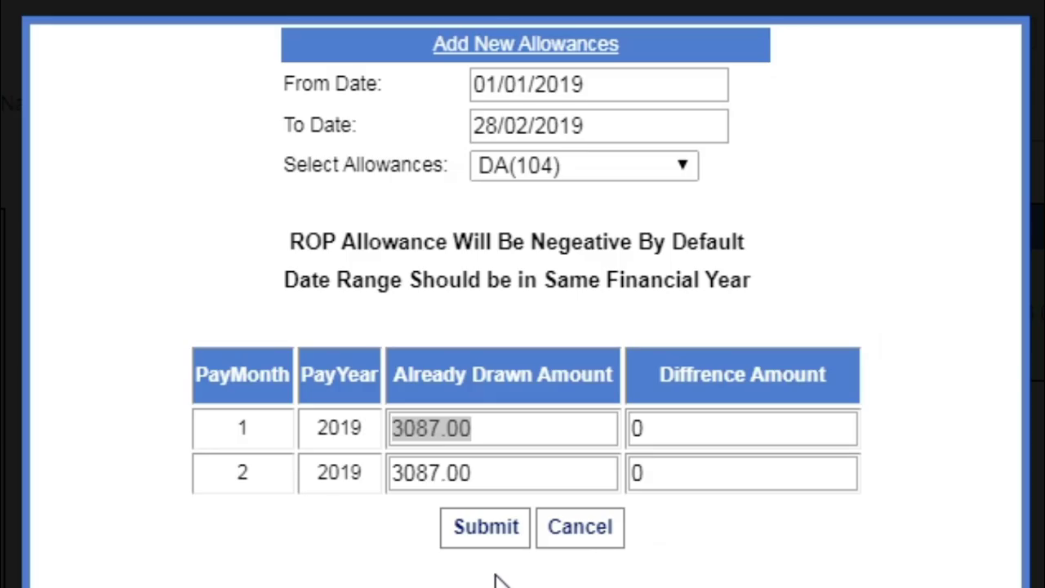
For January 2019, set the already drawn DA amount to 1509 and the difference amount to 44
{"action": "left_click", "coordinate": [512, 445]}
{"action": "double_click", "coordinate": [487, 425]}
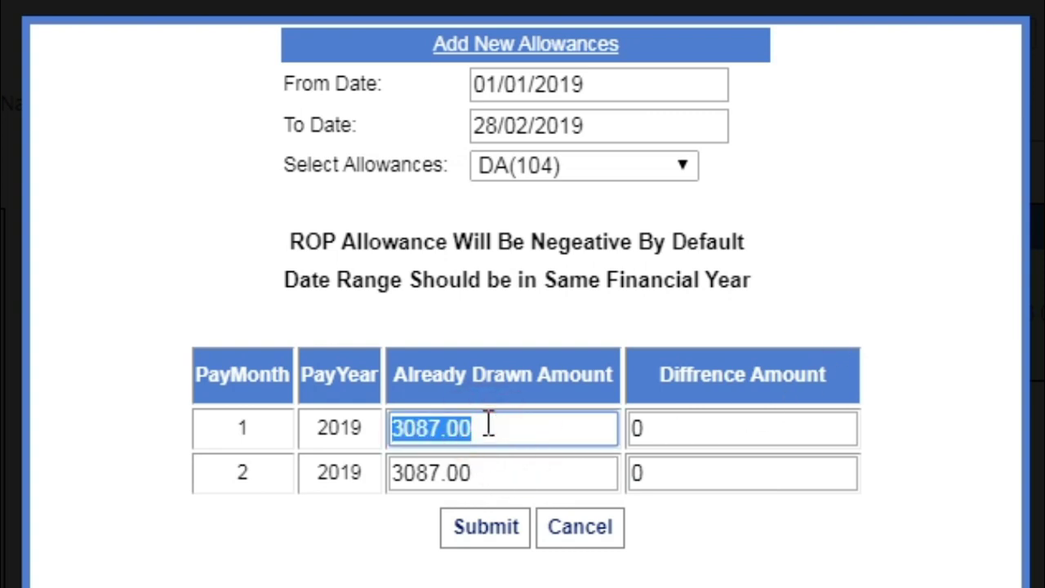
{"action": "type", "text": "1509"}
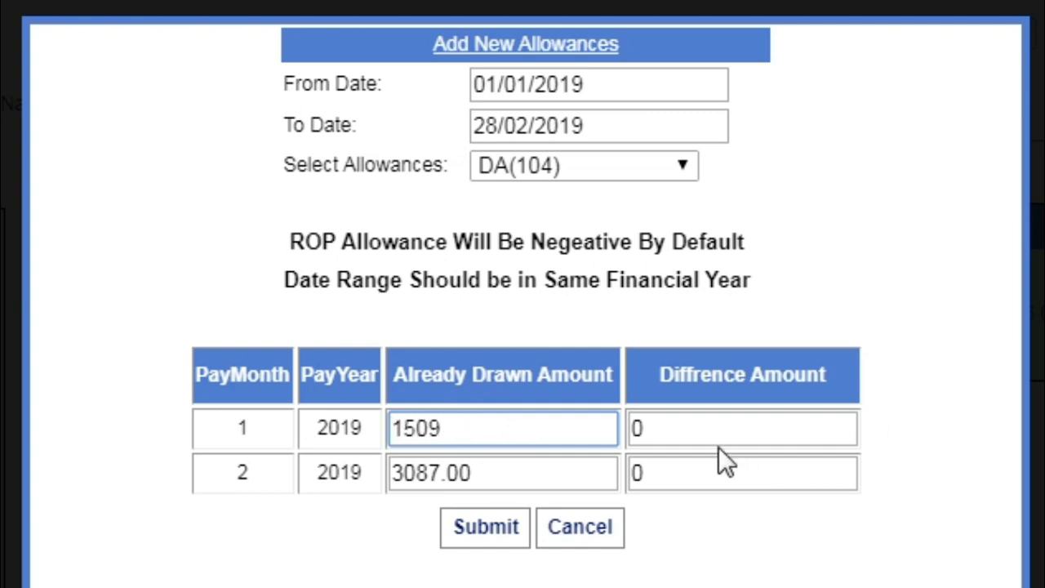
{"action": "double_click", "coordinate": [694, 416]}
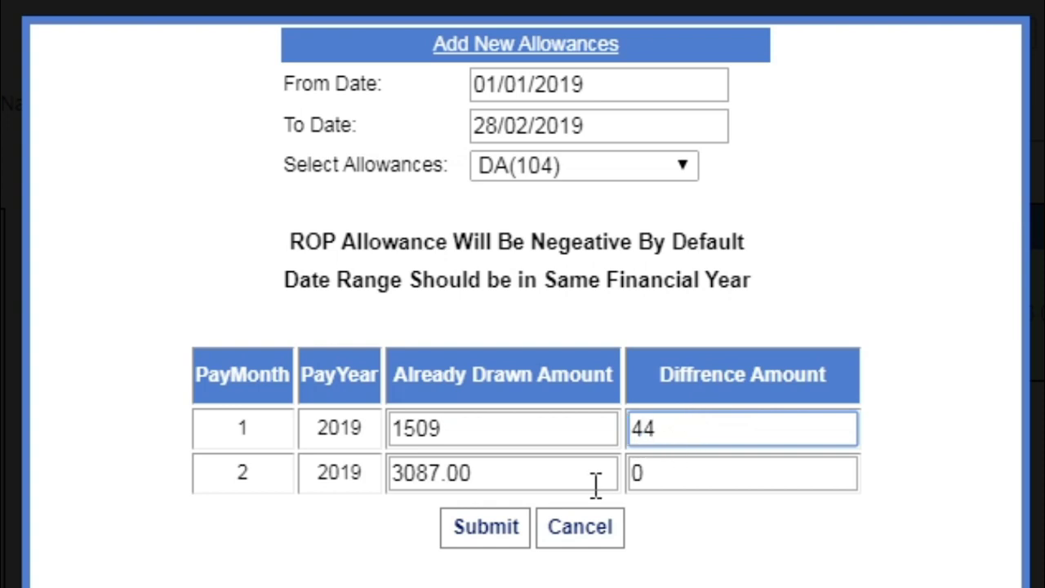
For February 2019, set the already drawn DA amount to 4116, checking the received DA figures in the office order
{"action": "double_click", "coordinate": [503, 457]}
{"action": "left_click", "coordinate": [495, 483]}
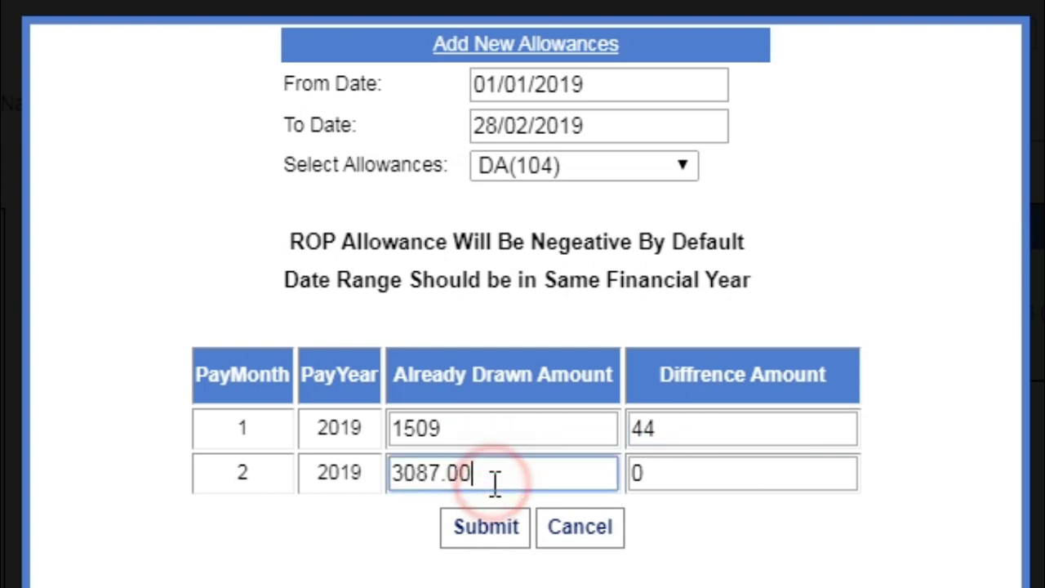
{"action": "double_click", "coordinate": [495, 482]}
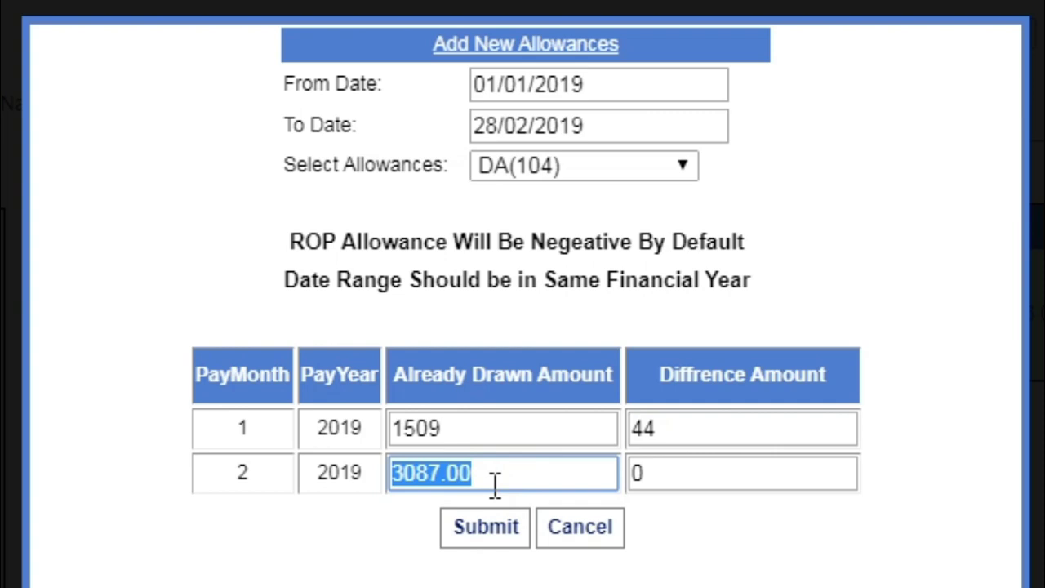
{"action": "type", "text": "4"}
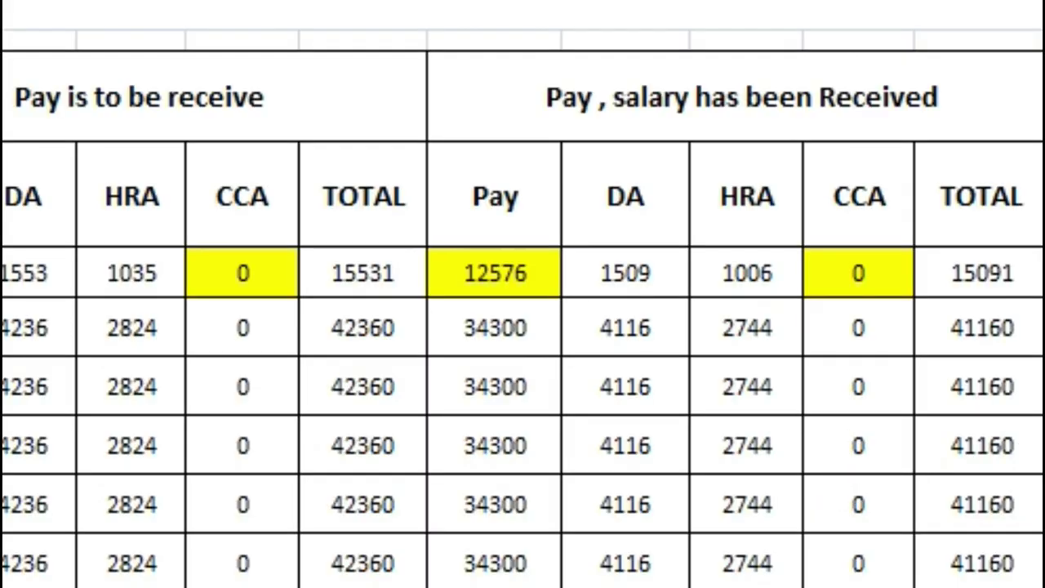
{"action": "left_click_drag", "start_coordinate": [572, 235], "coordinate": [651, 227]}
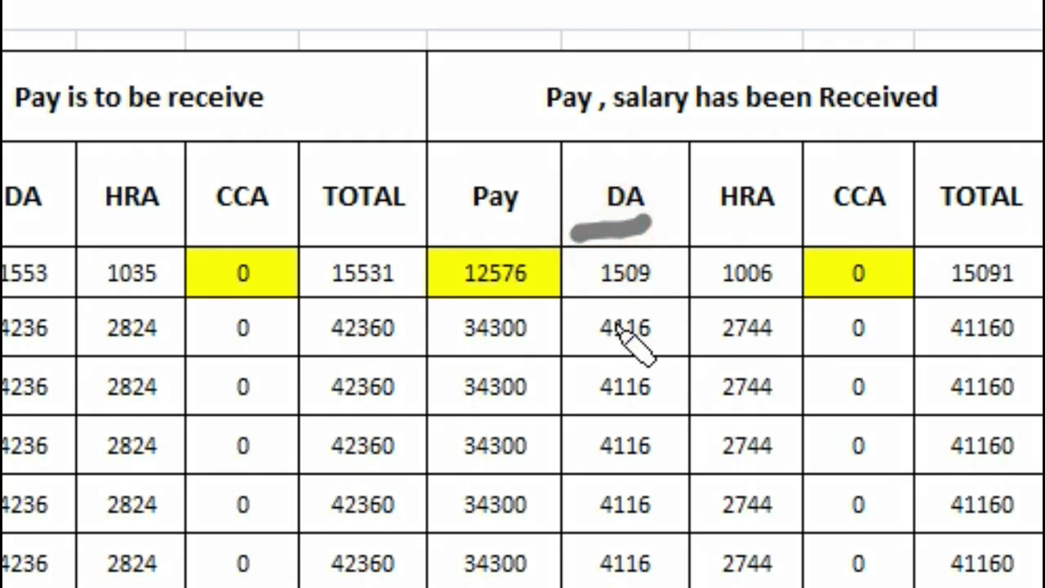
{"action": "left_click_drag", "start_coordinate": [606, 281], "coordinate": [653, 278]}
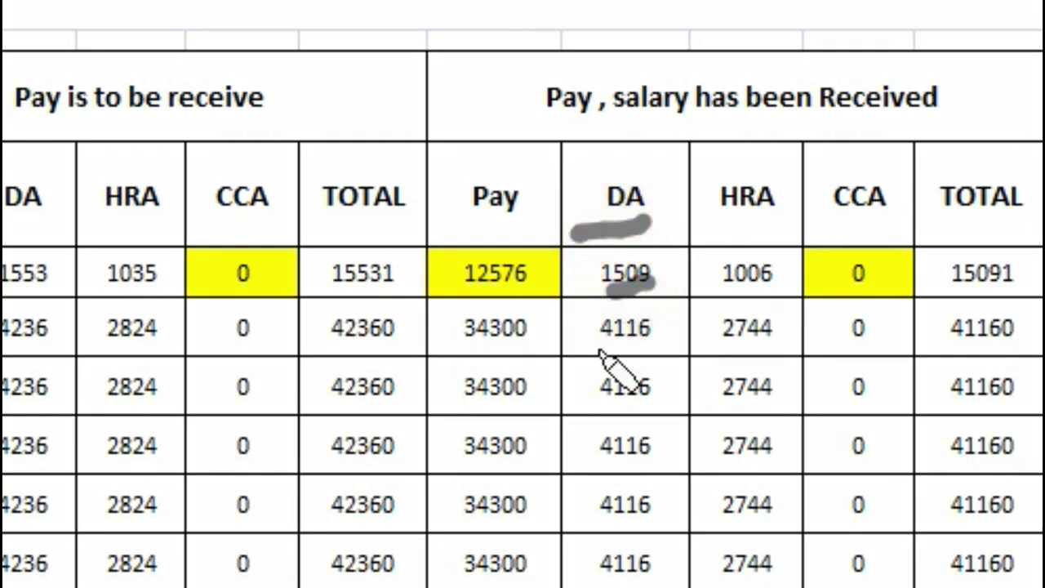
{"action": "left_click_drag", "start_coordinate": [598, 352], "coordinate": [623, 353]}
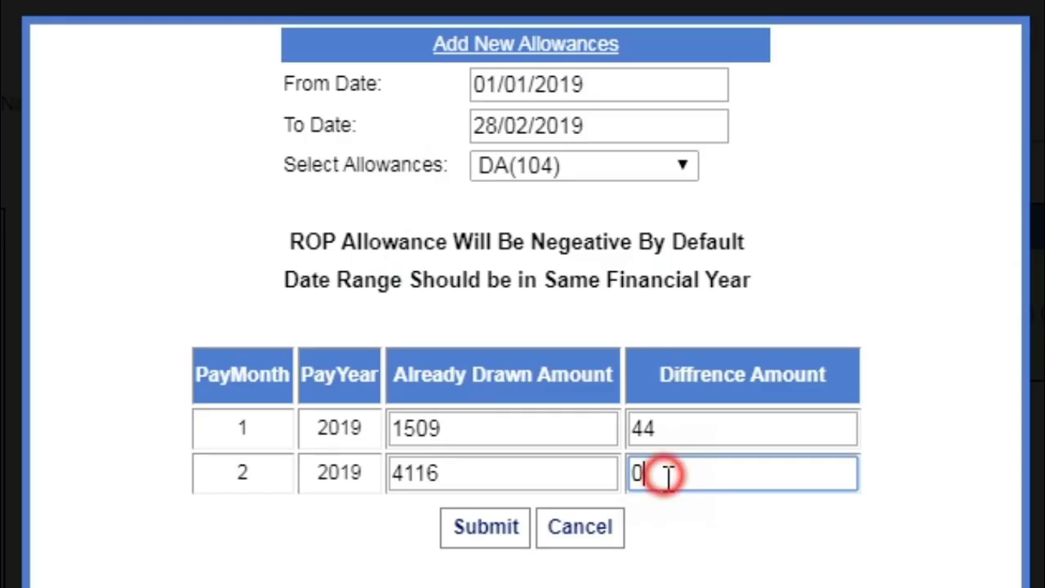
Set the February 2019 DA difference amount to 120, submit the entry and acknowledge the message
{"action": "double_click", "coordinate": [665, 478]}
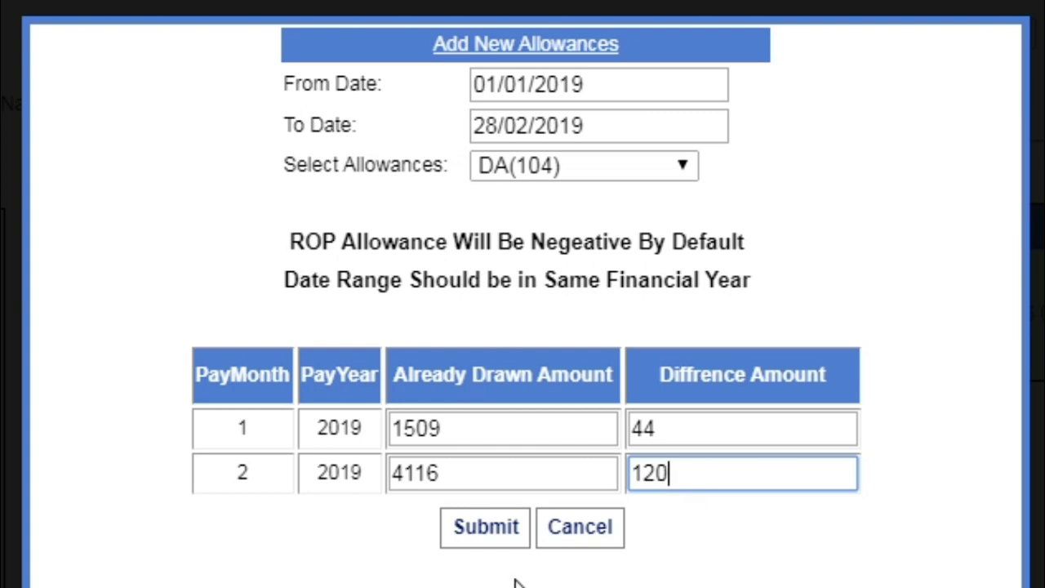
{"action": "type", "text": "120"}
{"action": "left_click", "coordinate": [504, 535]}
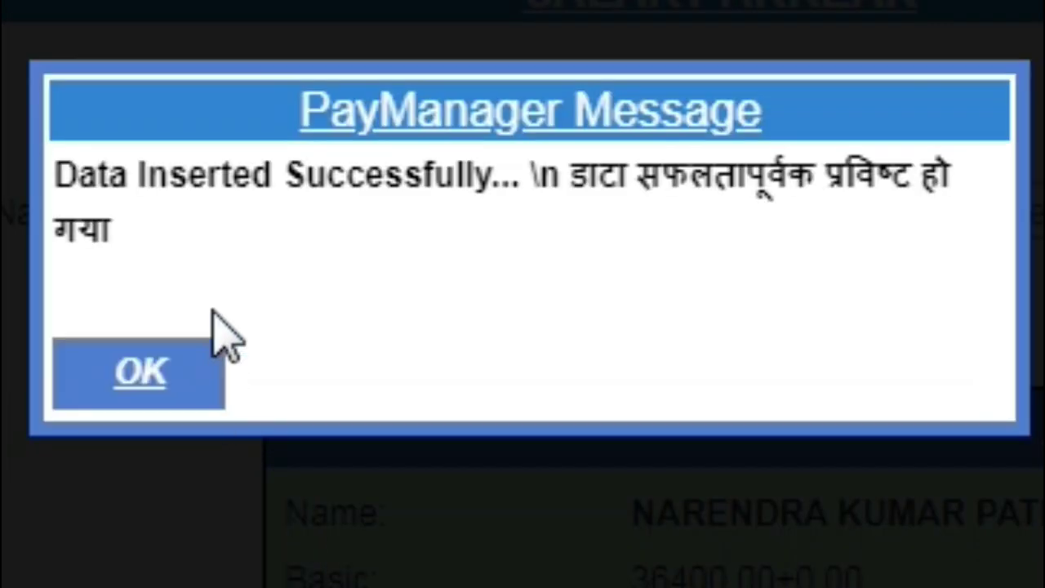
{"action": "left_click", "coordinate": [143, 388]}
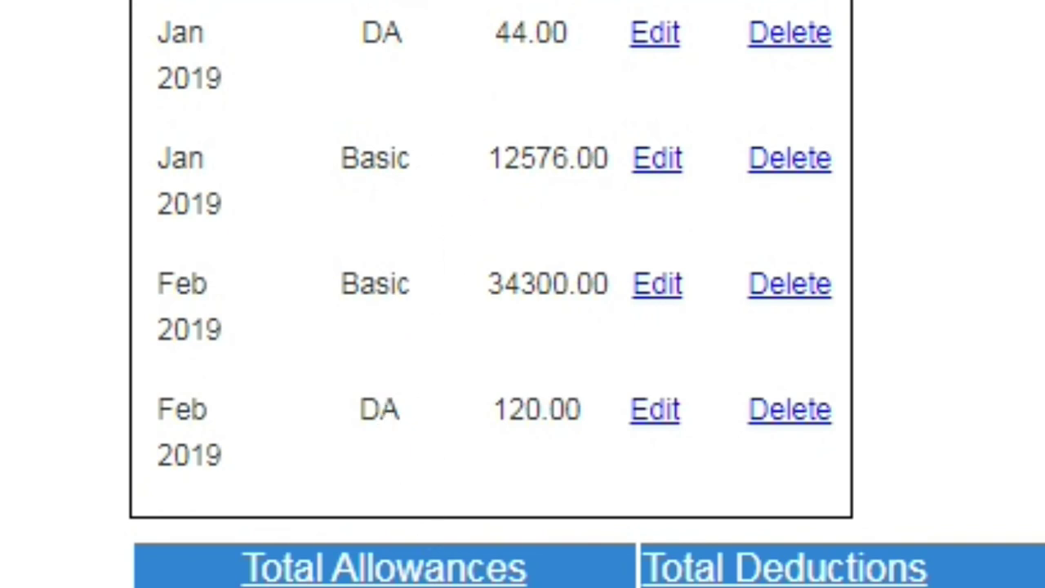
Start another allowance entry with the date range 01/01/2019 to 28/02/2019
{"action": "scroll", "coordinate": [383, 513], "scroll_direction": "down", "scroll_amount": 3}
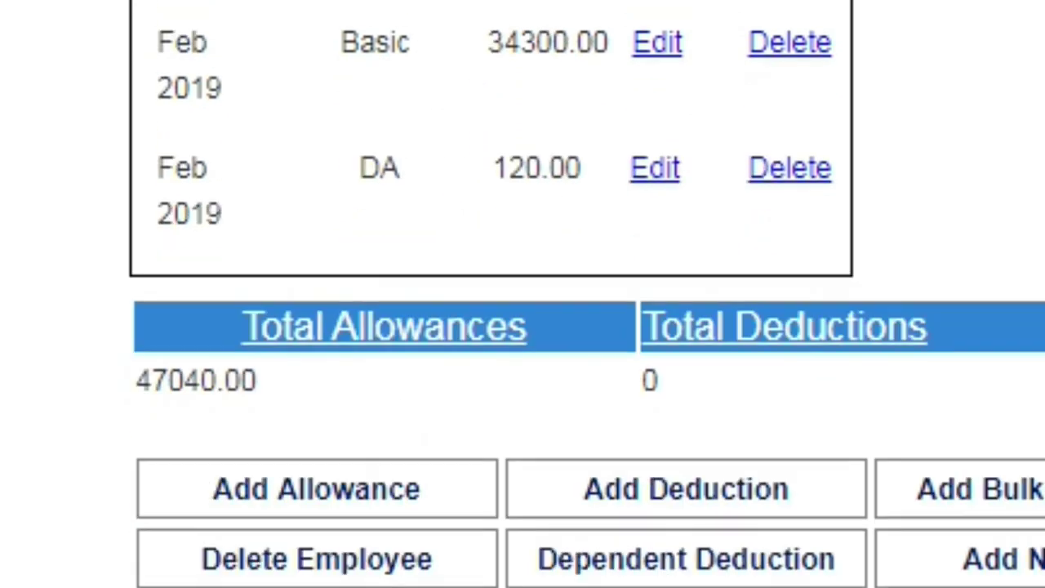
{"action": "left_click", "coordinate": [353, 511]}
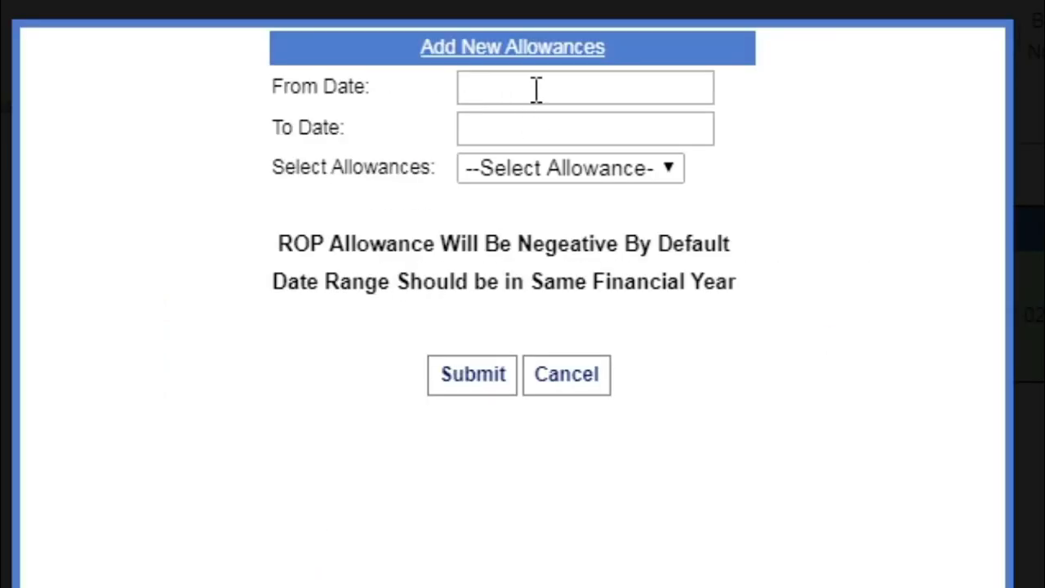
{"action": "left_click", "coordinate": [535, 86]}
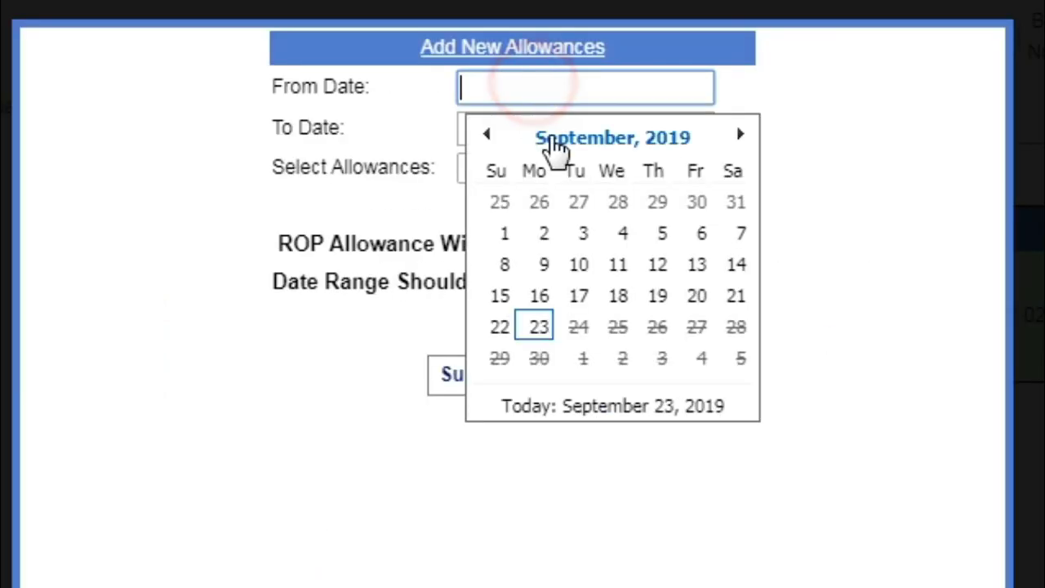
{"action": "left_click", "coordinate": [603, 140]}
{"action": "left_click", "coordinate": [514, 215]}
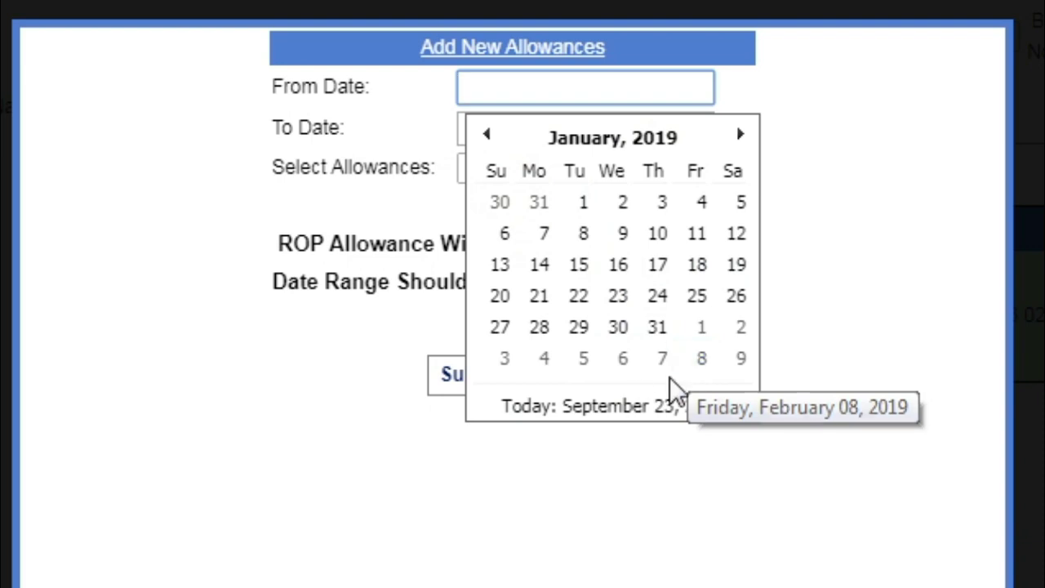
{"action": "left_click", "coordinate": [583, 204]}
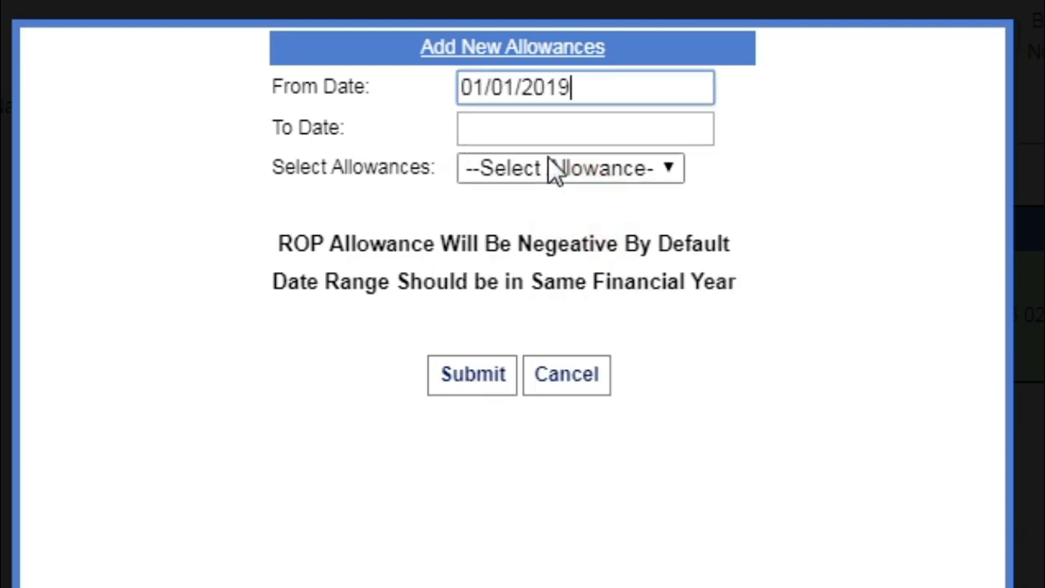
{"action": "left_click", "coordinate": [516, 128]}
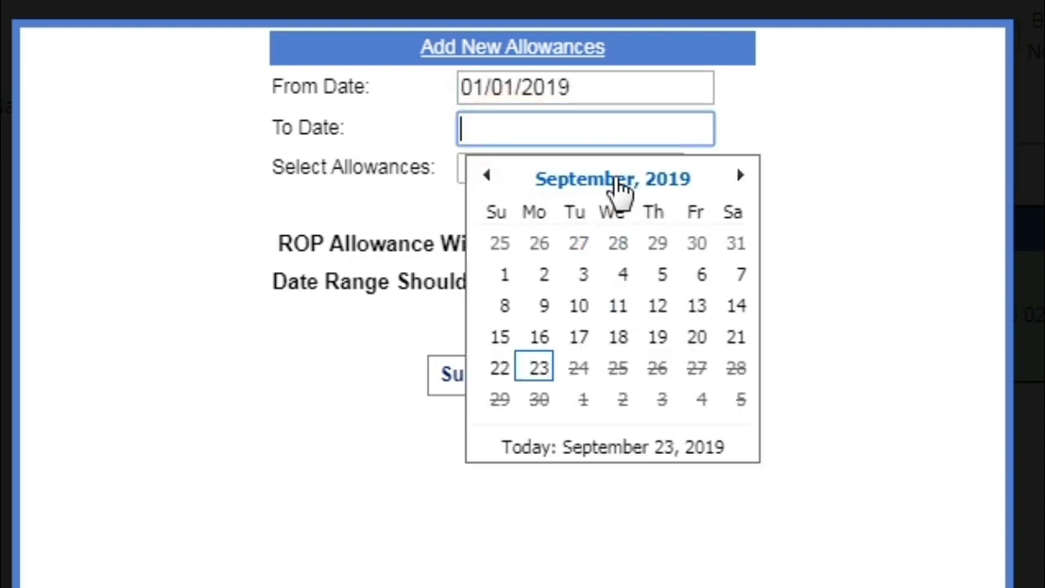
{"action": "left_click", "coordinate": [614, 179]}
{"action": "left_click", "coordinate": [579, 249]}
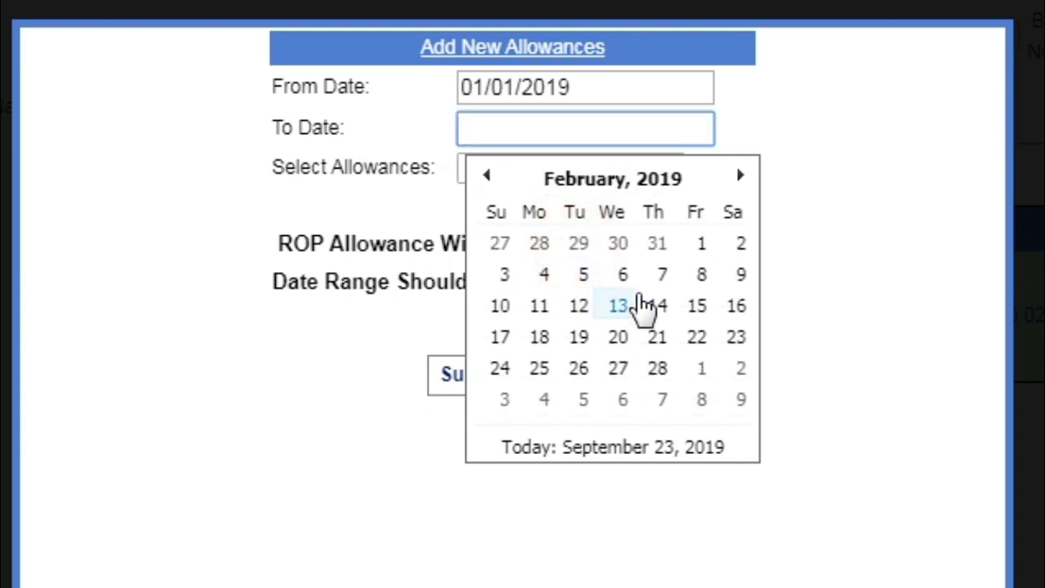
{"action": "left_click", "coordinate": [657, 368]}
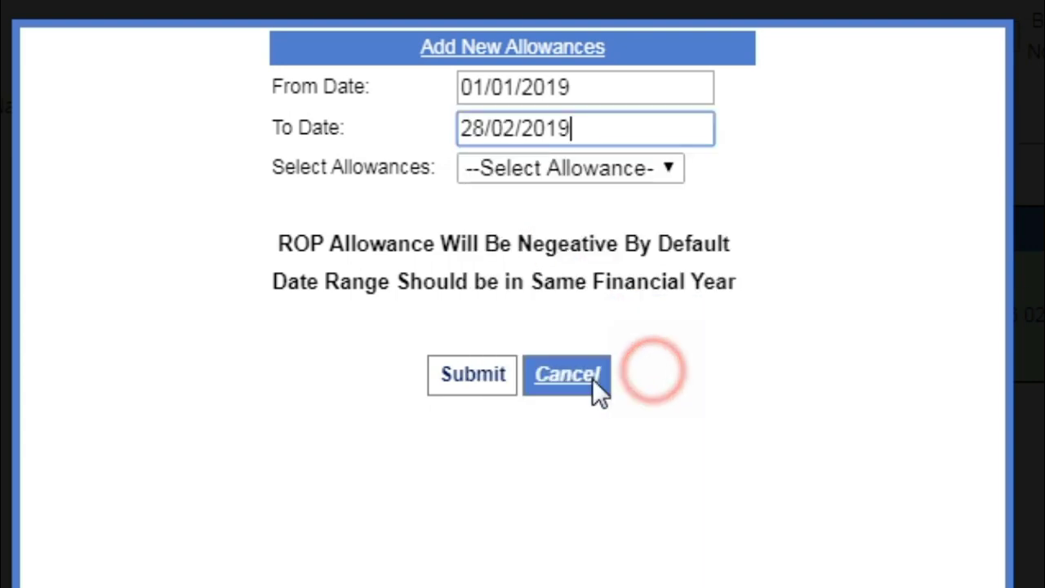
Select the HRA(107) allowance for the January to February 2019 entry
{"action": "left_click", "coordinate": [542, 170]}
{"action": "key", "text": "h"}
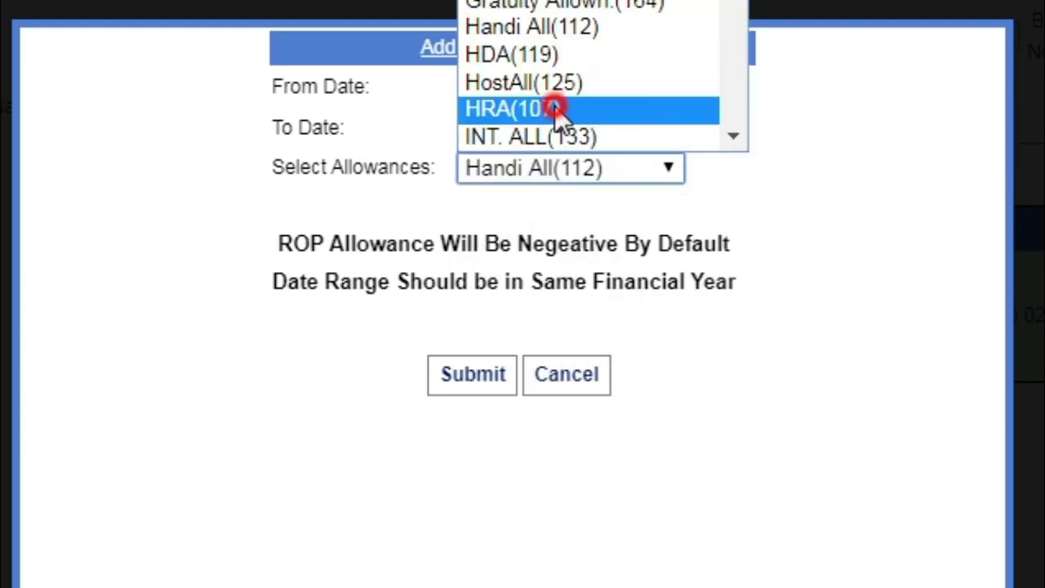
{"action": "left_click", "coordinate": [556, 109]}
{"action": "left_click", "coordinate": [459, 377]}
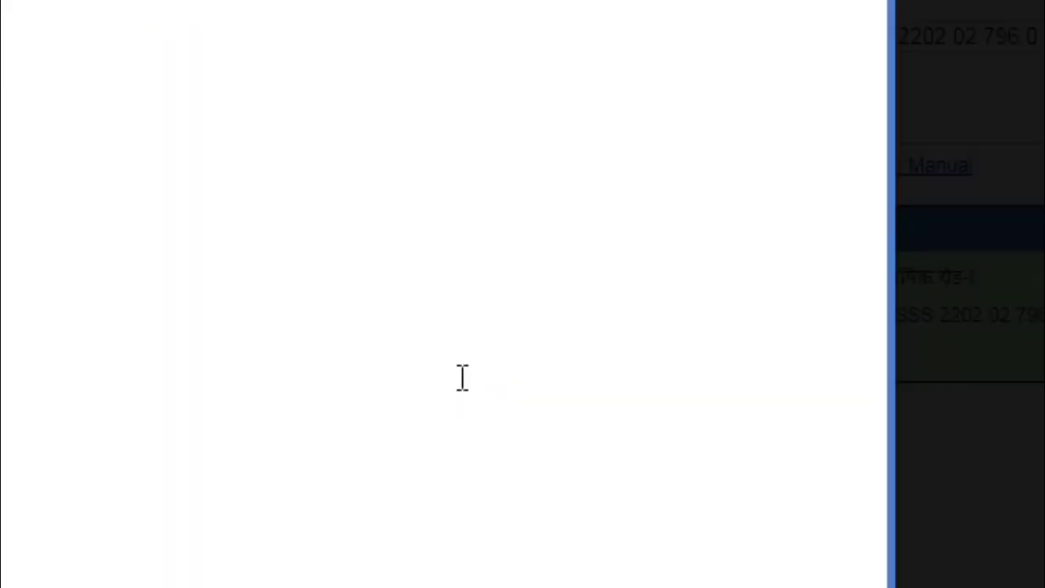
For January 2019, set the already drawn HRA amount to 1006 and the difference amount to 29
{"action": "double_click", "coordinate": [507, 430]}
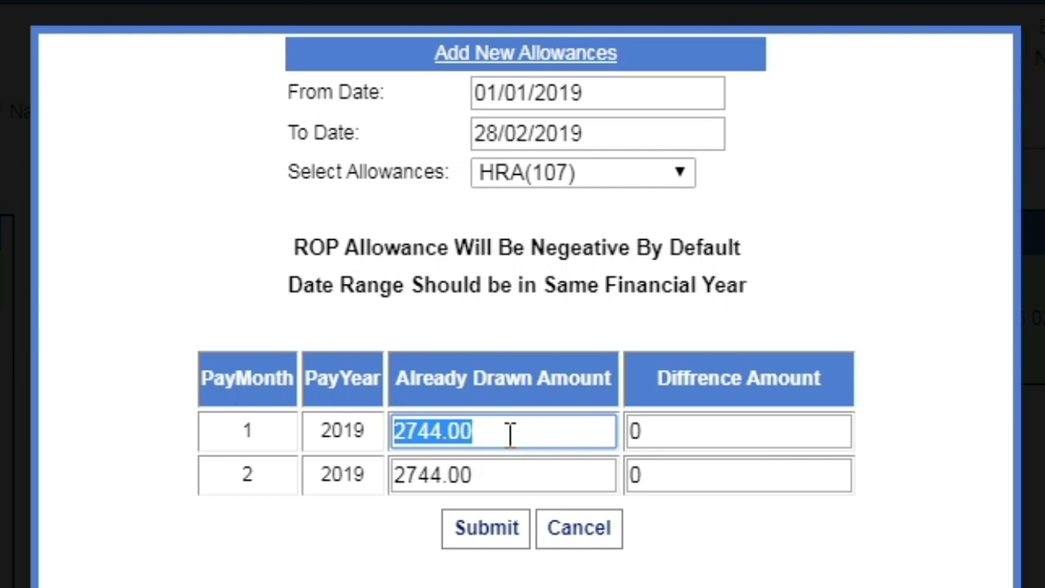
{"action": "type", "text": "1006"}
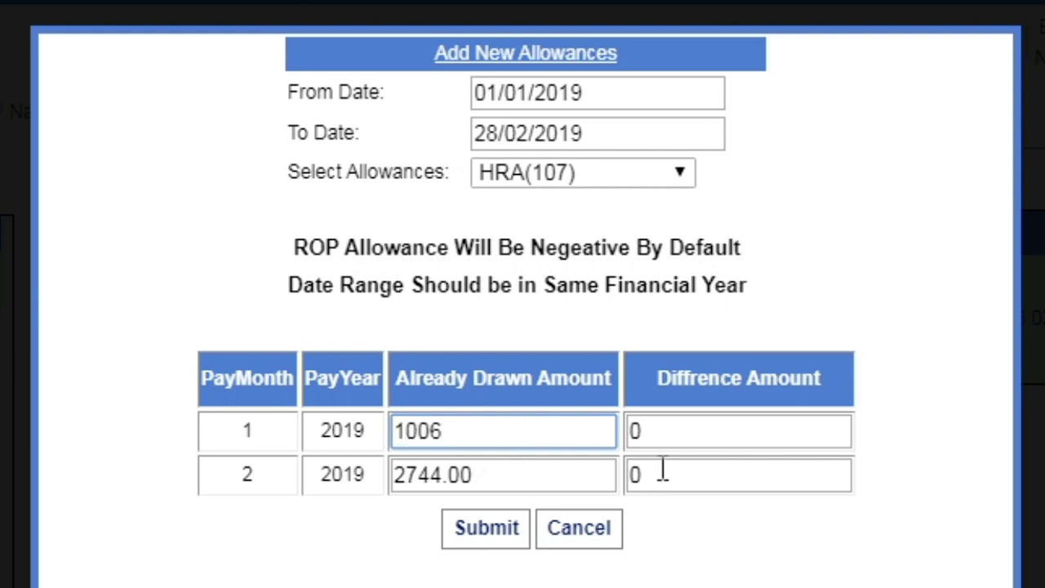
{"action": "double_click", "coordinate": [666, 441]}
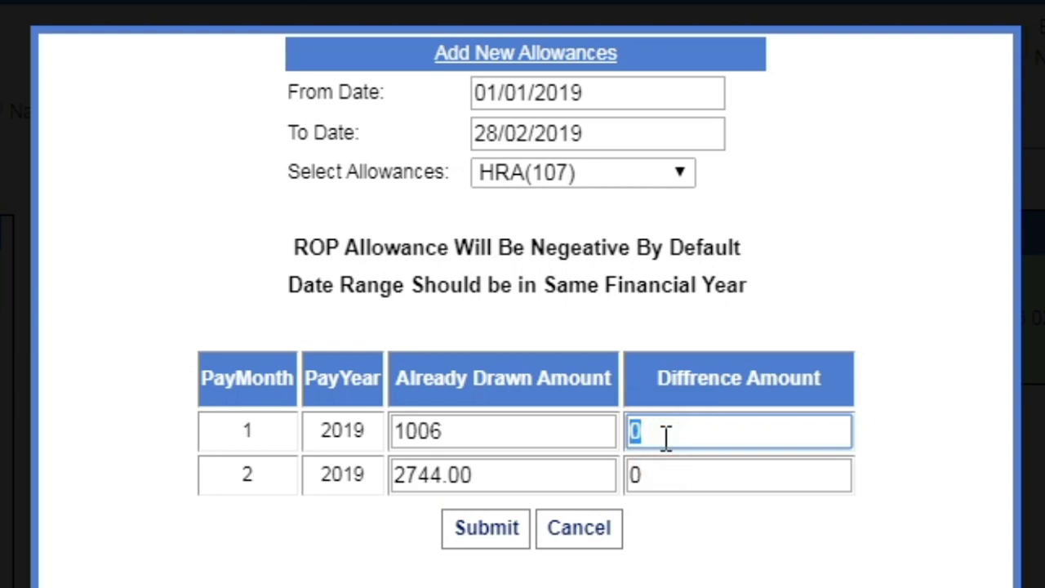
For February 2019, set the already drawn HRA amount to 2744 and the difference to 80, and submit the entry
{"action": "double_click", "coordinate": [531, 480]}
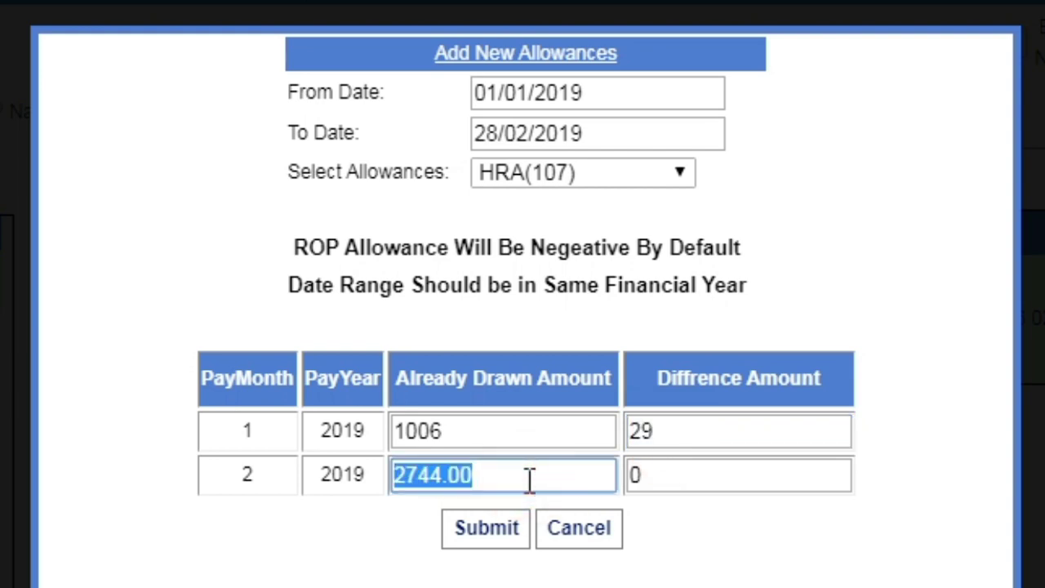
{"action": "type", "text": "2744"}
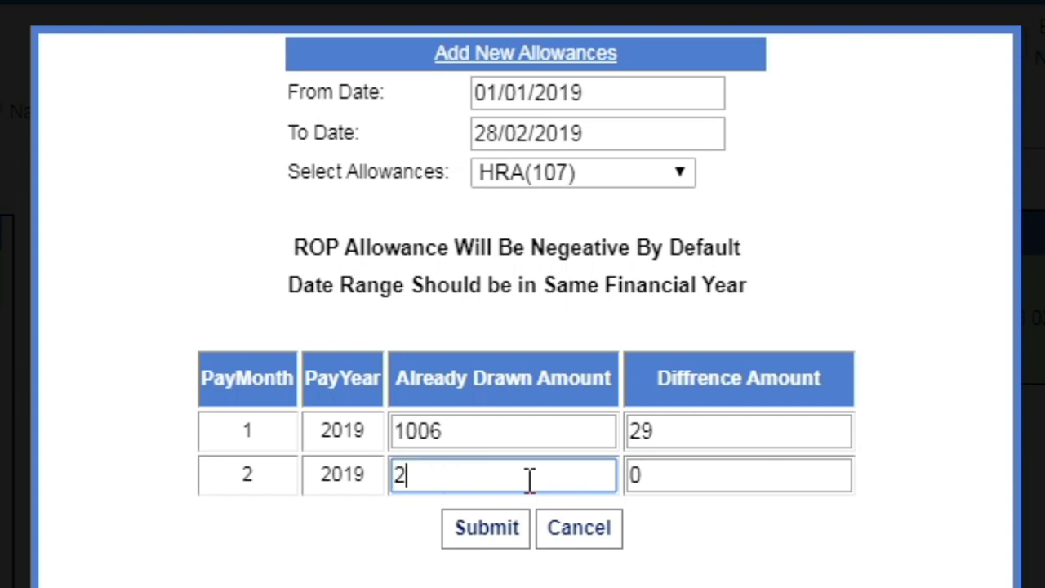
{"action": "double_click", "coordinate": [668, 480]}
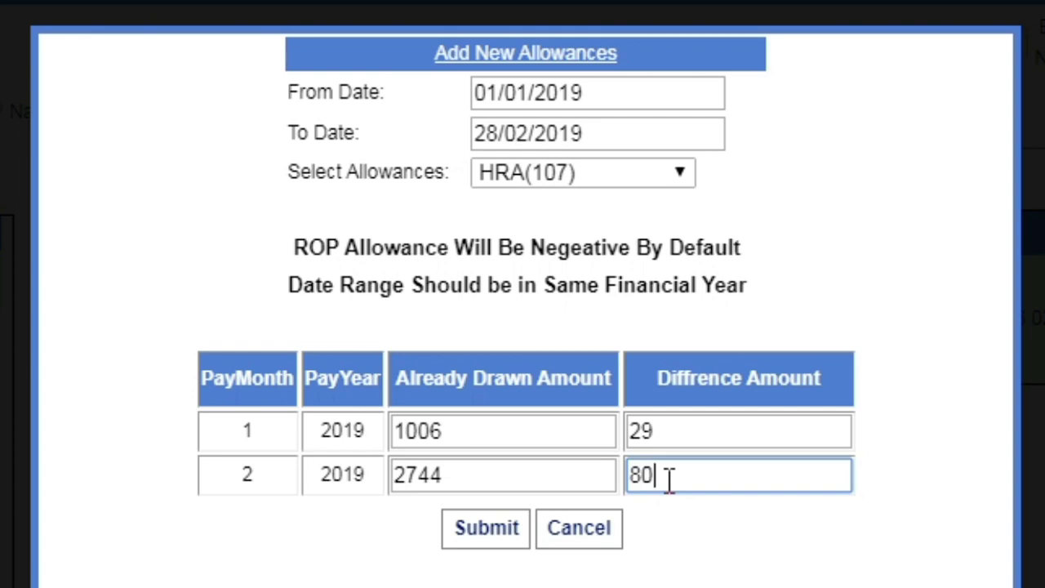
{"action": "type", "text": "80"}
{"action": "left_click", "coordinate": [489, 531]}
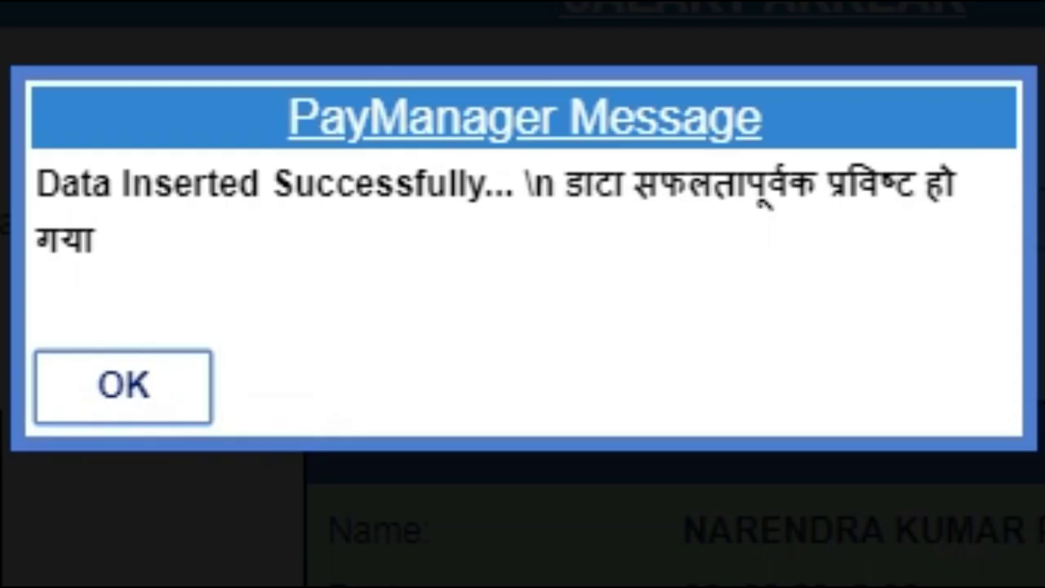
{"action": "left_click", "coordinate": [191, 414]}
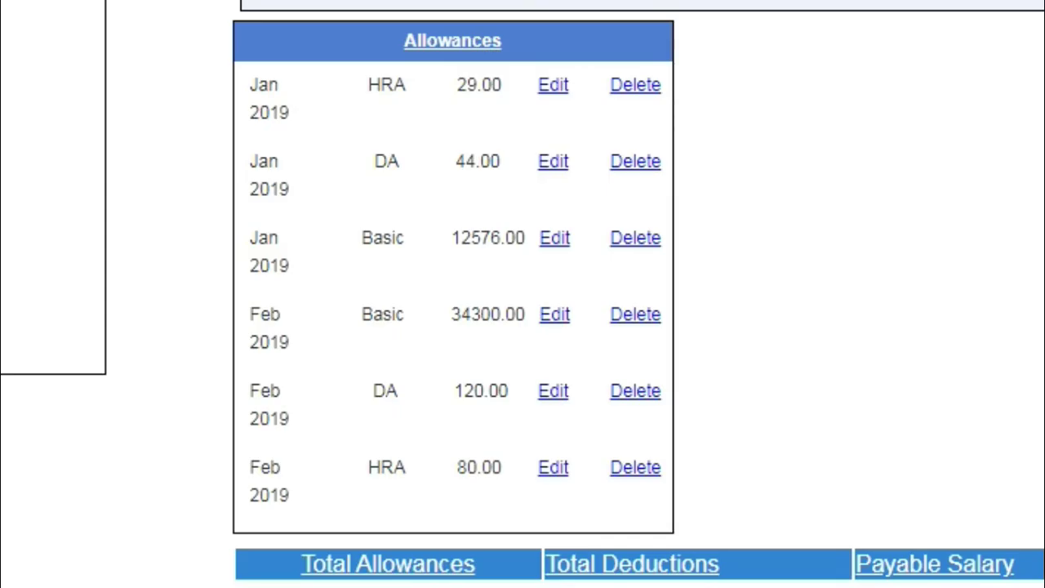
Review the January and February 2019 entries in the allowances list and mark the March to June rows in the office order
{"action": "left_click_drag", "start_coordinate": [302, 113], "coordinate": [401, 98]}
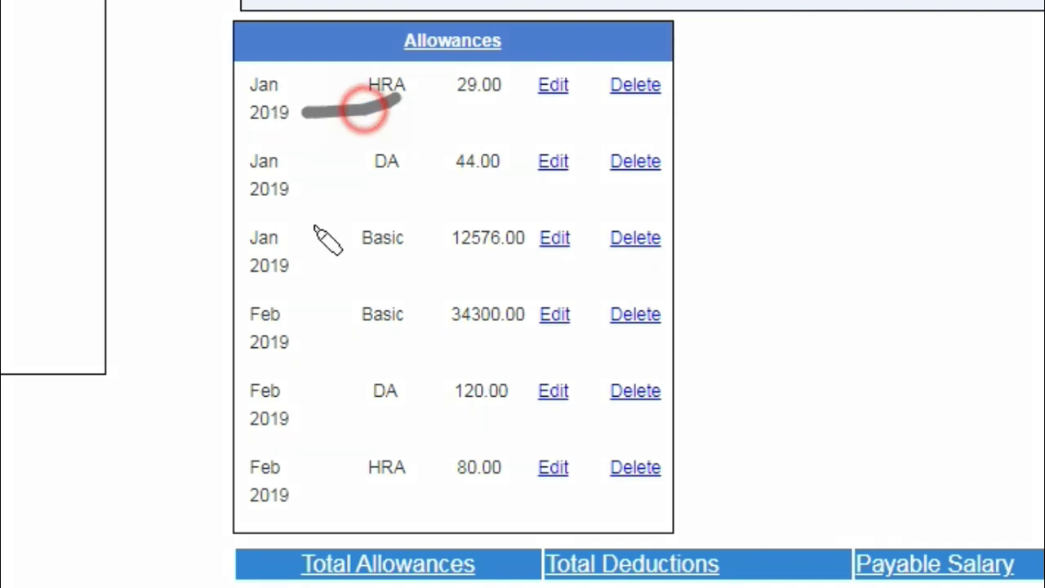
{"action": "left_click_drag", "start_coordinate": [265, 343], "coordinate": [355, 330]}
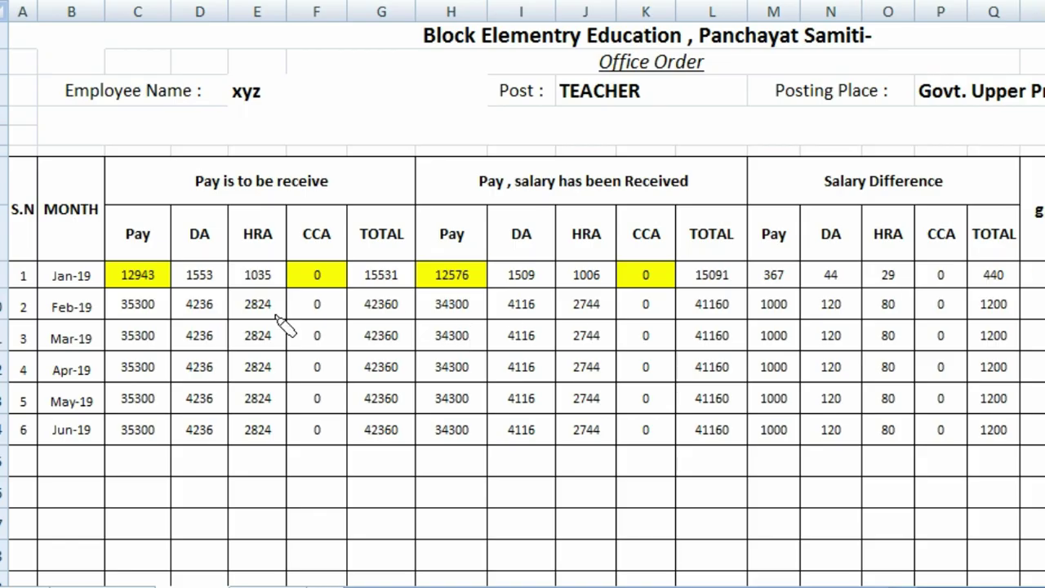
{"action": "left_click_drag", "start_coordinate": [37, 366], "coordinate": [98, 345]}
{"action": "left_click_drag", "start_coordinate": [54, 394], "coordinate": [181, 396]}
{"action": "left_click", "coordinate": [51, 447]}
{"action": "mouse_move", "coordinate": [10, 424]}
{"action": "left_mouse_down"}
{"action": "mouse_move", "coordinate": [94, 420]}
{"action": "mouse_move", "coordinate": [118, 446]}
{"action": "left_mouse_up"}
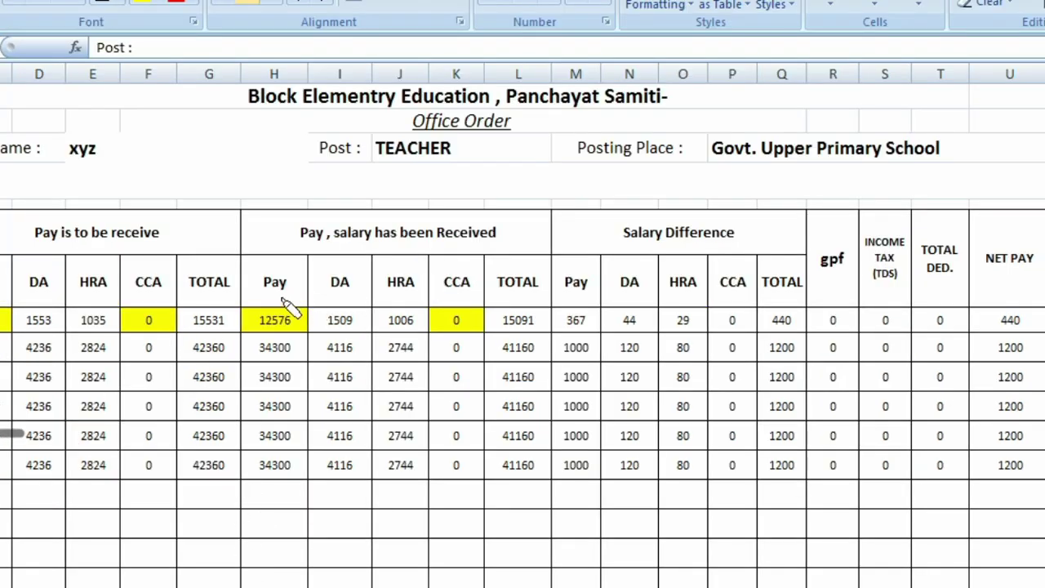
Mark the Pay, DA and HRA headings under received salary and salary difference, and examine the deduction columns in the office order
{"action": "mouse_move", "coordinate": [282, 301]}
{"action": "left_mouse_down"}
{"action": "mouse_move", "coordinate": [318, 287]}
{"action": "mouse_move", "coordinate": [433, 299]}
{"action": "left_mouse_up"}
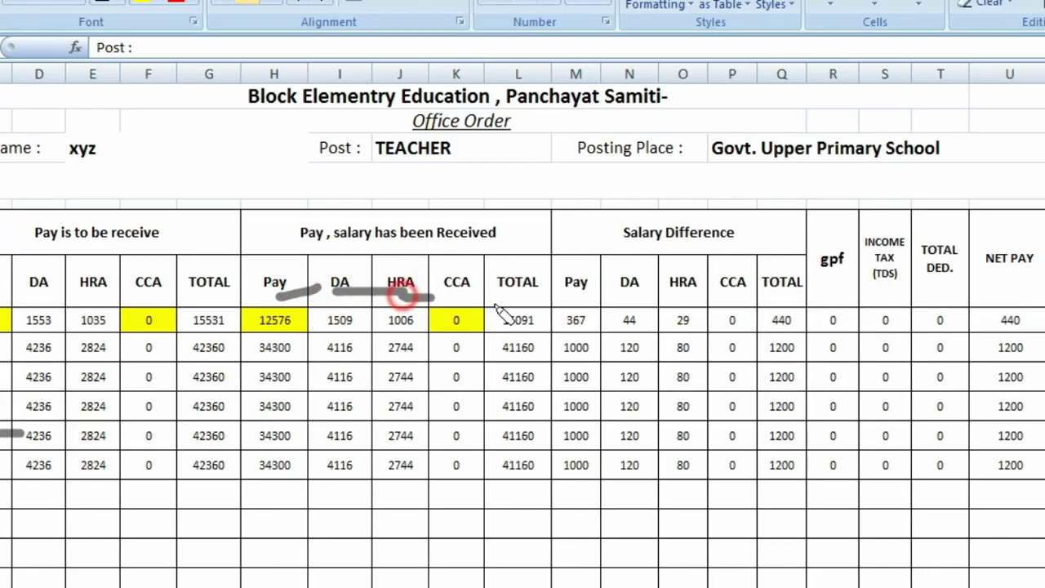
{"action": "left_click_drag", "start_coordinate": [584, 298], "coordinate": [696, 297]}
{"action": "left_click_drag", "start_coordinate": [446, 519], "coordinate": [553, 518]}
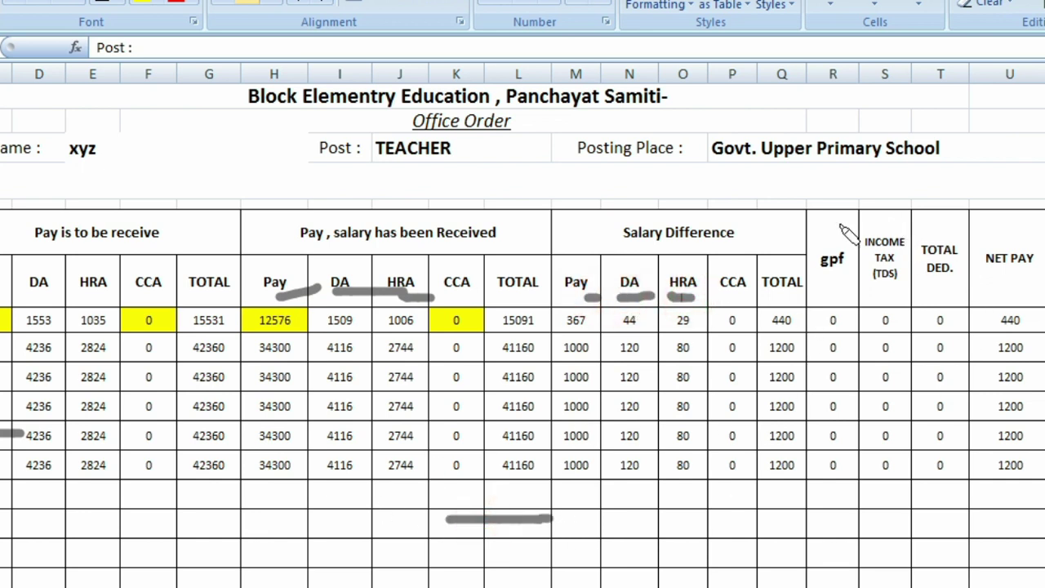
{"action": "mouse_move", "coordinate": [897, 462]}
{"action": "left_mouse_down"}
{"action": "mouse_move", "coordinate": [852, 503]}
{"action": "mouse_move", "coordinate": [829, 446]}
{"action": "left_mouse_up"}
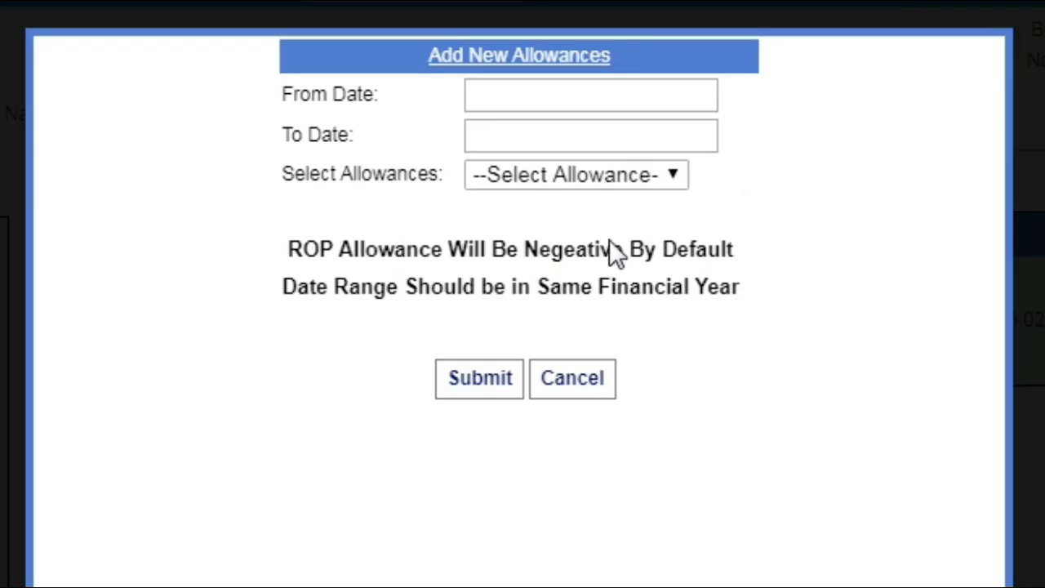
Load the Basic(100) allowance entries for the period 01/03/2019 to 30/06/2019
{"action": "left_click", "coordinate": [559, 102]}
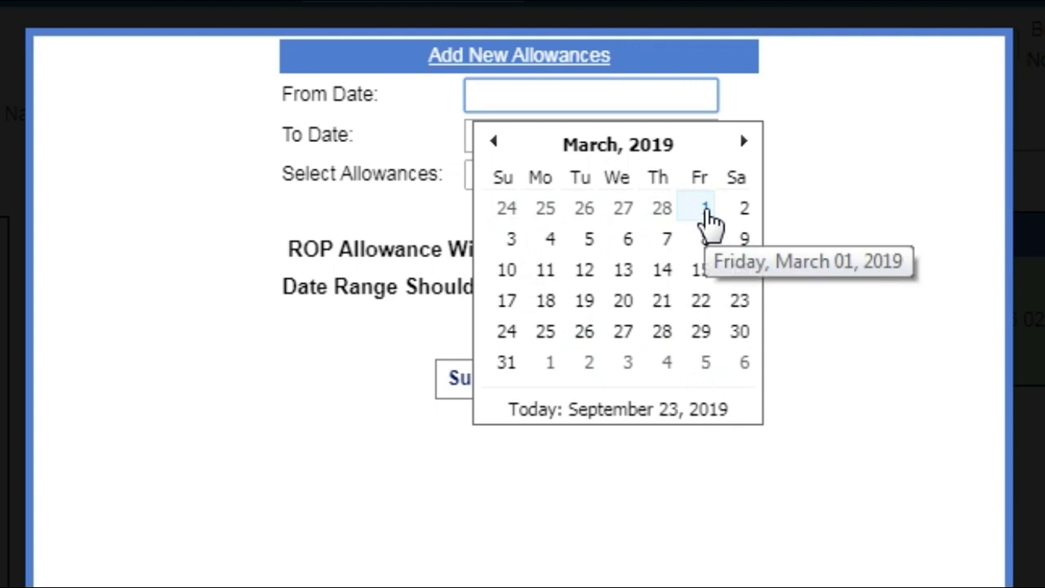
{"action": "left_click", "coordinate": [702, 208]}
{"action": "left_click", "coordinate": [497, 136]}
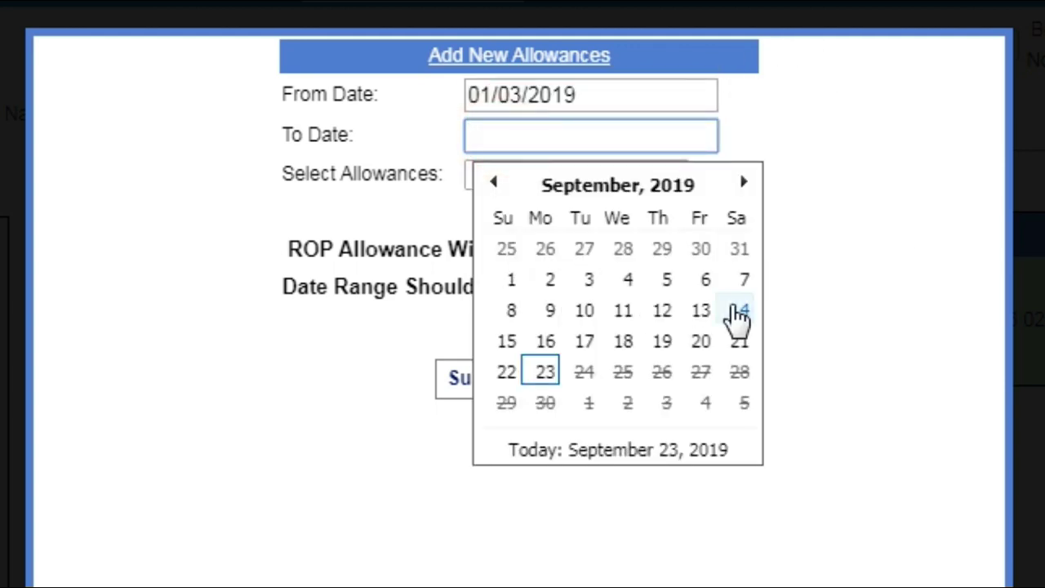
{"action": "left_click", "coordinate": [640, 188]}
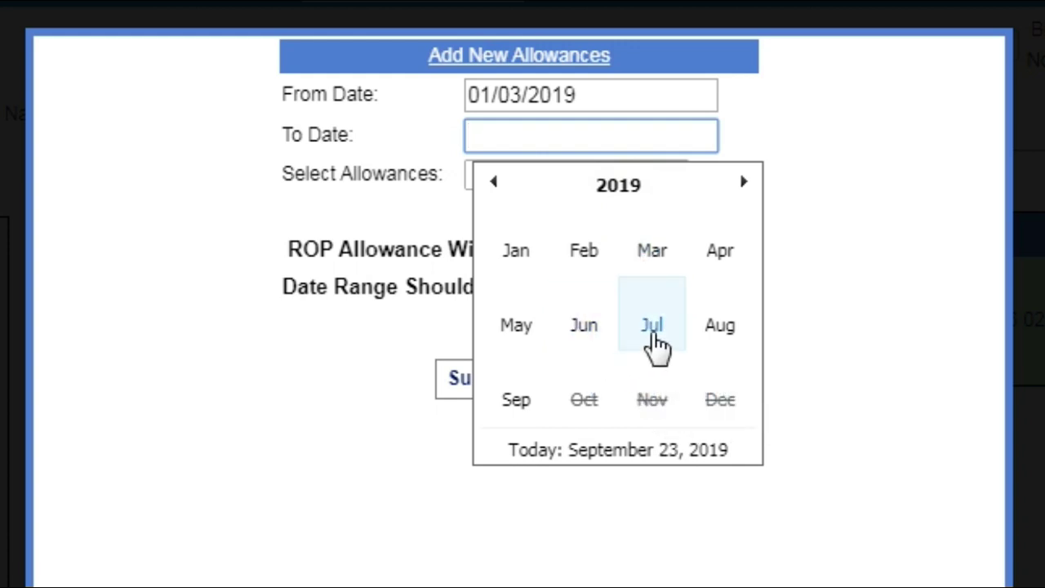
{"action": "left_click", "coordinate": [576, 331]}
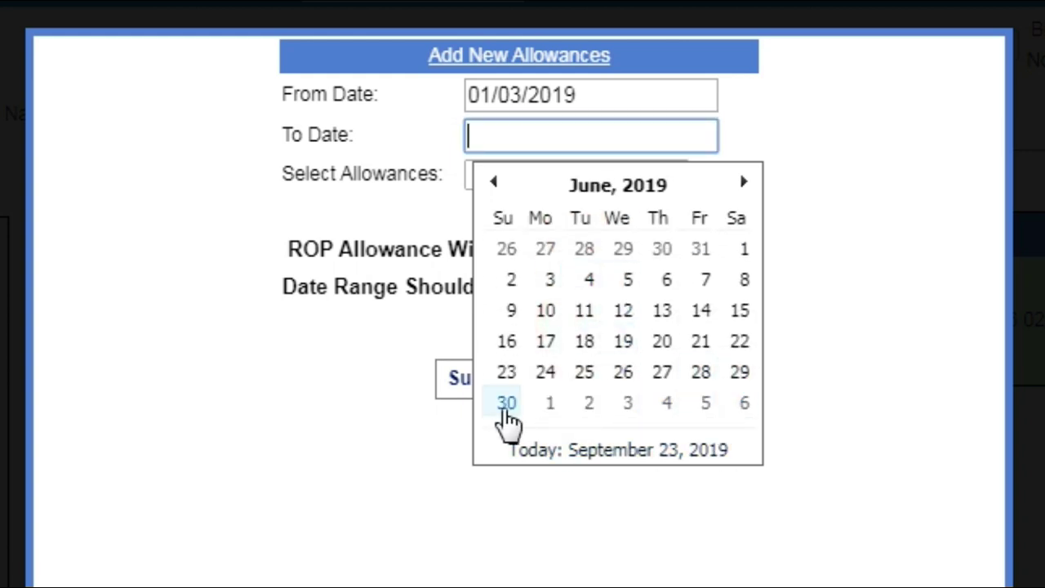
{"action": "left_click", "coordinate": [506, 404]}
{"action": "left_click", "coordinate": [602, 177]}
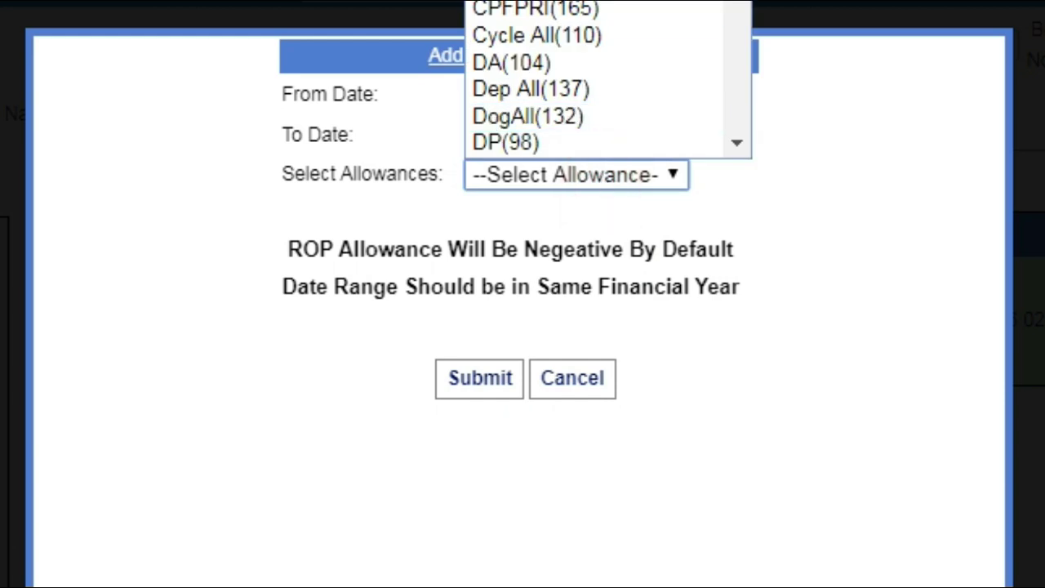
{"action": "left_click", "coordinate": [531, 4]}
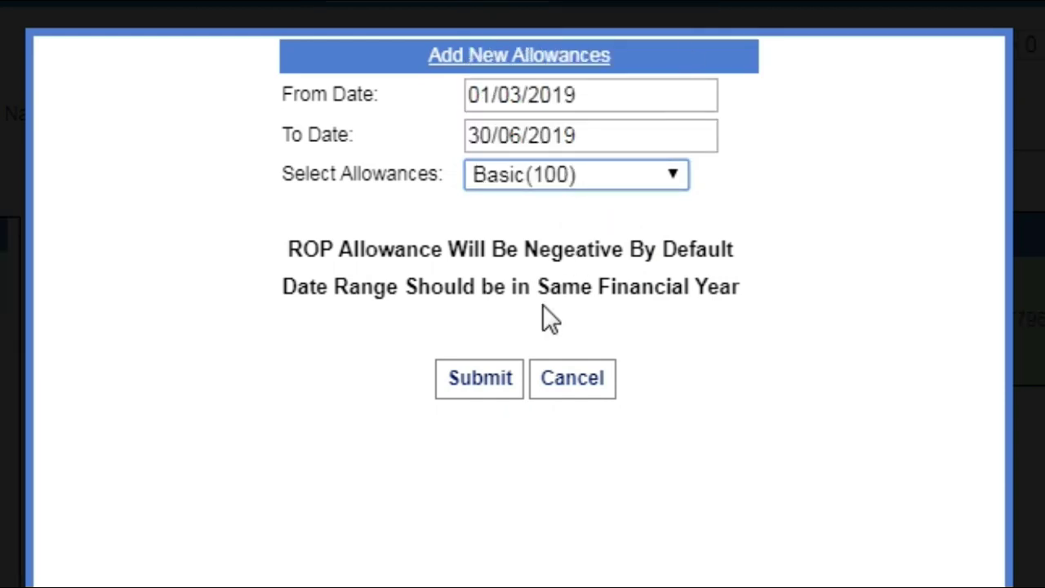
{"action": "left_click", "coordinate": [483, 376]}
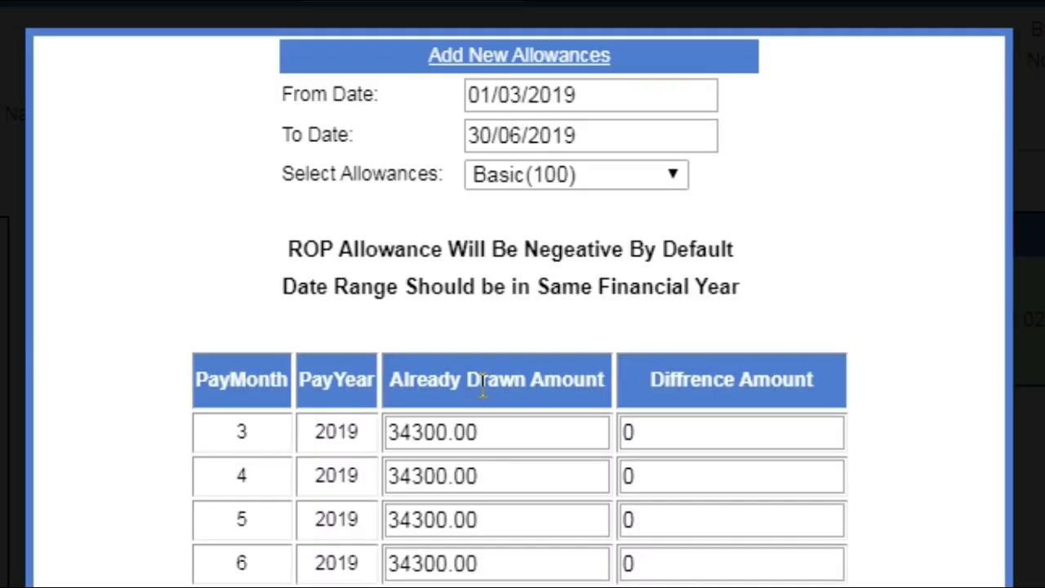
Set the Basic difference amount to 1000 for each month from March to June 2019 and submit the entry
{"action": "scroll", "coordinate": [484, 396], "scroll_direction": "down", "scroll_amount": 2}
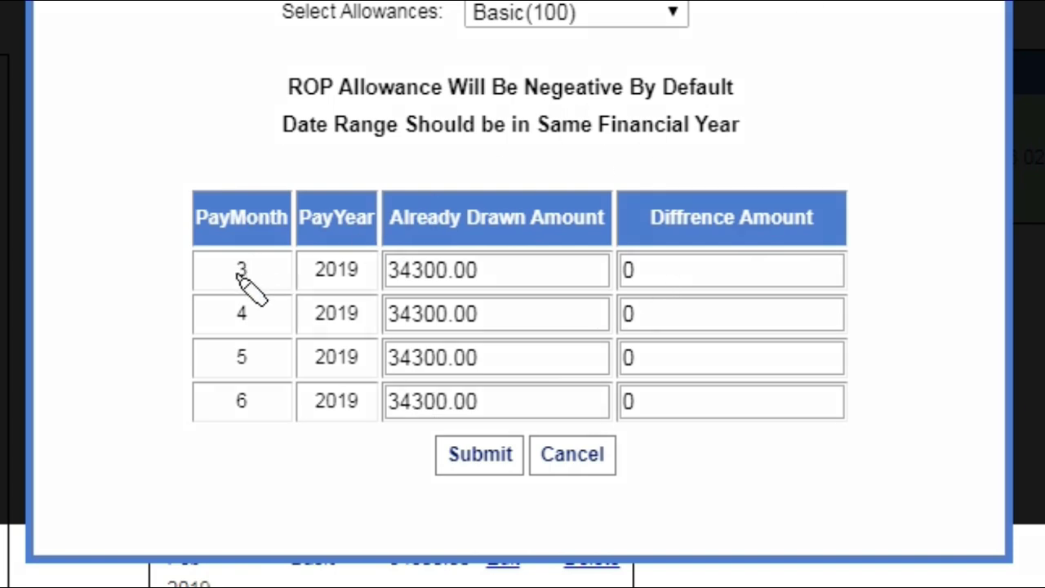
{"action": "left_click_drag", "start_coordinate": [250, 278], "coordinate": [335, 241]}
{"action": "left_click_drag", "start_coordinate": [245, 383], "coordinate": [315, 343]}
{"action": "left_click_drag", "start_coordinate": [285, 447], "coordinate": [400, 436]}
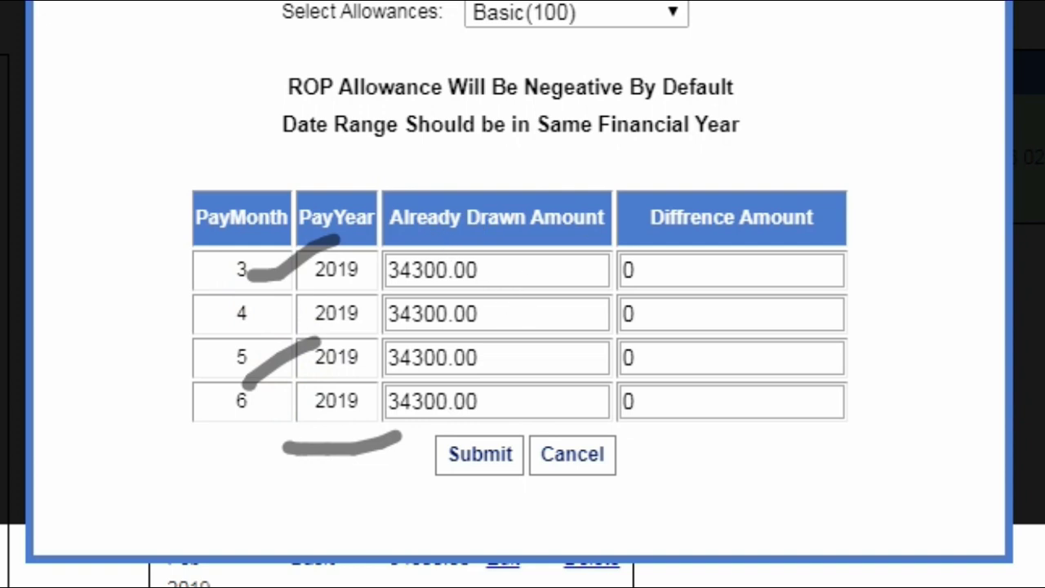
{"action": "key", "text": "Escape"}
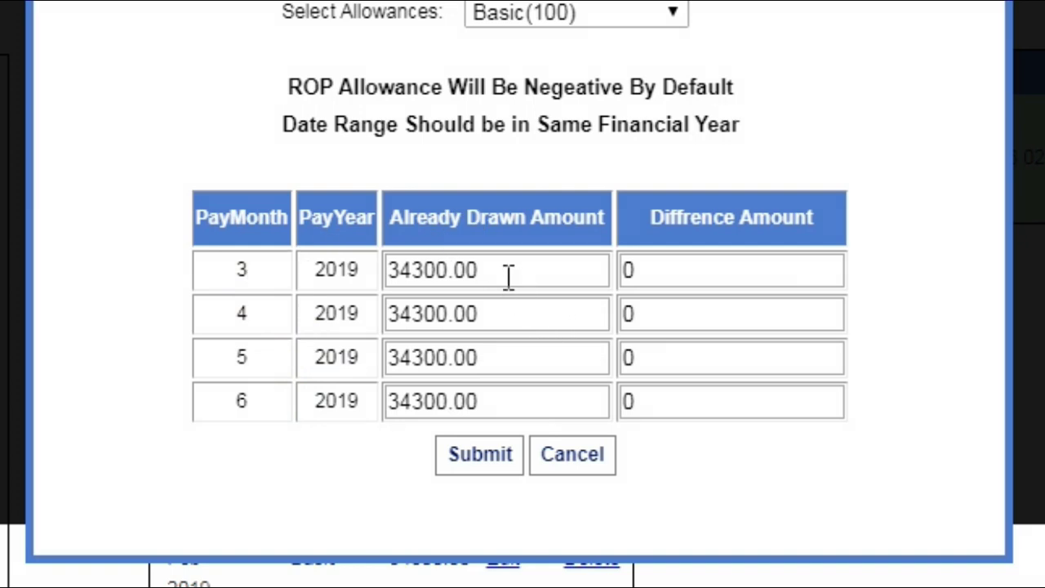
{"action": "double_click", "coordinate": [686, 265]}
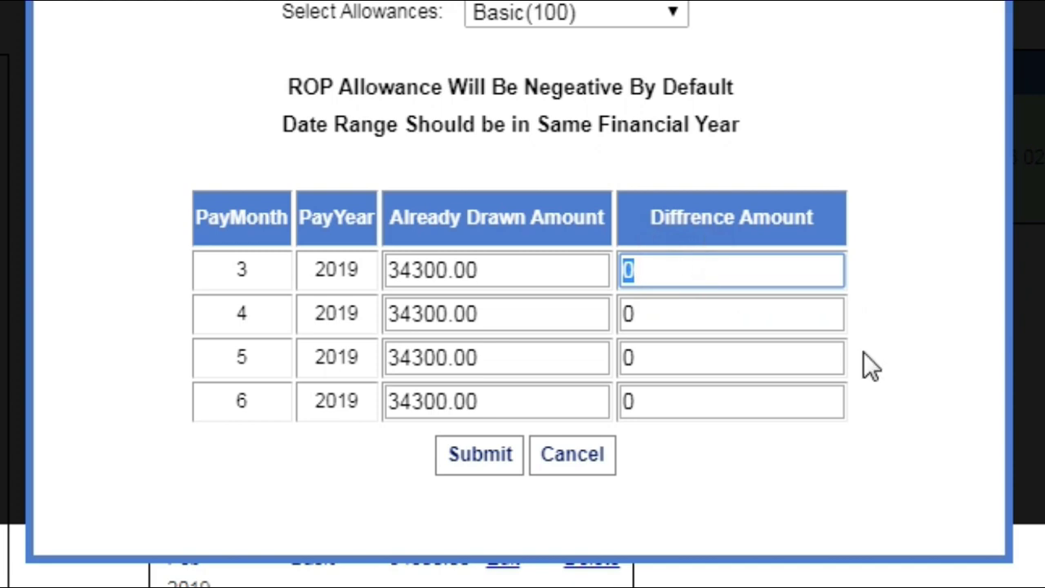
{"action": "type", "text": "1000"}
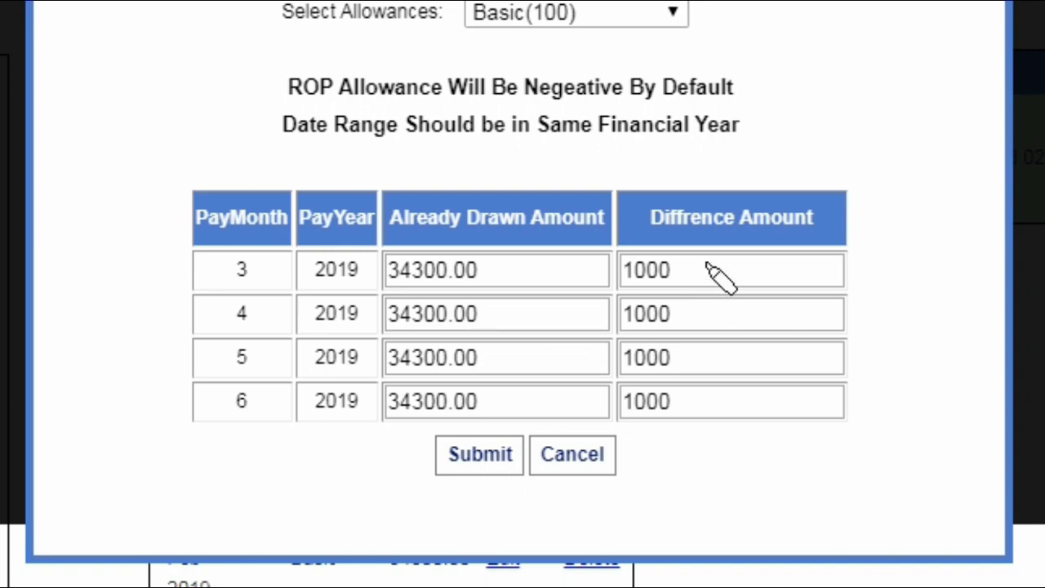
{"action": "left_click_drag", "start_coordinate": [711, 241], "coordinate": [790, 238]}
{"action": "left_click_drag", "start_coordinate": [735, 309], "coordinate": [825, 274]}
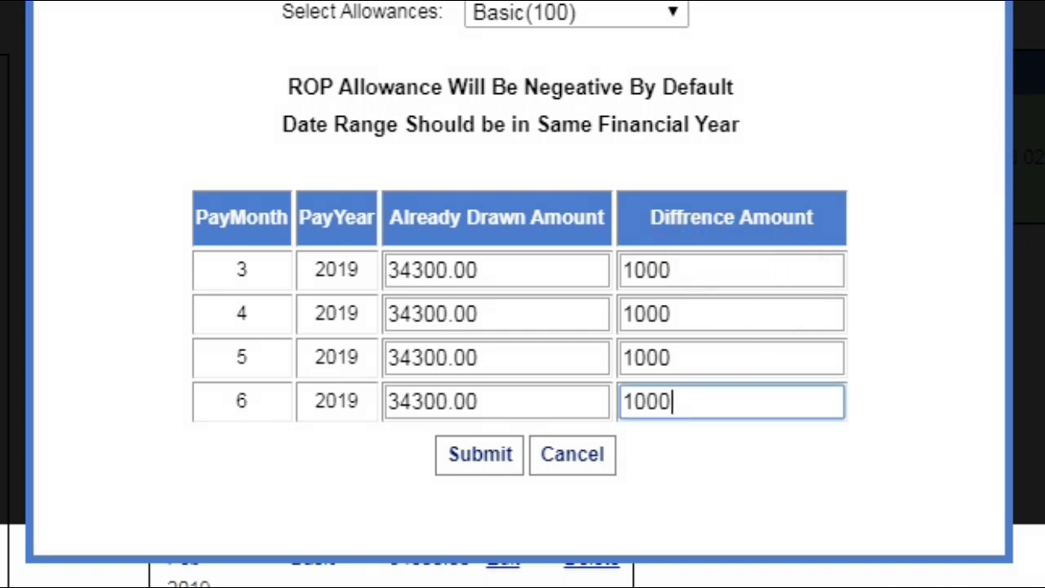
{"action": "left_click", "coordinate": [463, 460]}
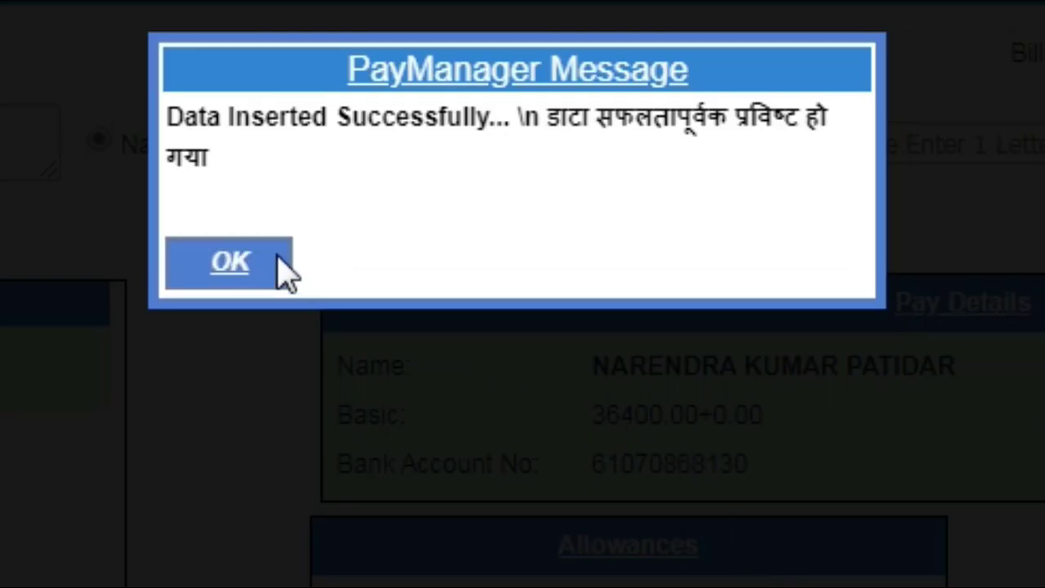
{"action": "left_click", "coordinate": [236, 269]}
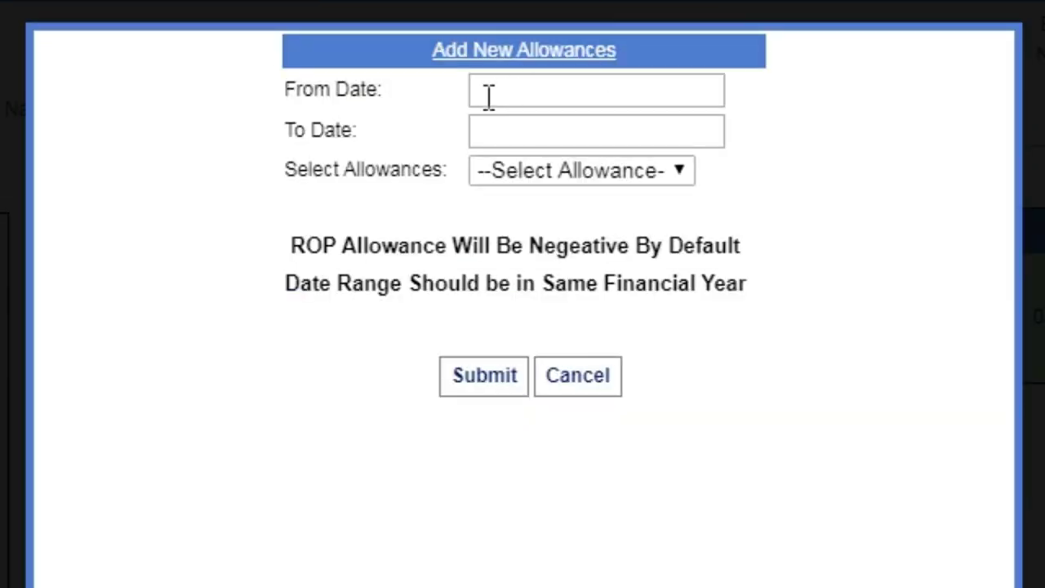
Submit a DA difference of 120 and an HRA difference of 80 for each month from March to June 2019
{"action": "left_click", "coordinate": [509, 86]}
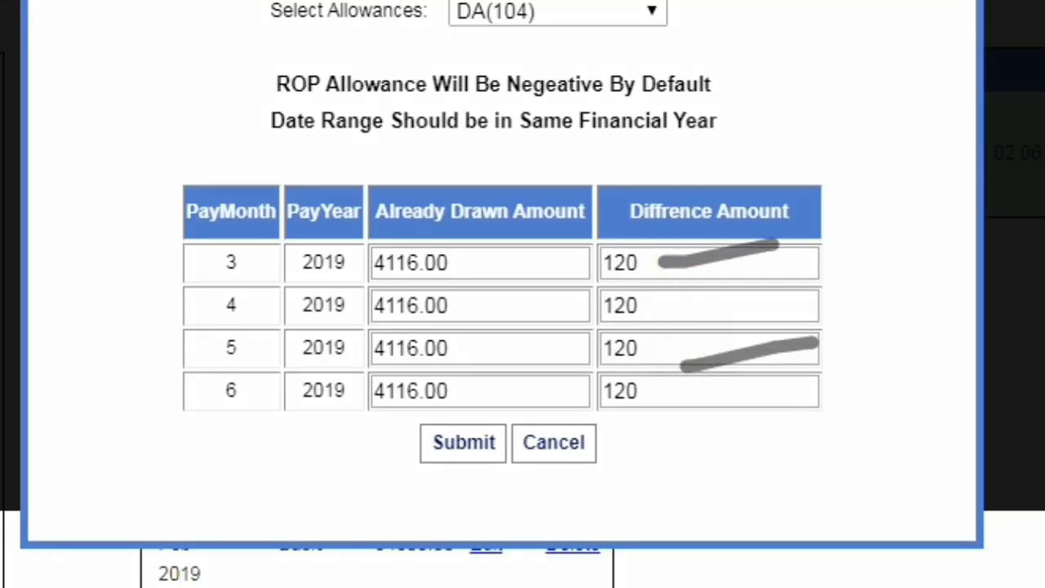
{"action": "left_click", "coordinate": [465, 447]}
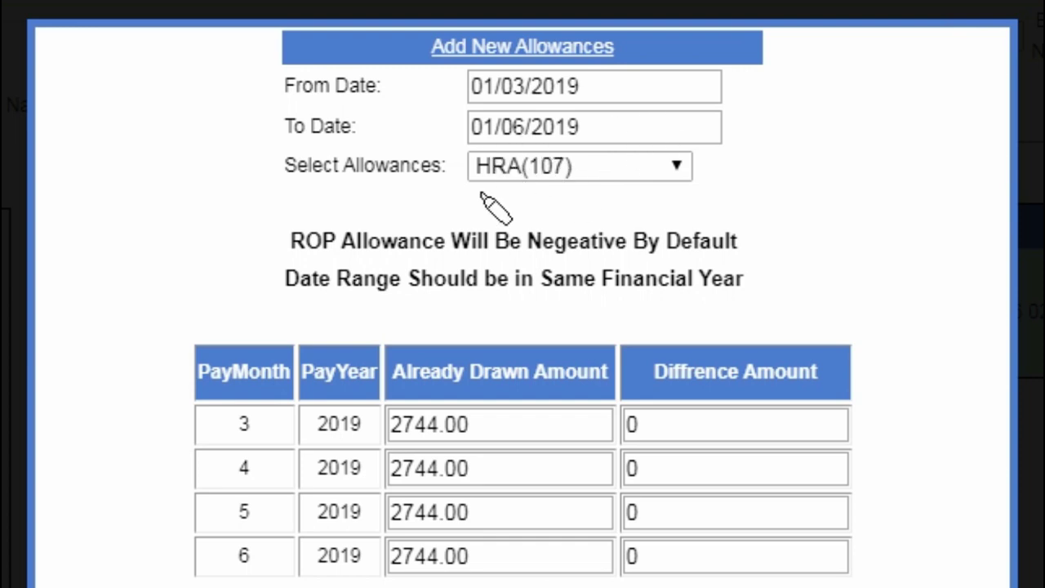
{"action": "left_click_drag", "start_coordinate": [475, 196], "coordinate": [622, 186]}
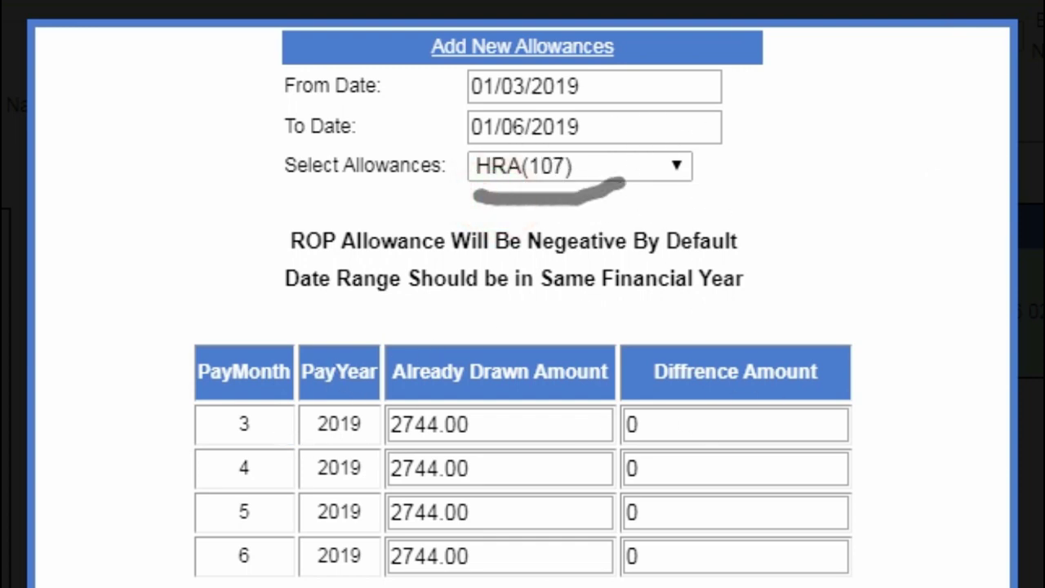
{"action": "left_click", "coordinate": [691, 431]}
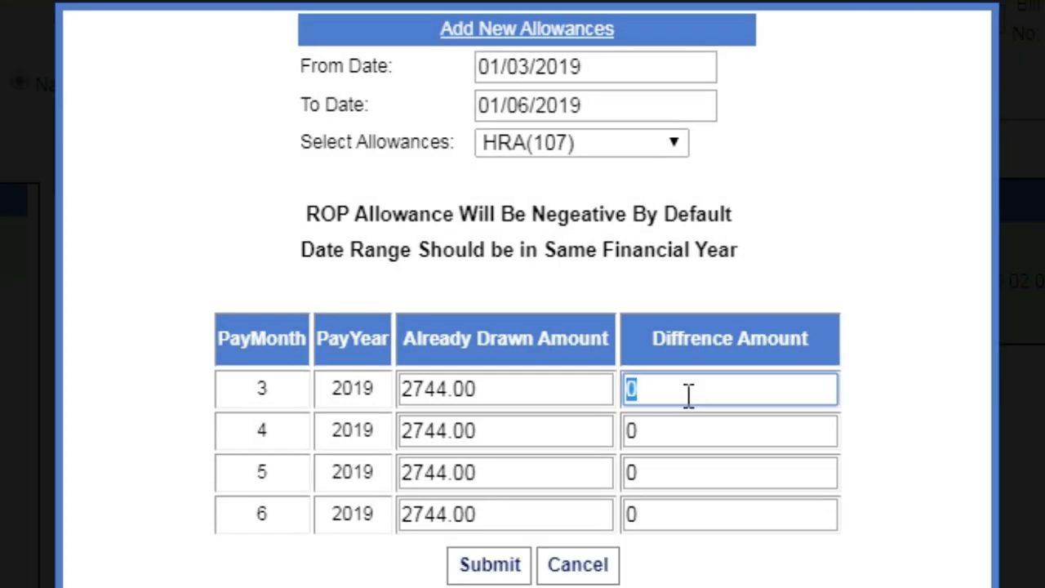
{"action": "type", "text": "80"}
{"action": "left_click", "coordinate": [490, 568]}
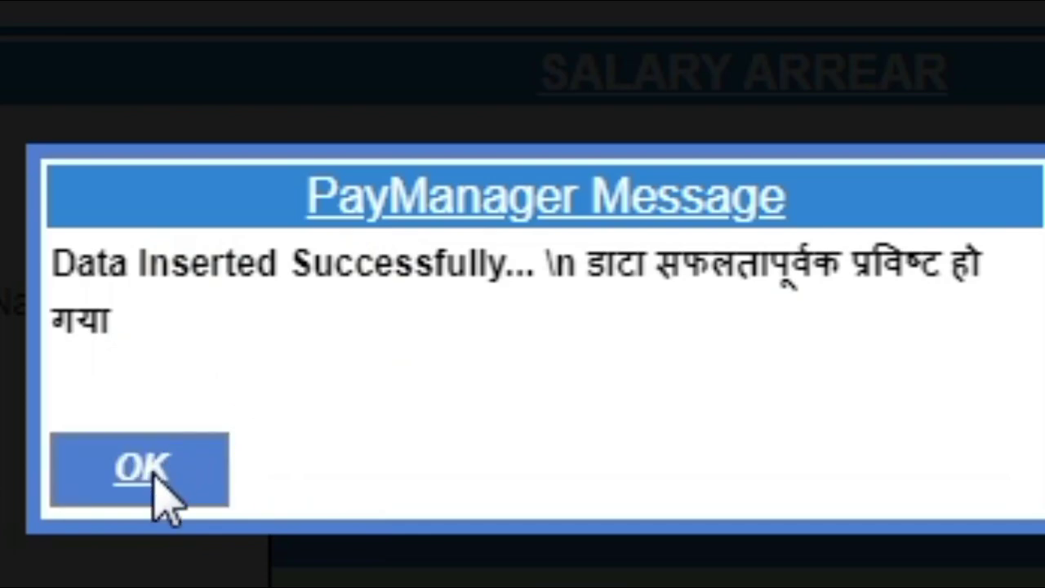
{"action": "left_click", "coordinate": [147, 470]}
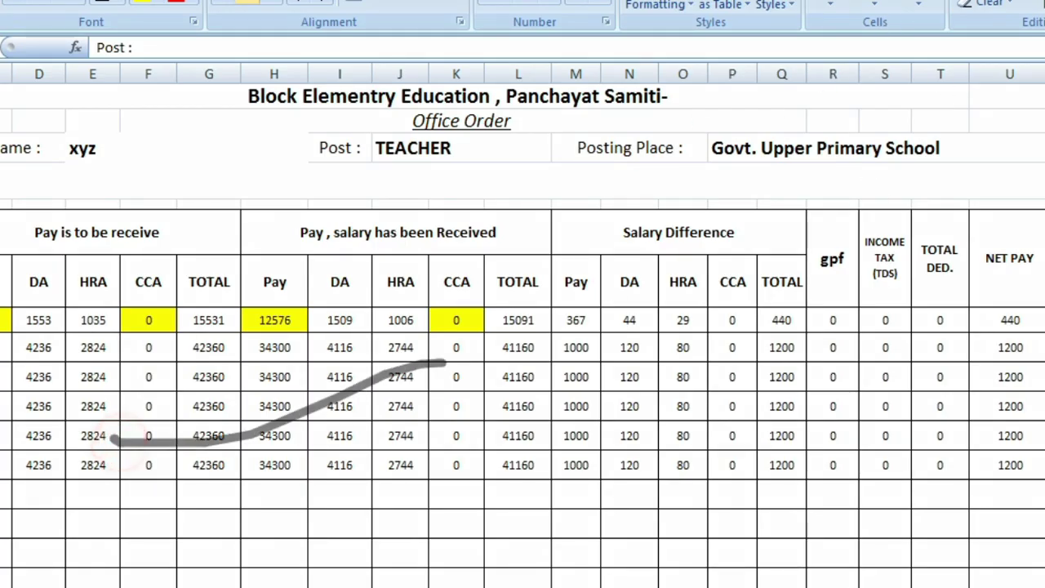
Examine the grand totals in the office order and mark its income tax and GPF columns
{"action": "scroll", "coordinate": [889, 424], "scroll_direction": "down", "scroll_amount": 10}
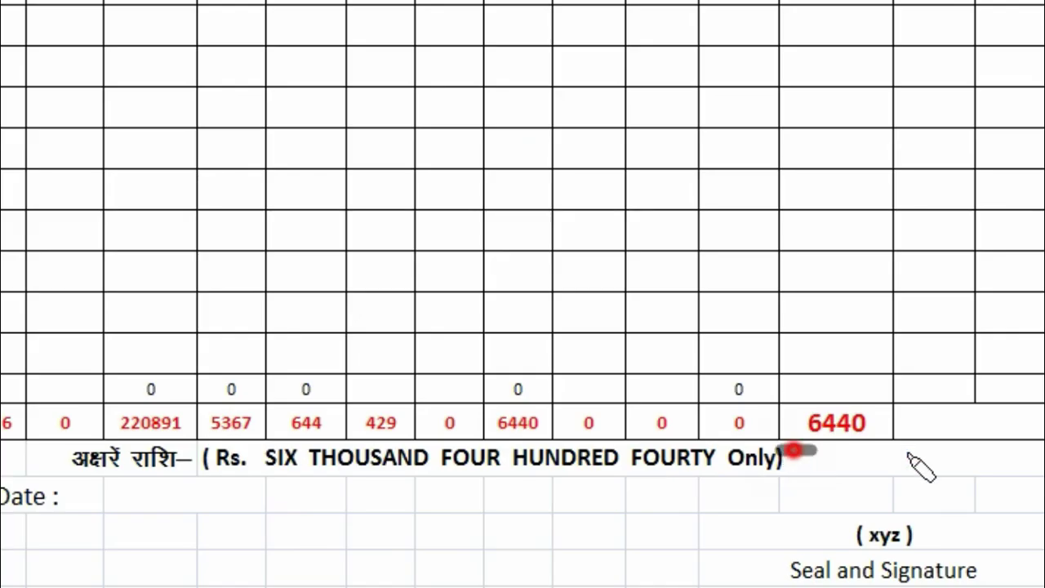
{"action": "mouse_move", "coordinate": [985, 469]}
{"action": "left_mouse_down"}
{"action": "mouse_move", "coordinate": [1010, 407]}
{"action": "mouse_move", "coordinate": [991, 470]}
{"action": "left_mouse_up"}
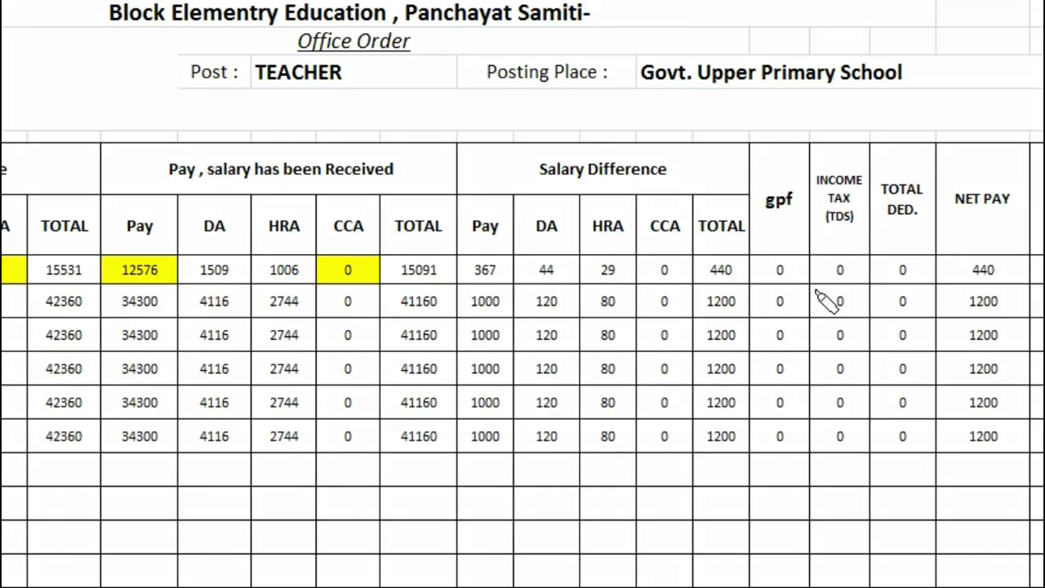
{"action": "left_click_drag", "start_coordinate": [839, 235], "coordinate": [840, 425]}
{"action": "mouse_move", "coordinate": [835, 232]}
{"action": "left_mouse_down"}
{"action": "mouse_move", "coordinate": [893, 364]}
{"action": "mouse_move", "coordinate": [808, 455]}
{"action": "left_mouse_up"}
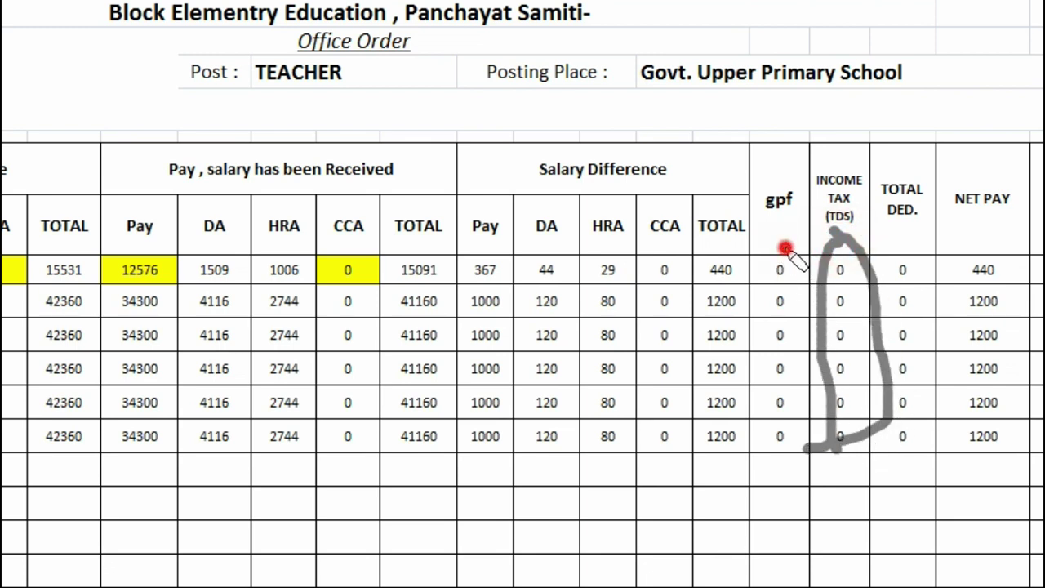
{"action": "left_click_drag", "start_coordinate": [790, 247], "coordinate": [763, 435]}
{"action": "mouse_move", "coordinate": [794, 232]}
{"action": "left_mouse_down"}
{"action": "mouse_move", "coordinate": [845, 302]}
{"action": "mouse_move", "coordinate": [784, 462]}
{"action": "mouse_move", "coordinate": [761, 454]}
{"action": "left_mouse_up"}
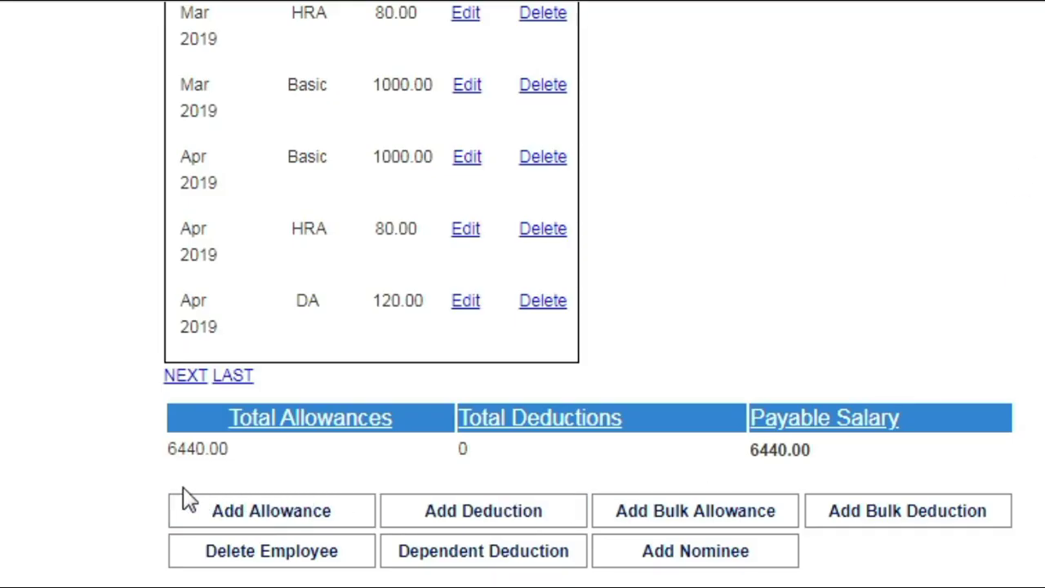
Check the total allowances, total deductions and payable salary of the arrear entry, marking each amount
{"action": "left_click_drag", "start_coordinate": [250, 463], "coordinate": [168, 469]}
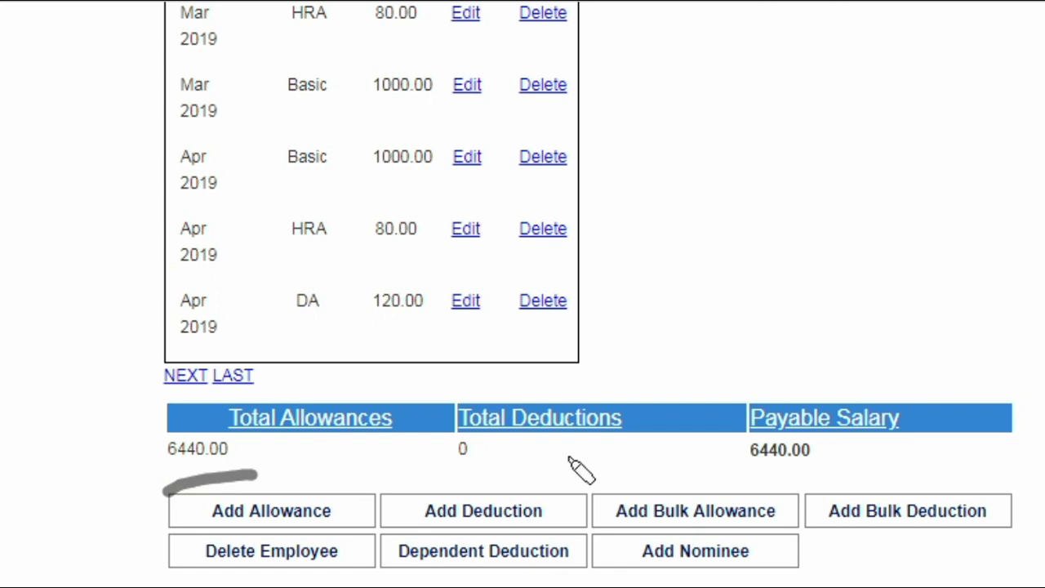
{"action": "left_click_drag", "start_coordinate": [416, 468], "coordinate": [559, 464]}
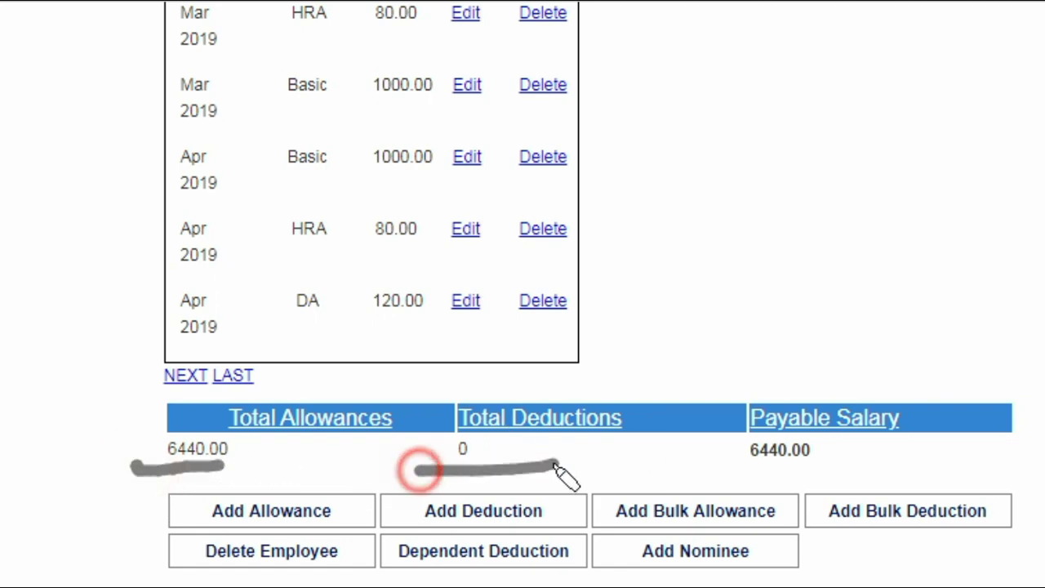
{"action": "left_click_drag", "start_coordinate": [739, 471], "coordinate": [814, 471]}
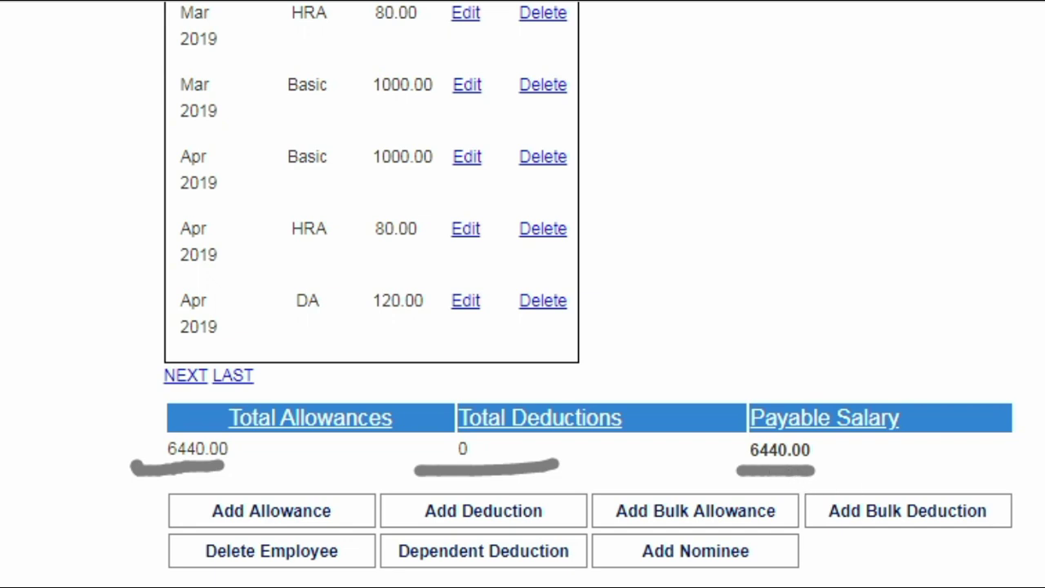
{"action": "key", "text": "Escape"}
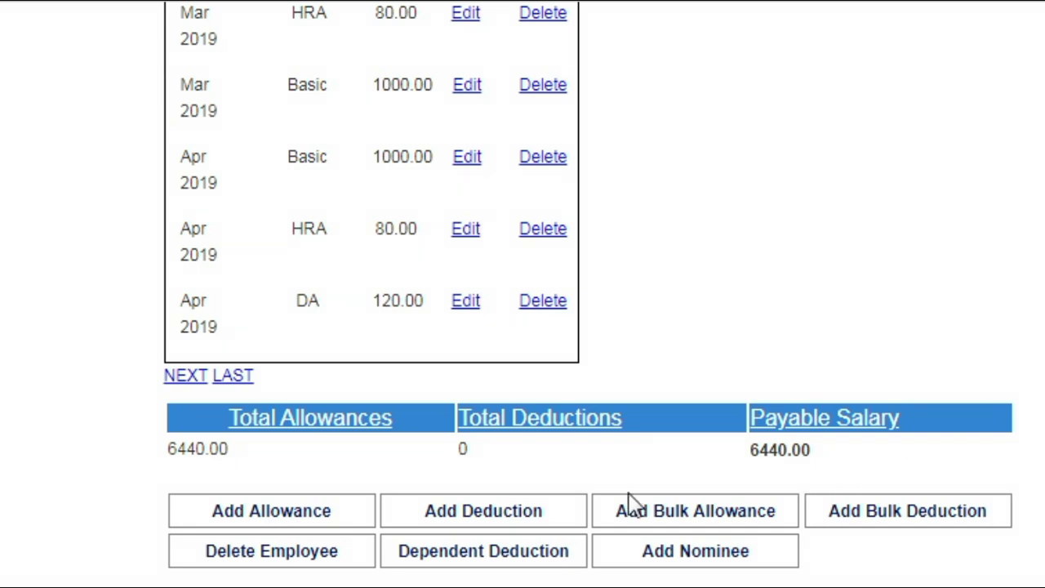
{"action": "left_click", "coordinate": [482, 516]}
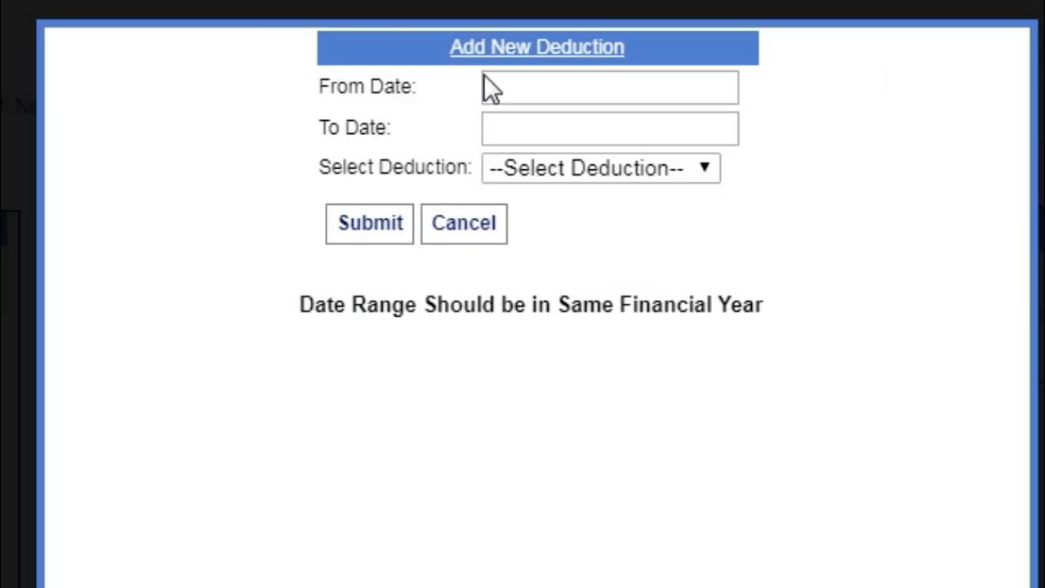
{"action": "left_click", "coordinate": [538, 78]}
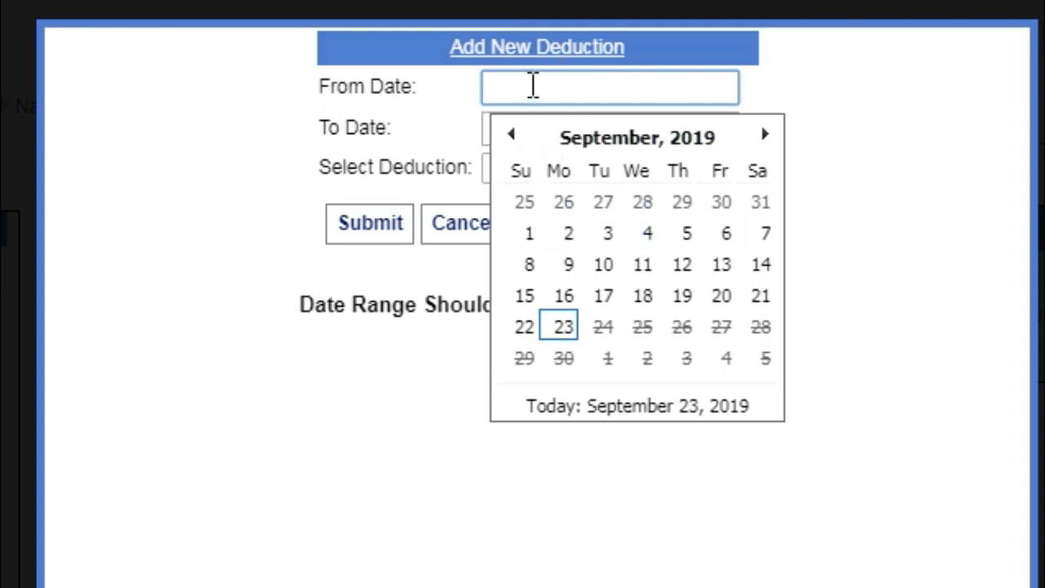
{"action": "left_click", "coordinate": [881, 194]}
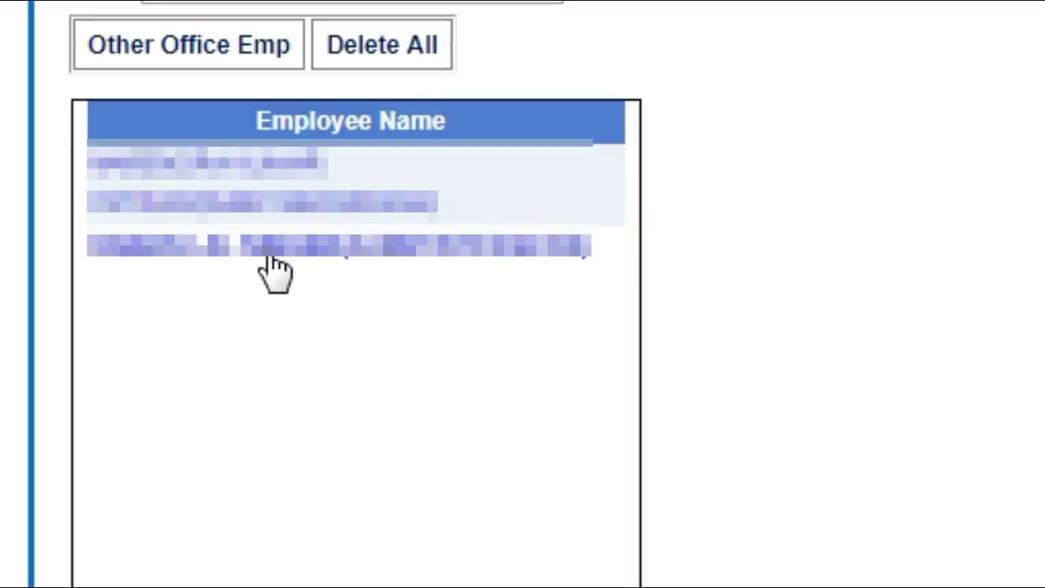
Select the third employee in the arrear bill's employee list
{"action": "left_click", "coordinate": [271, 256]}
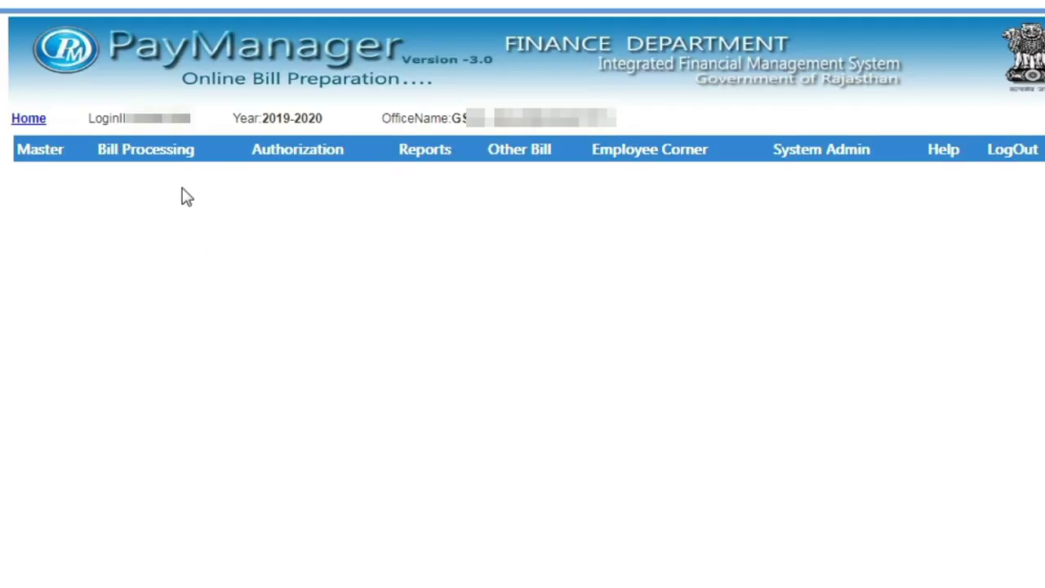
Bring up the list of available salary reports
{"action": "mouse_move", "coordinate": [164, 161]}
{"action": "mouse_move", "coordinate": [299, 149]}
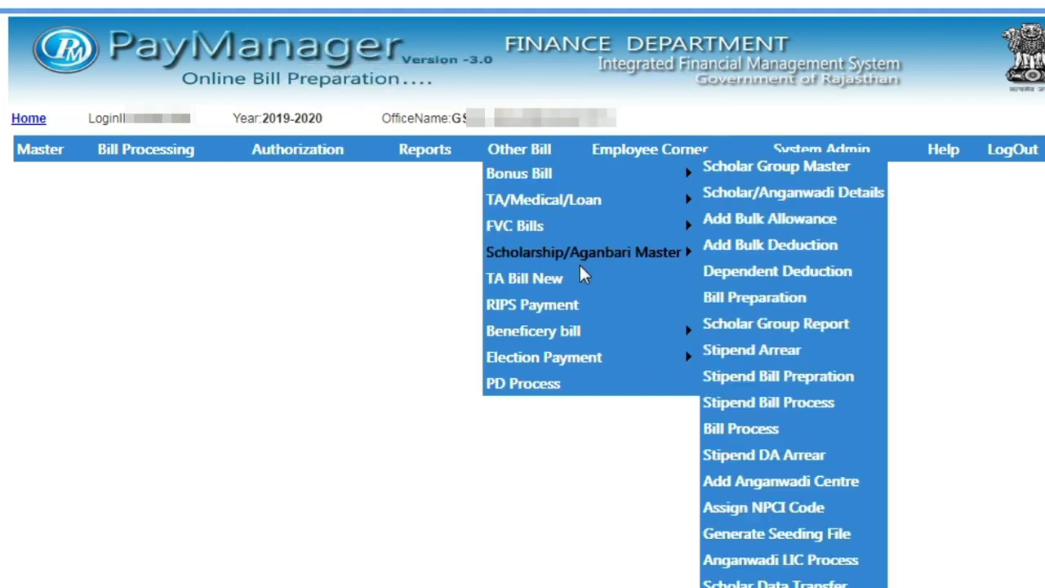
{"action": "mouse_move", "coordinate": [408, 159]}
{"action": "mouse_move", "coordinate": [432, 185]}
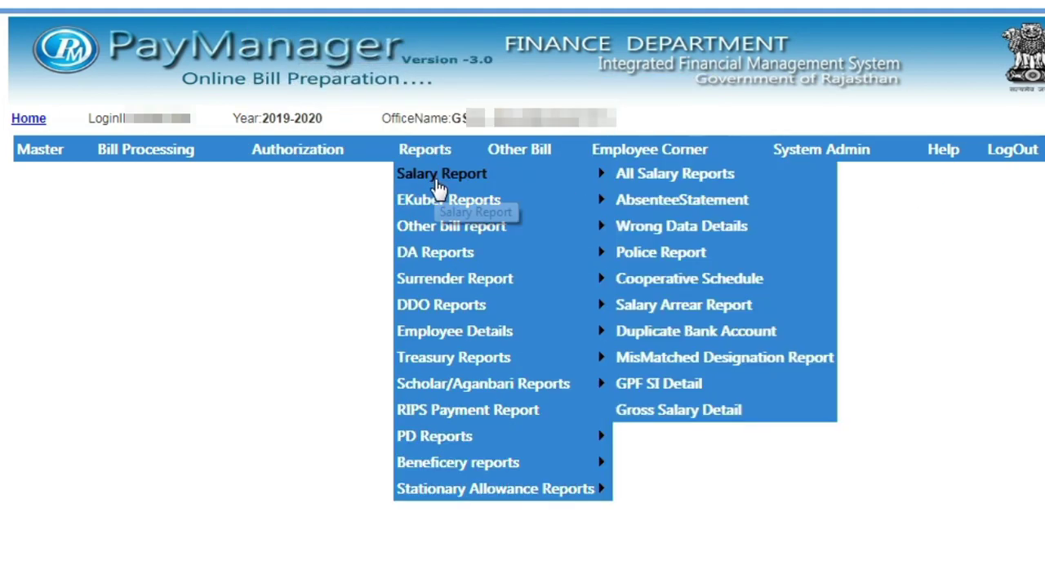